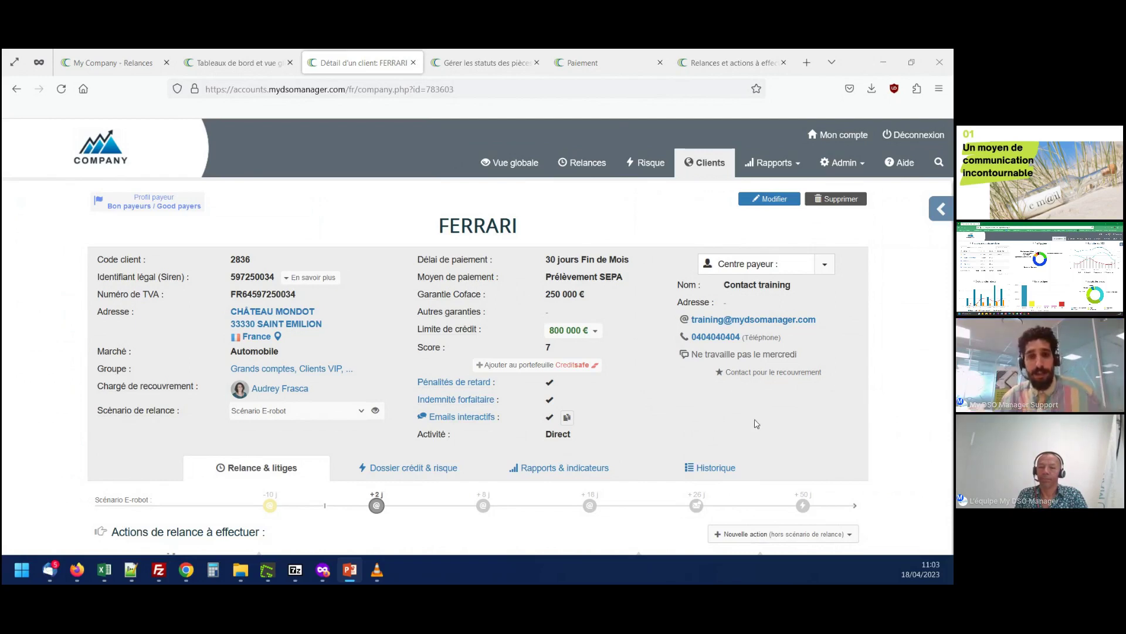
# Review the FERRARI client's reminder history and the overall list of manual reminder actions.
pyautogui.click(735, 471)
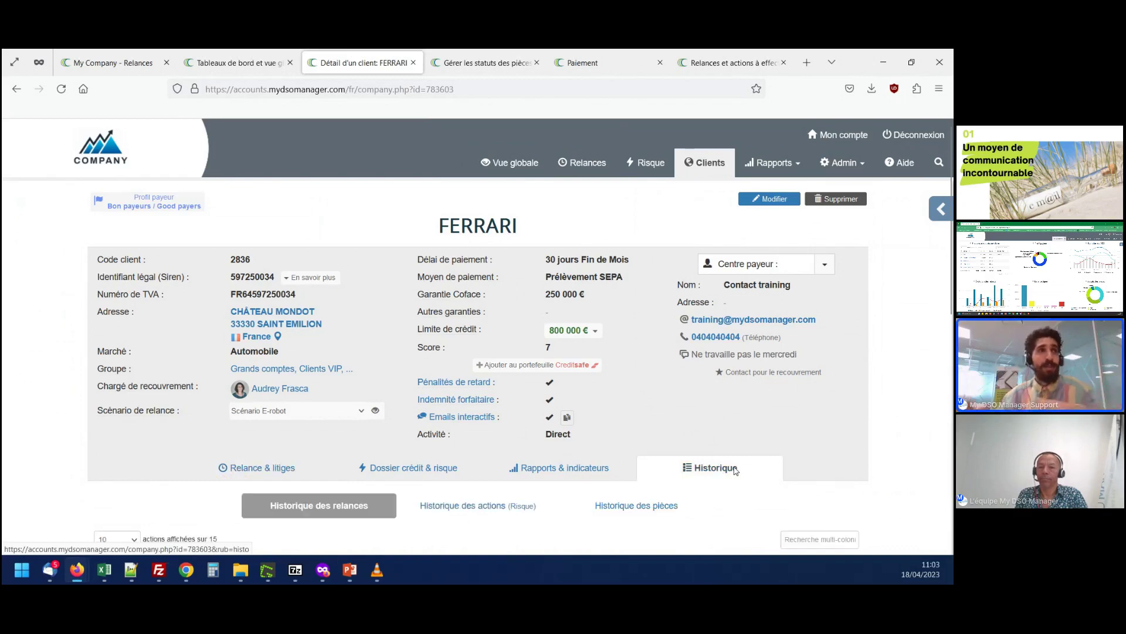
pyautogui.scroll(-3, 734, 472)
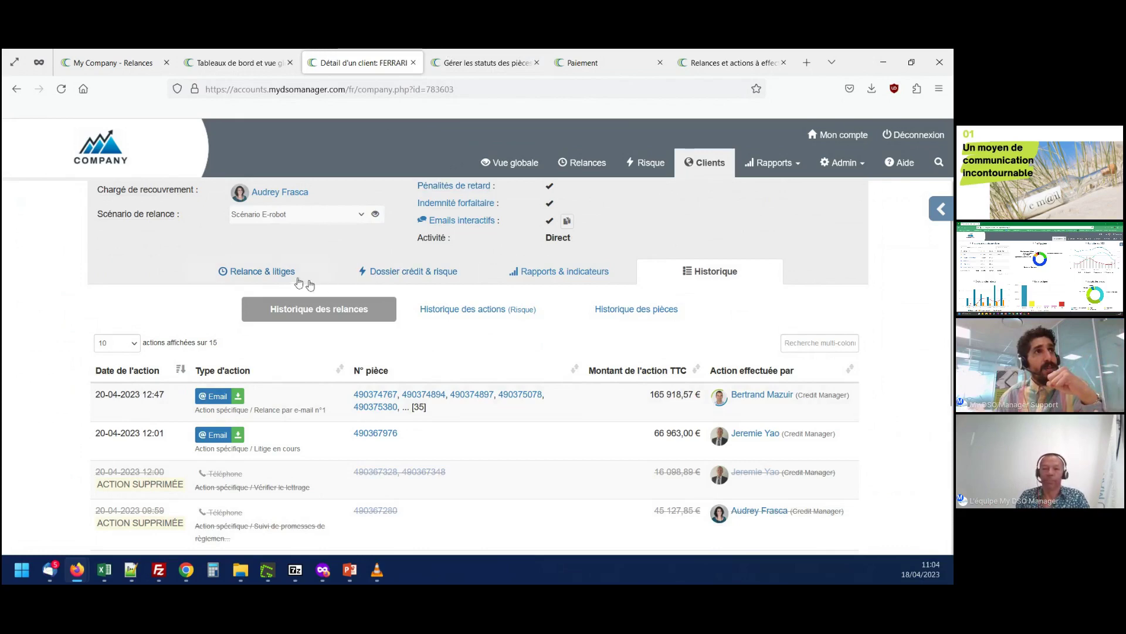
pyautogui.click(258, 55)
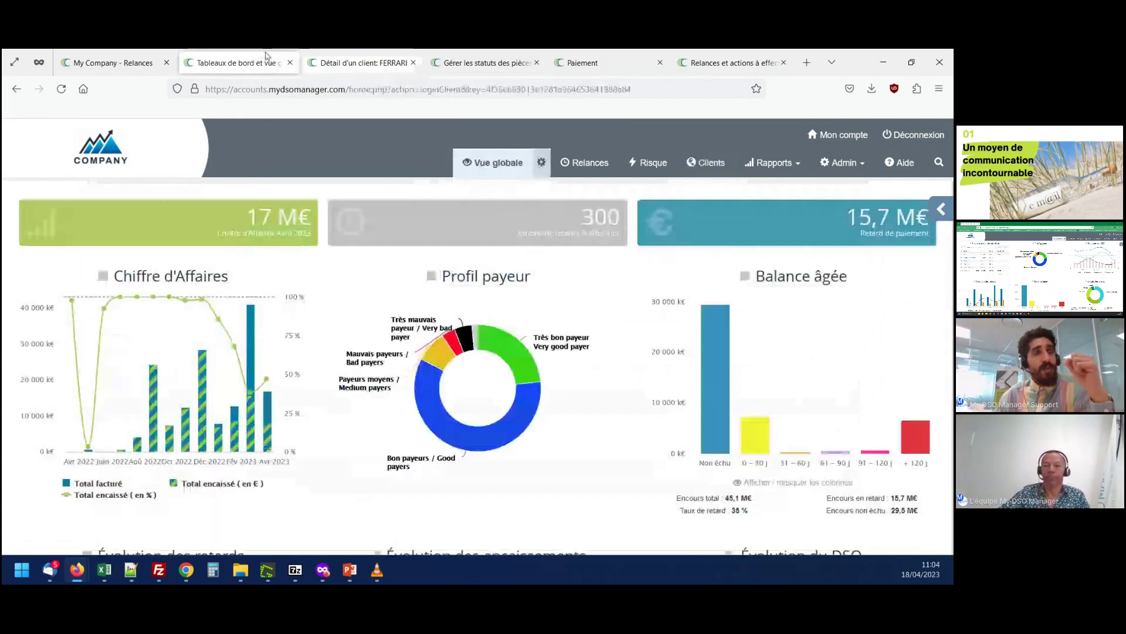
pyautogui.click(604, 172)
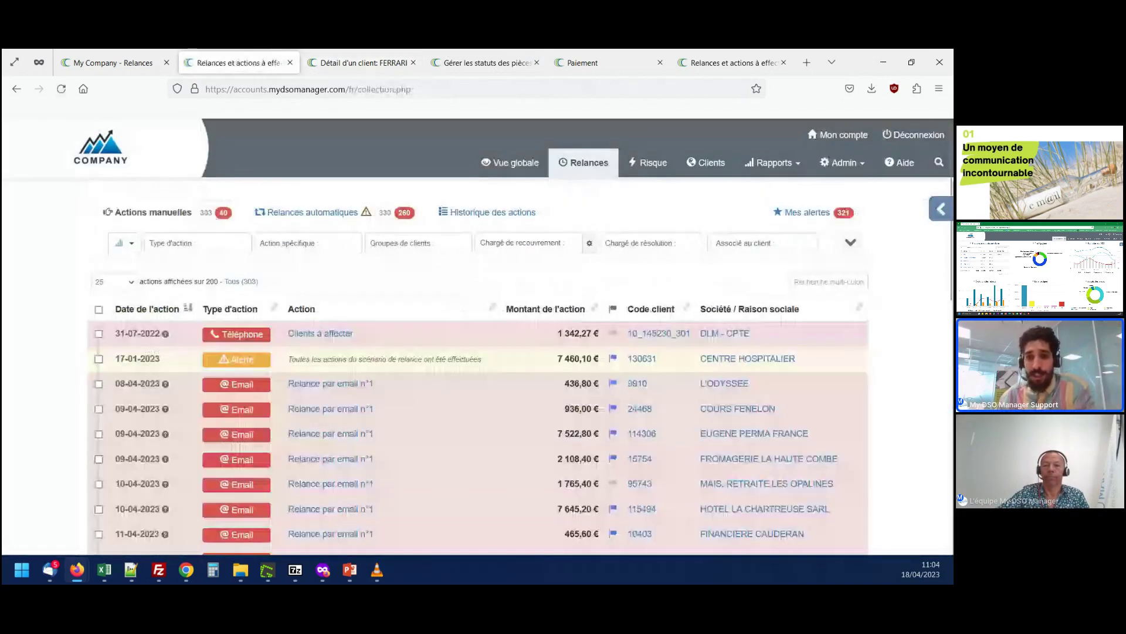
pyautogui.hotkey('alt', 'Tab')
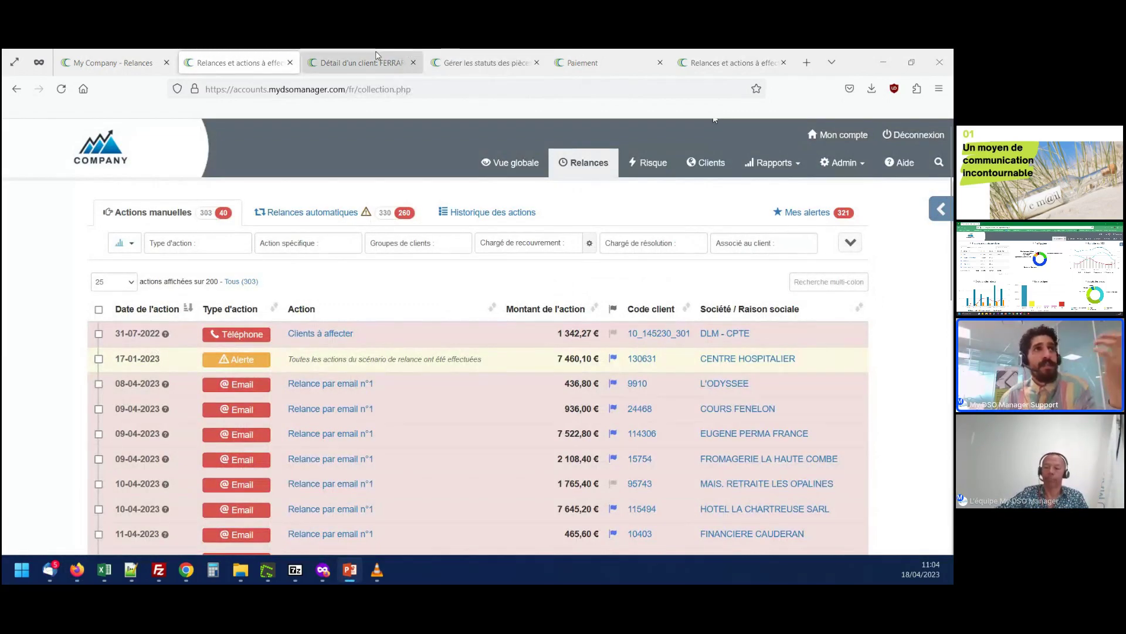
# Open the "Relance par email n°1" action from the FERRARI client's pending reminder actions.
pyautogui.click(376, 56)
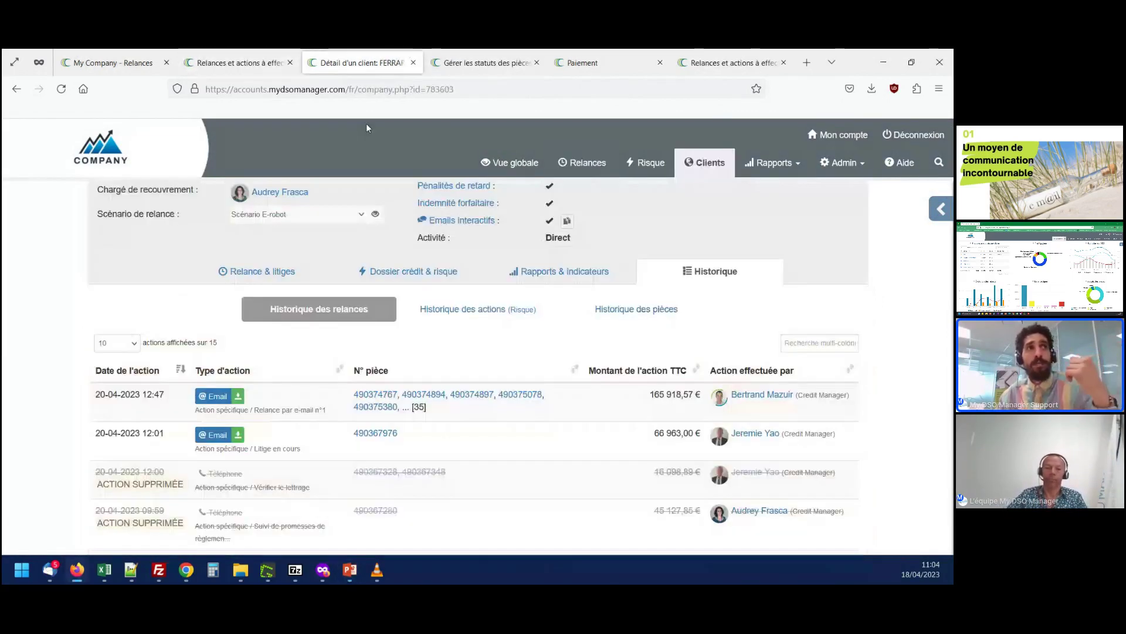
pyautogui.click(262, 271)
pyautogui.scroll(-2, 411, 405)
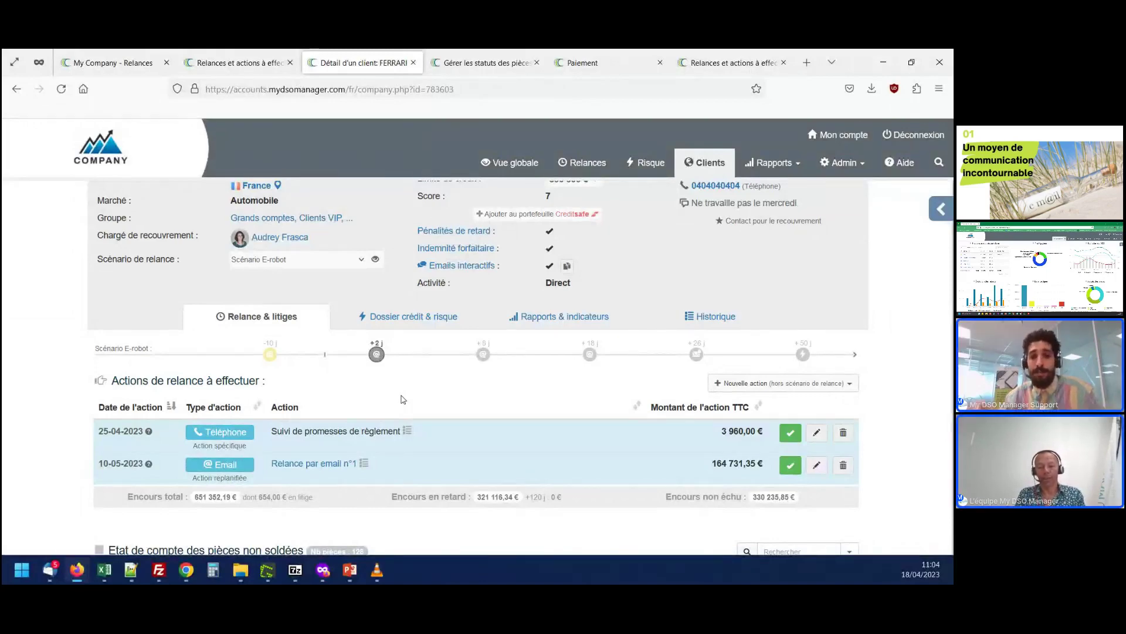
pyautogui.click(305, 466)
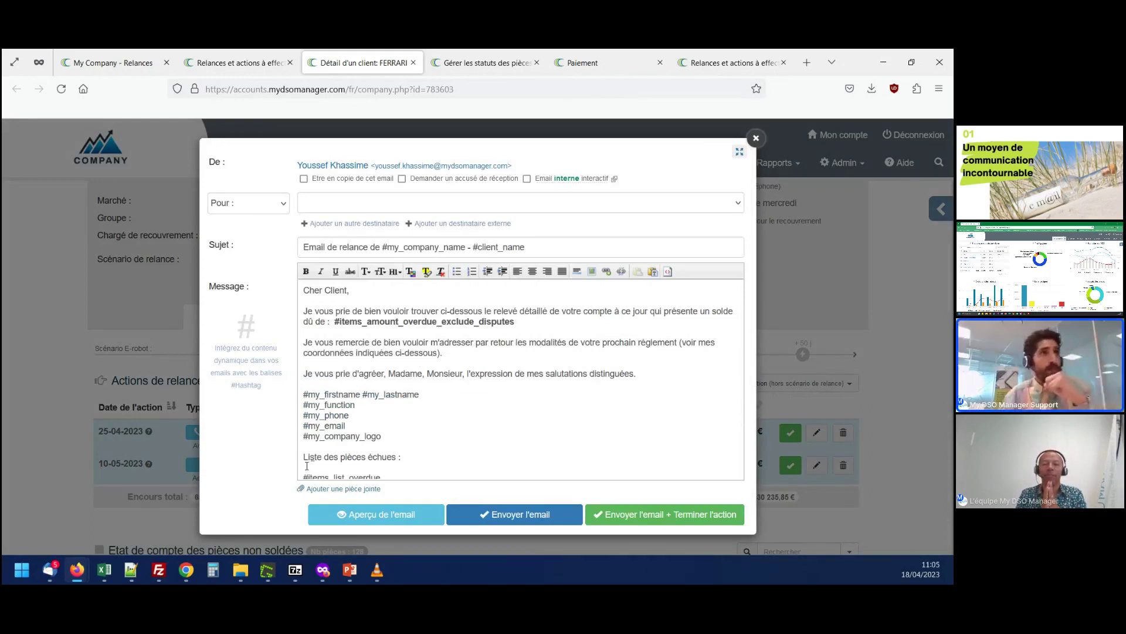
# Address the reminder email to the client's accountant contact (Comptable) and replace the greeting "Cher Client" with "Salut" and the contact's first name.
pyautogui.click(502, 203)
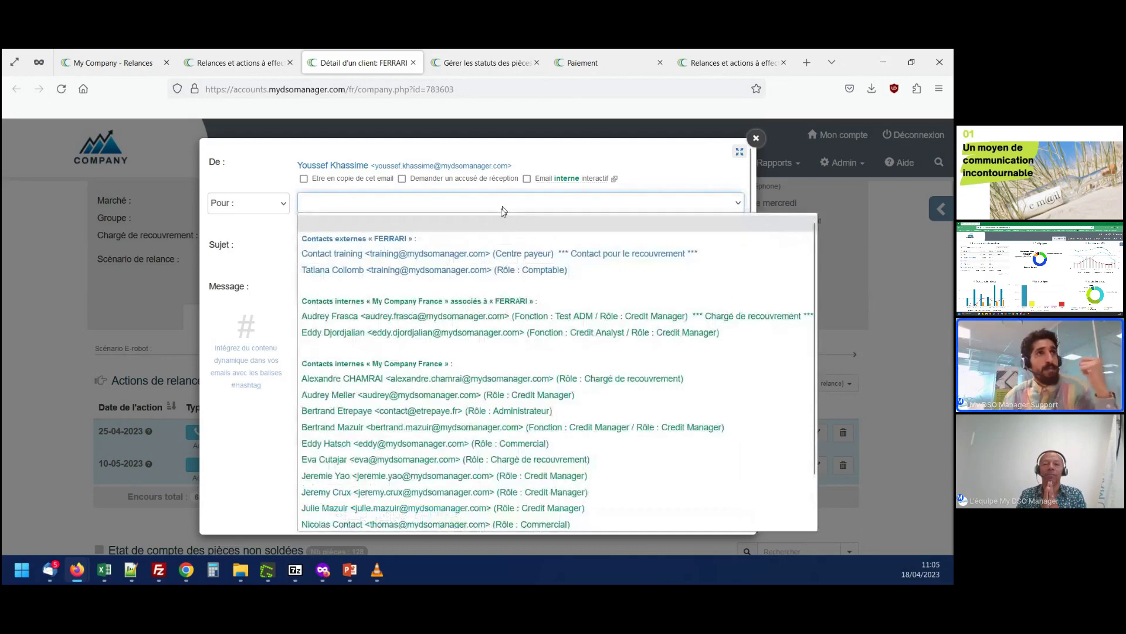
pyautogui.click(411, 270)
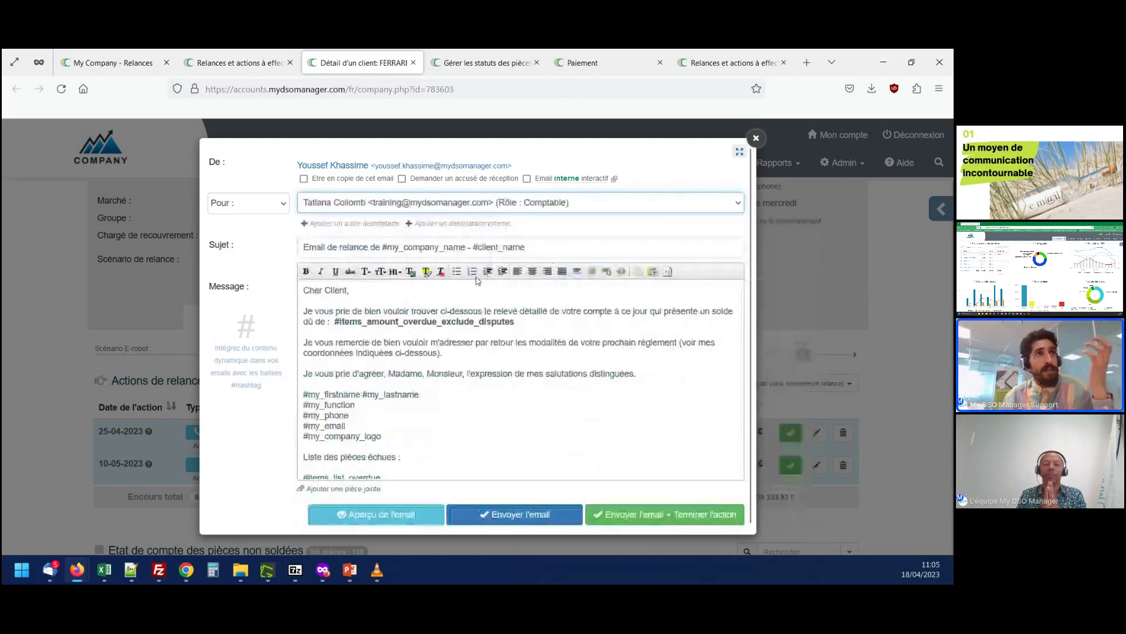
pyautogui.moveTo(346, 290); pyautogui.dragTo(296, 282)
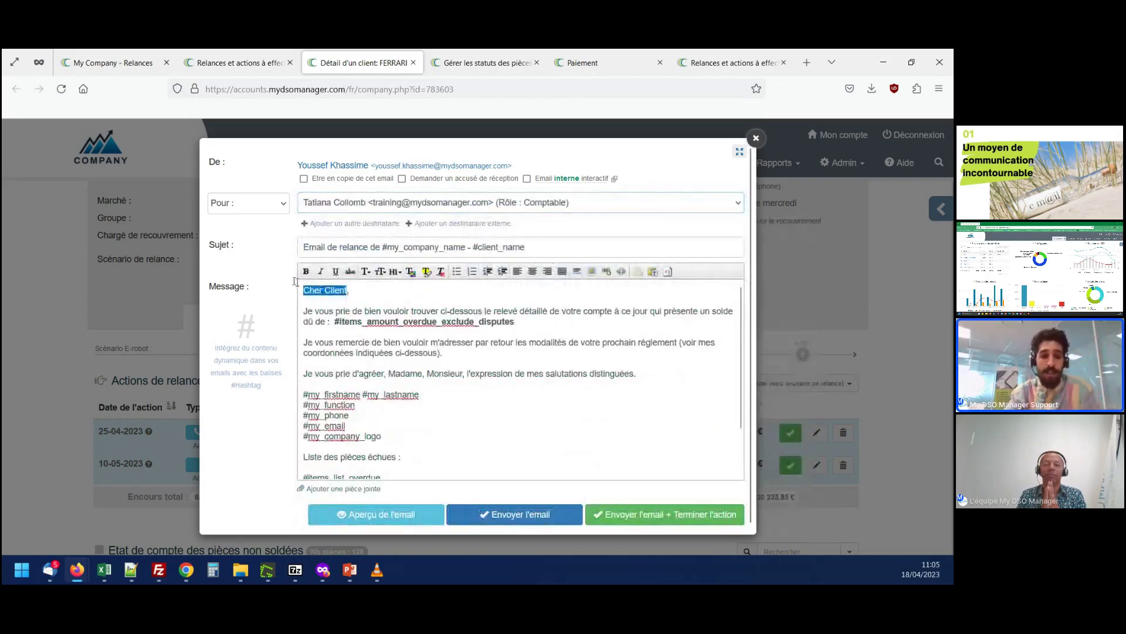
pyautogui.write('Salut ')
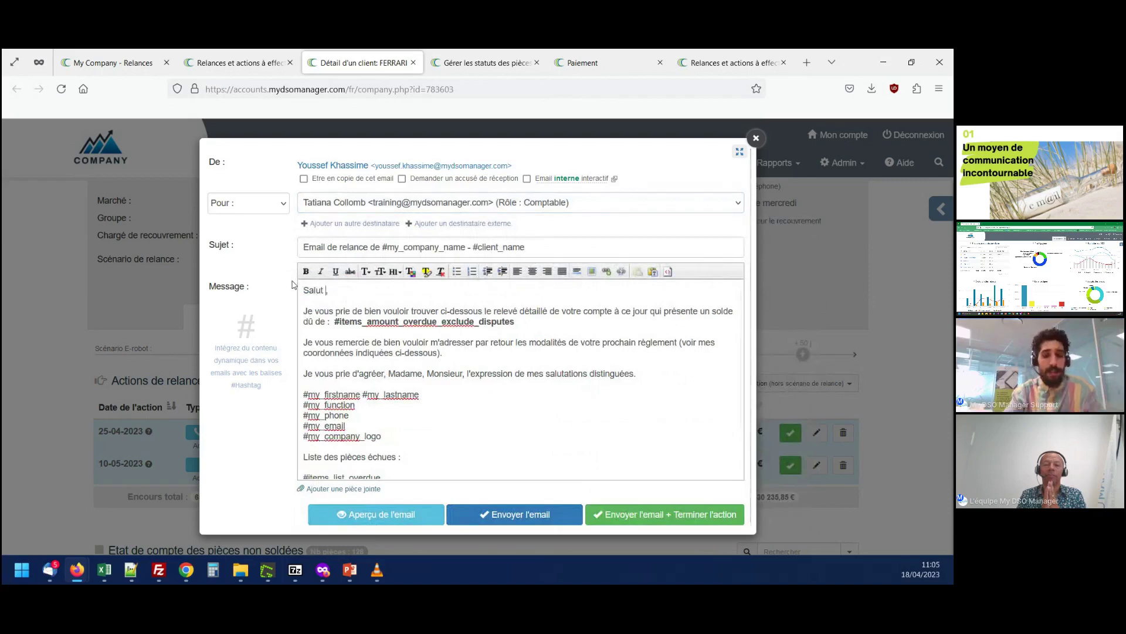
pyautogui.write('Tatiana')
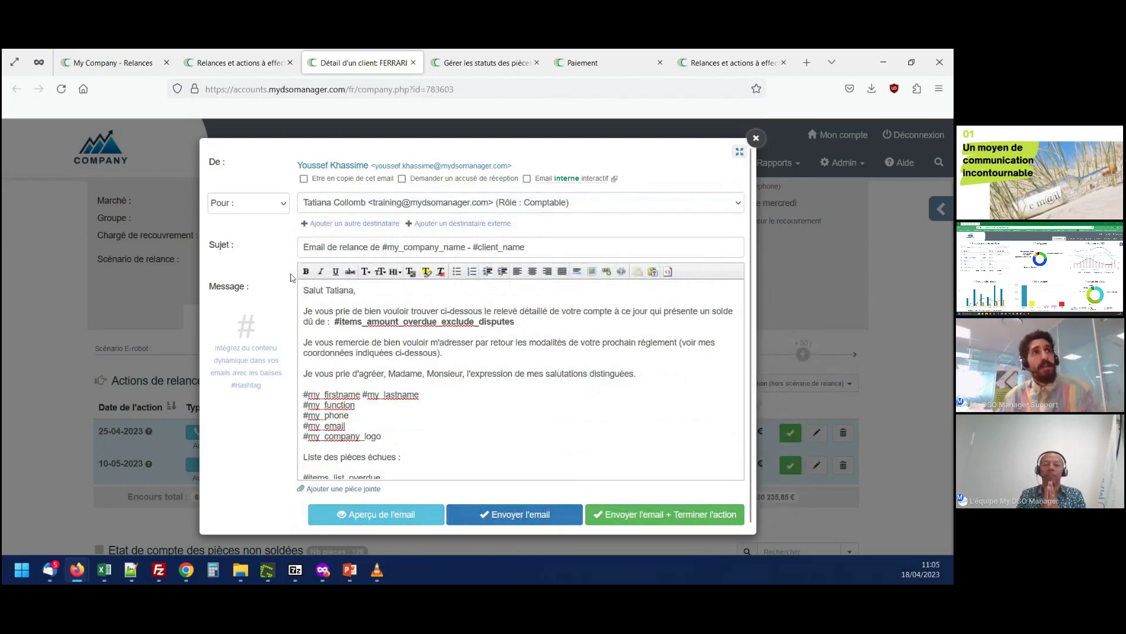
pyautogui.scroll(-2, 456, 392)
pyautogui.scroll(2, 456, 393)
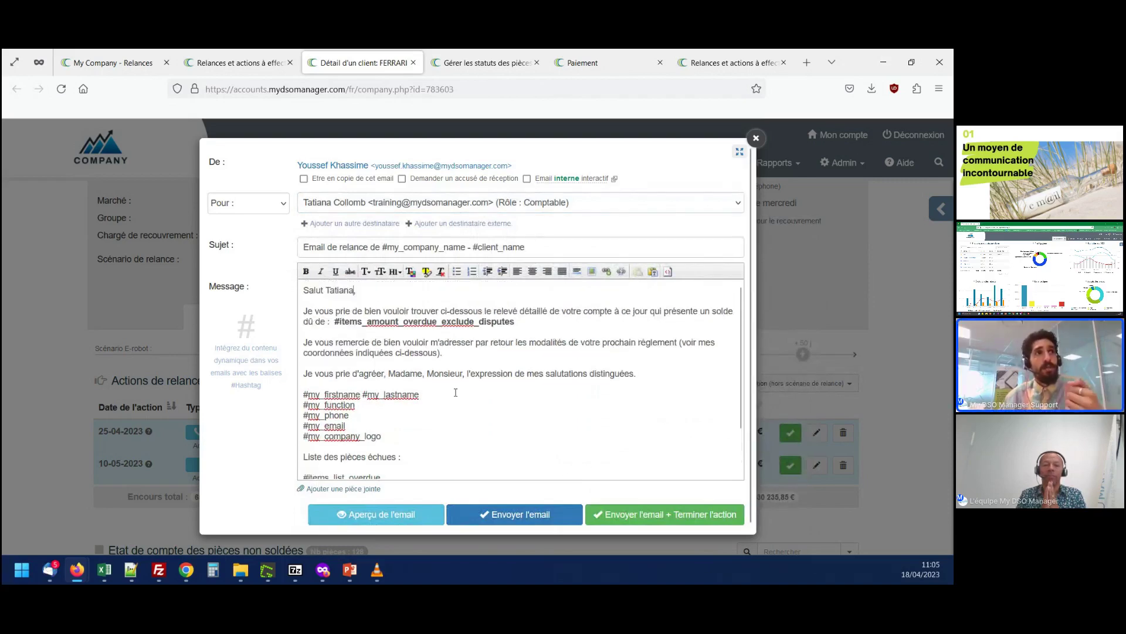
# Preview the reminder email and examine its message and the list of overdue items.
pyautogui.click(405, 516)
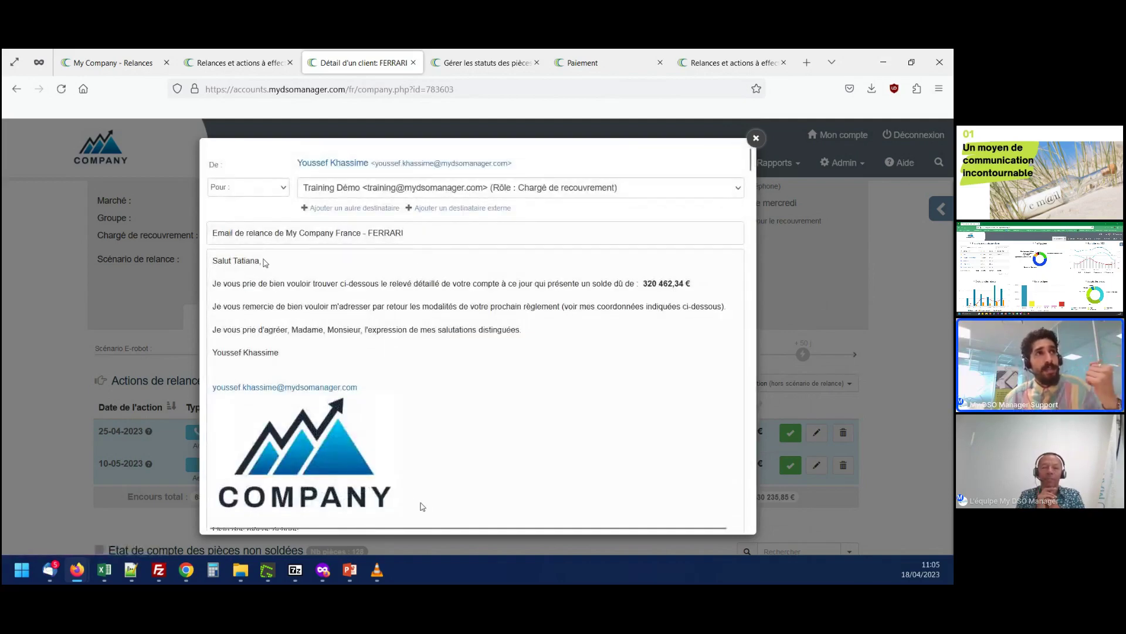
pyautogui.scroll(-2, 362, 327)
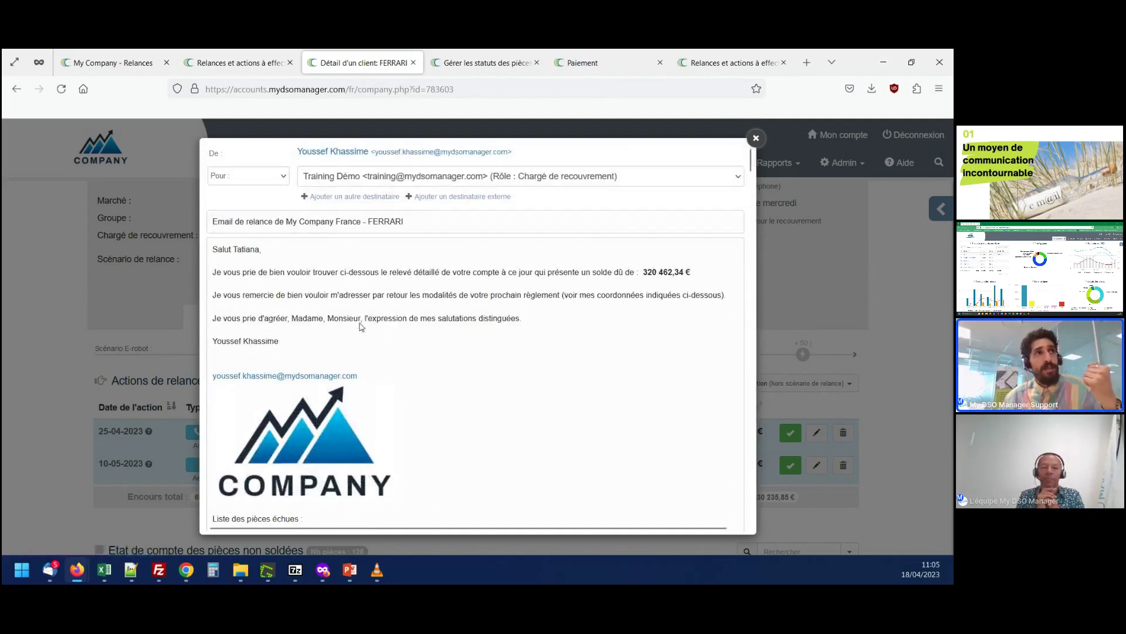
pyautogui.scroll(-4, 361, 327)
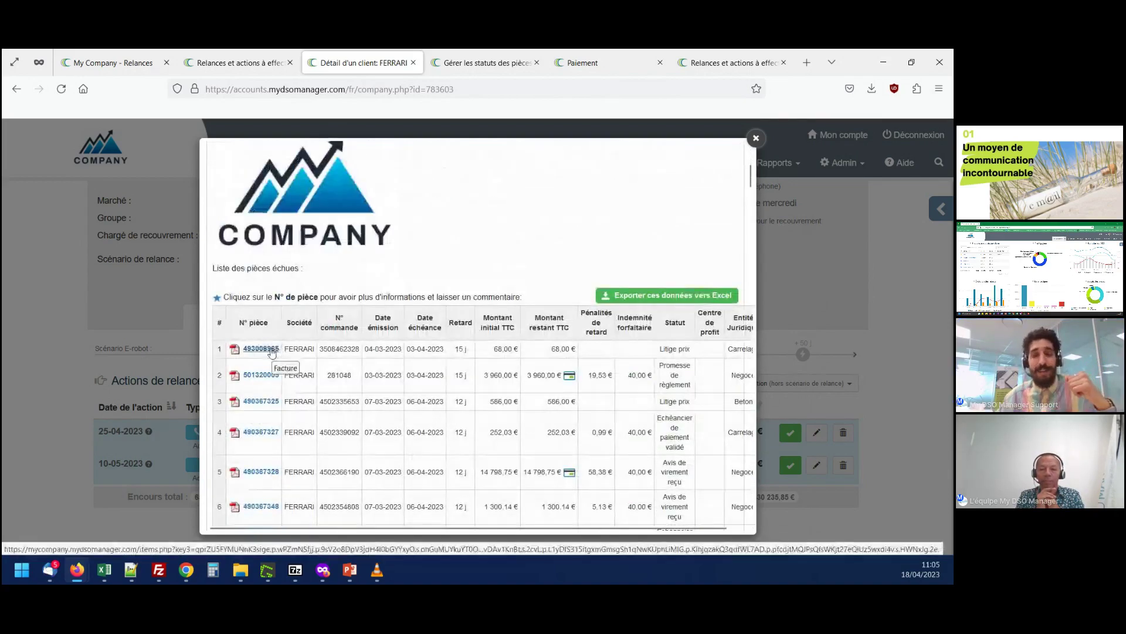
pyautogui.scroll(5, 371, 348)
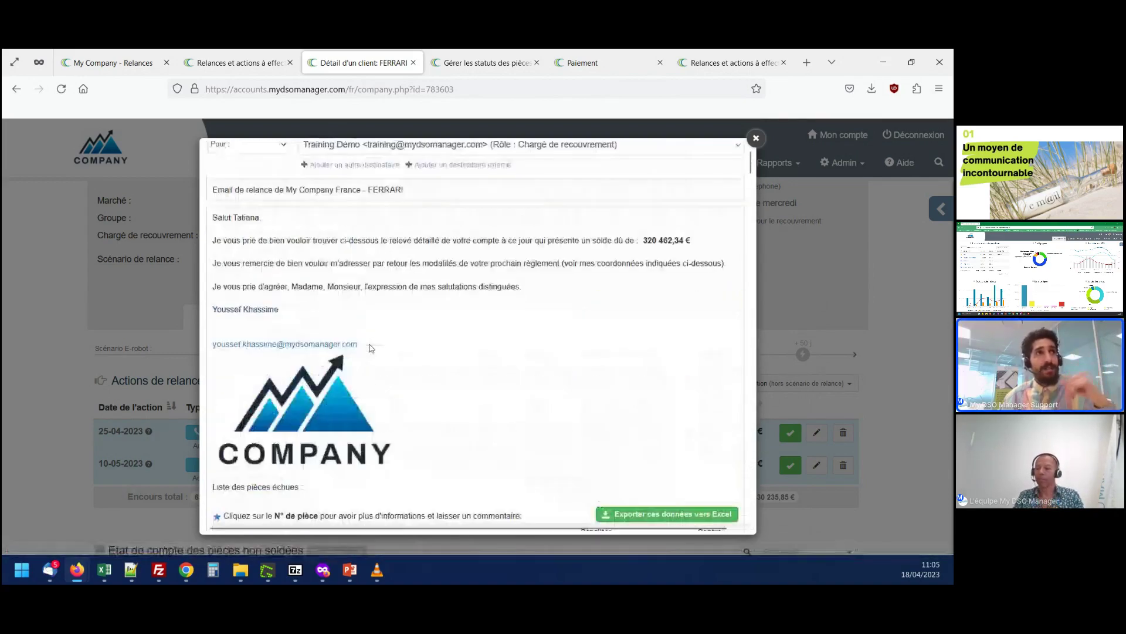
pyautogui.scroll(-3, 369, 348)
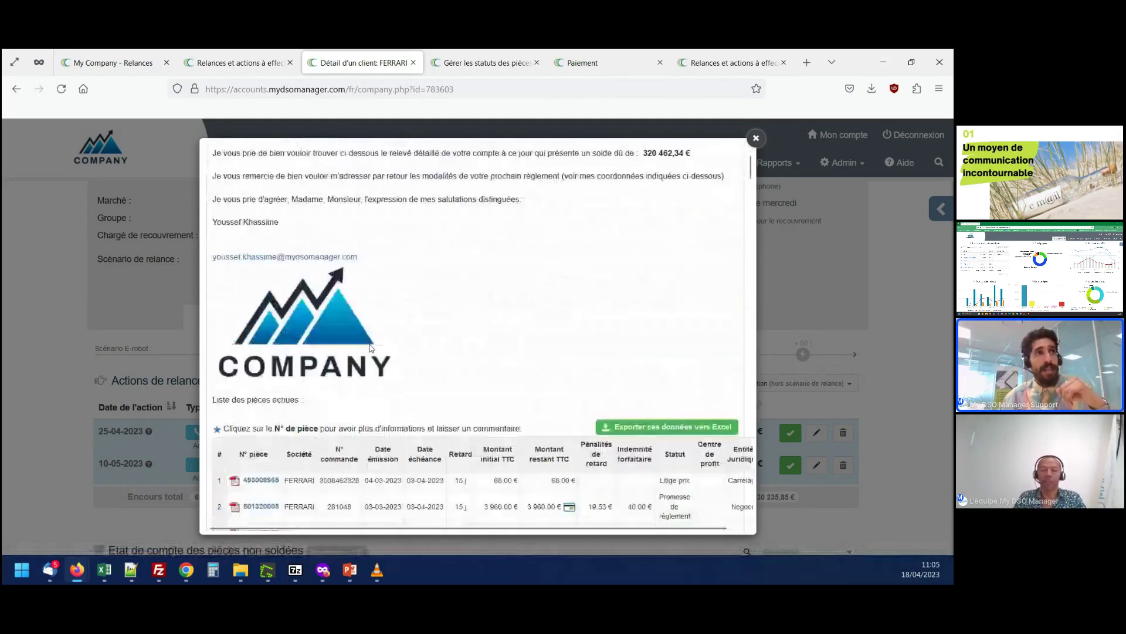
# Open the client's interactive account statement from the first overdue item in the email and review its invoices.
pyautogui.click(262, 480)
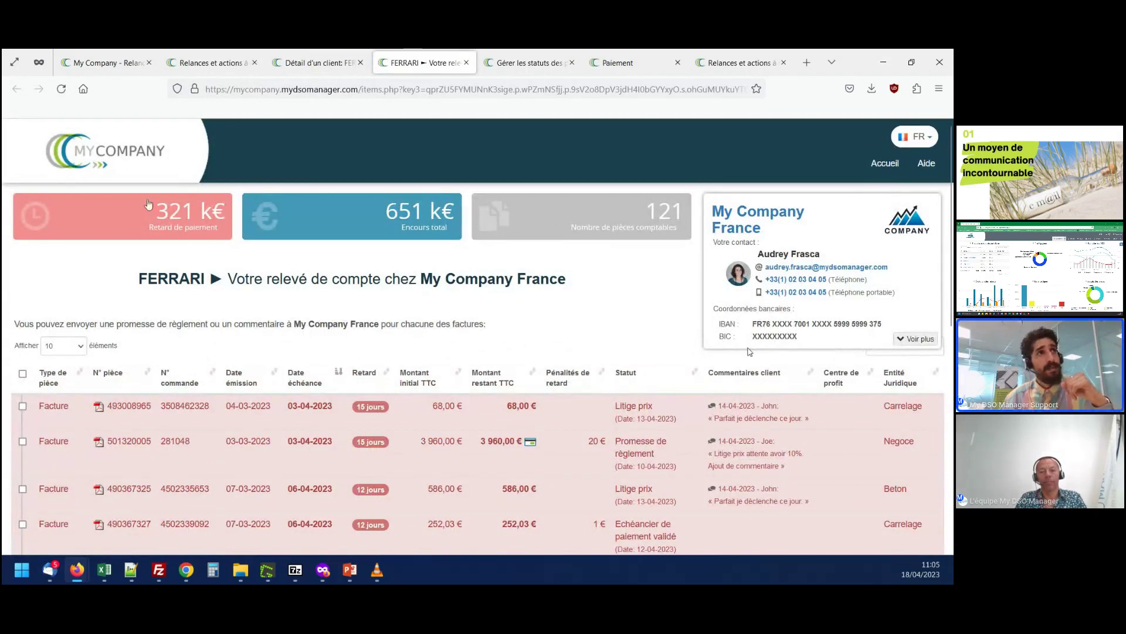
pyautogui.scroll(-3, 590, 272)
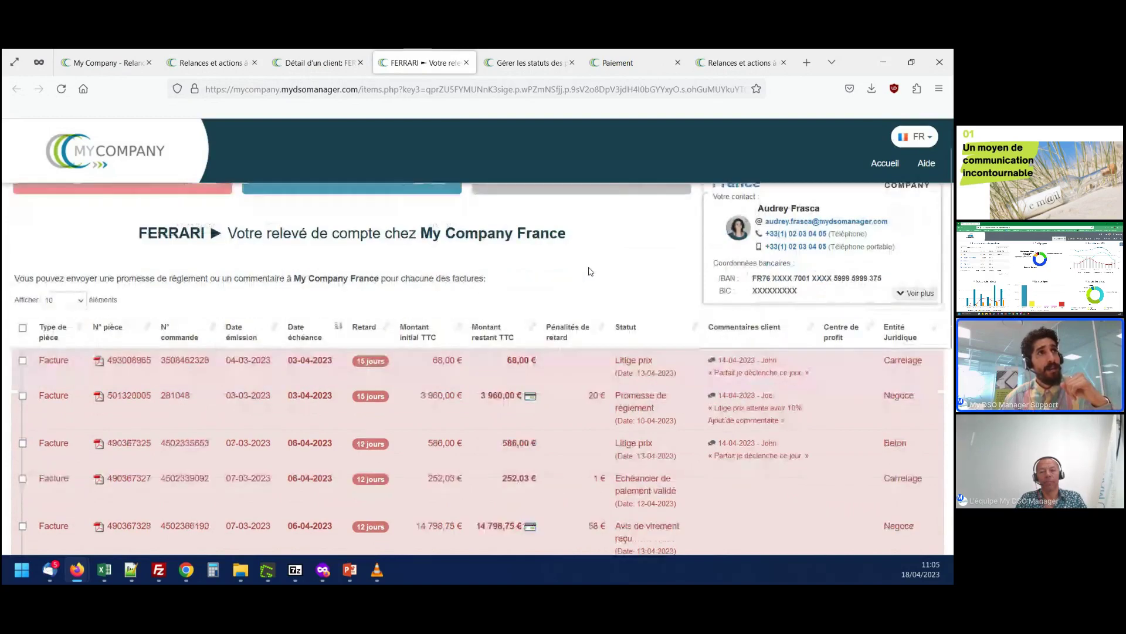
pyautogui.scroll(-4, 590, 272)
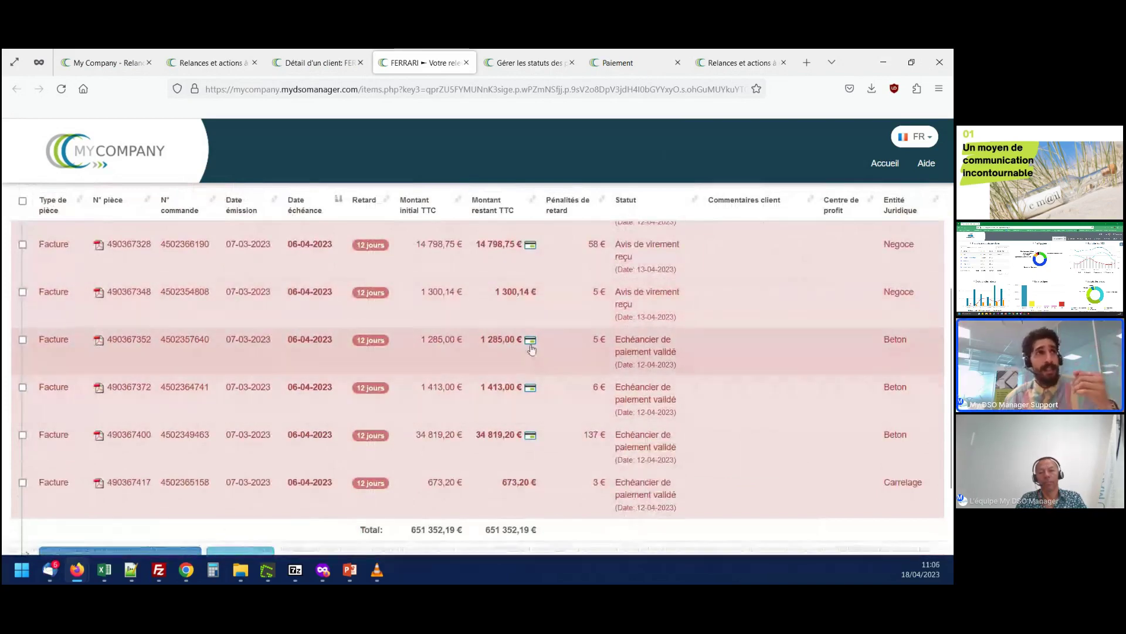
# Select the 1 413,00 € and 34 819,20 € invoices on the statement and open the comment form for them.
pyautogui.click(23, 388)
pyautogui.click(23, 434)
pyautogui.scroll(-3, 23, 435)
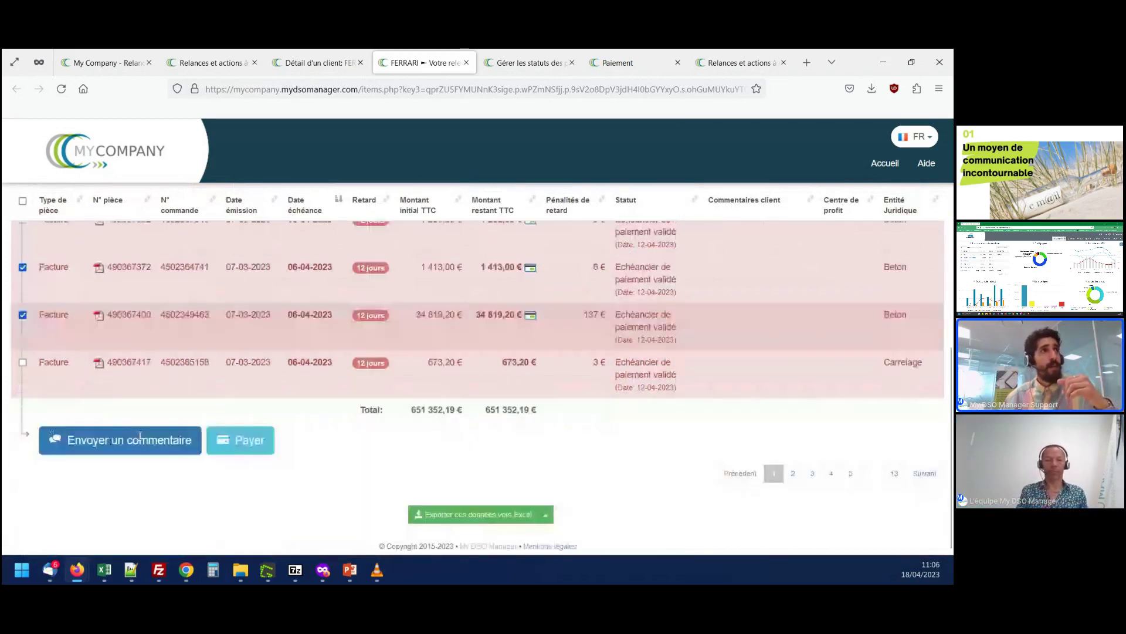
pyautogui.click(140, 439)
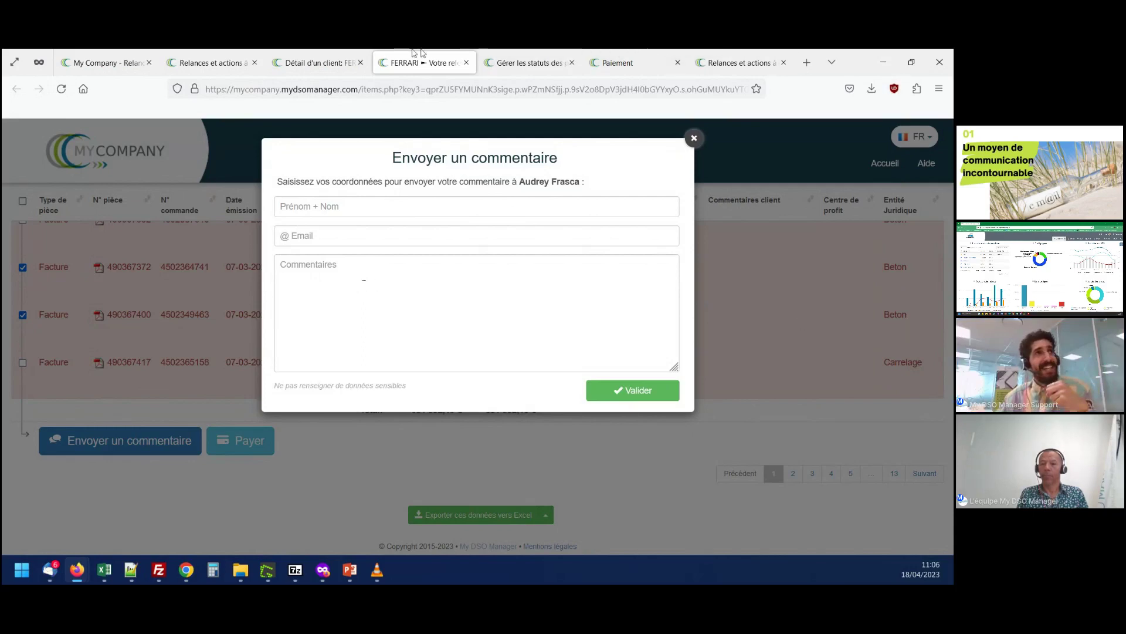
# Return to the FERRARI client record and close the email preview without sending.
pyautogui.click(317, 62)
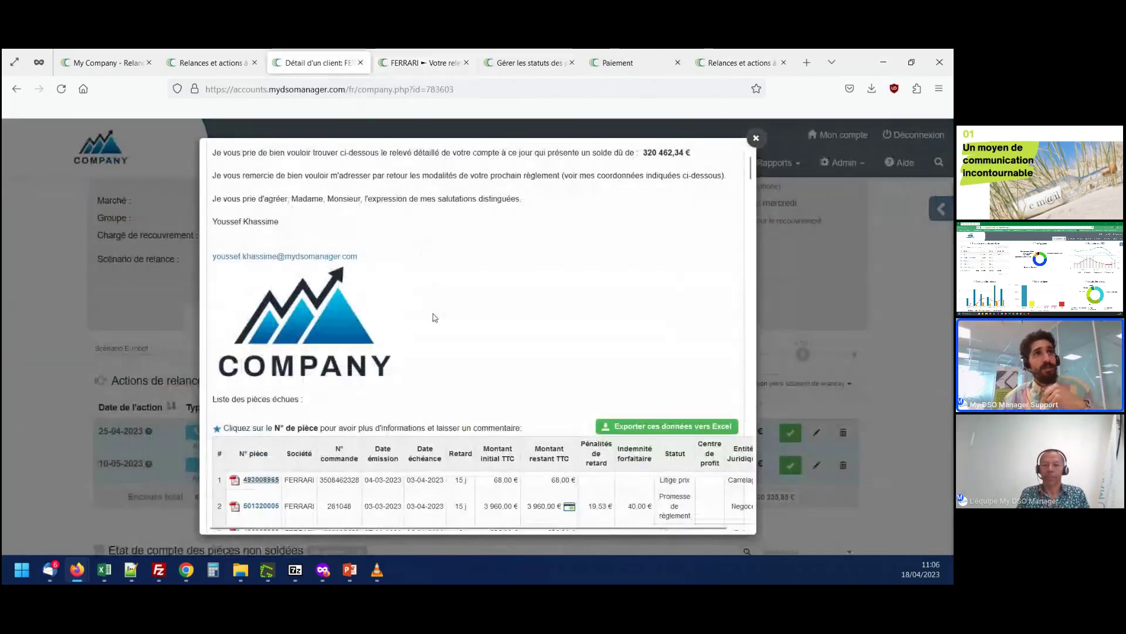
pyautogui.click(845, 312)
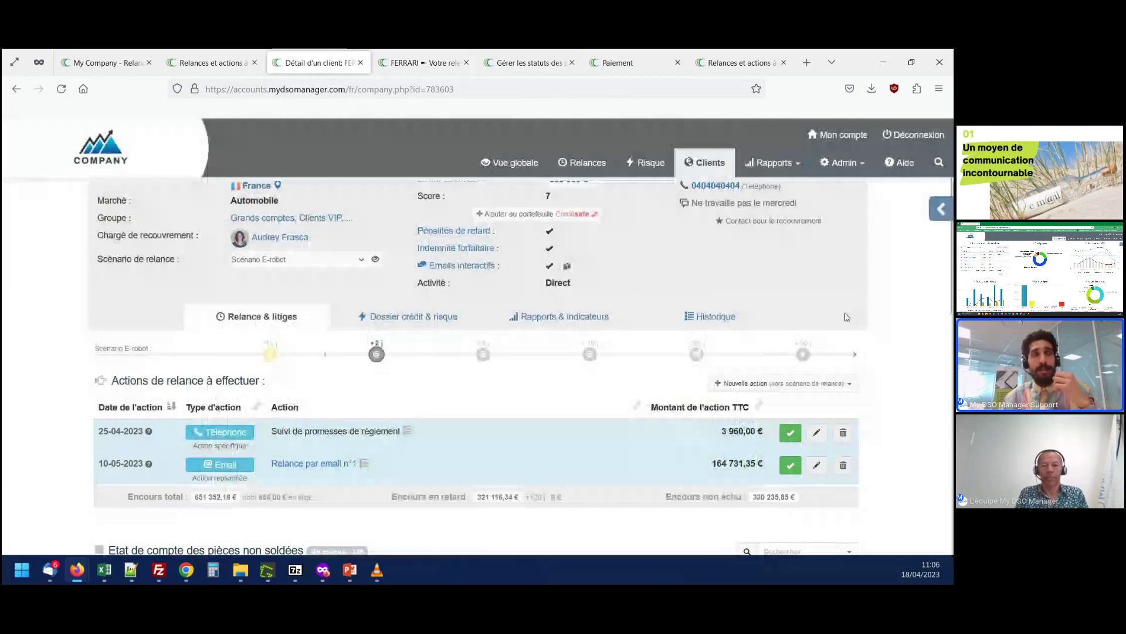
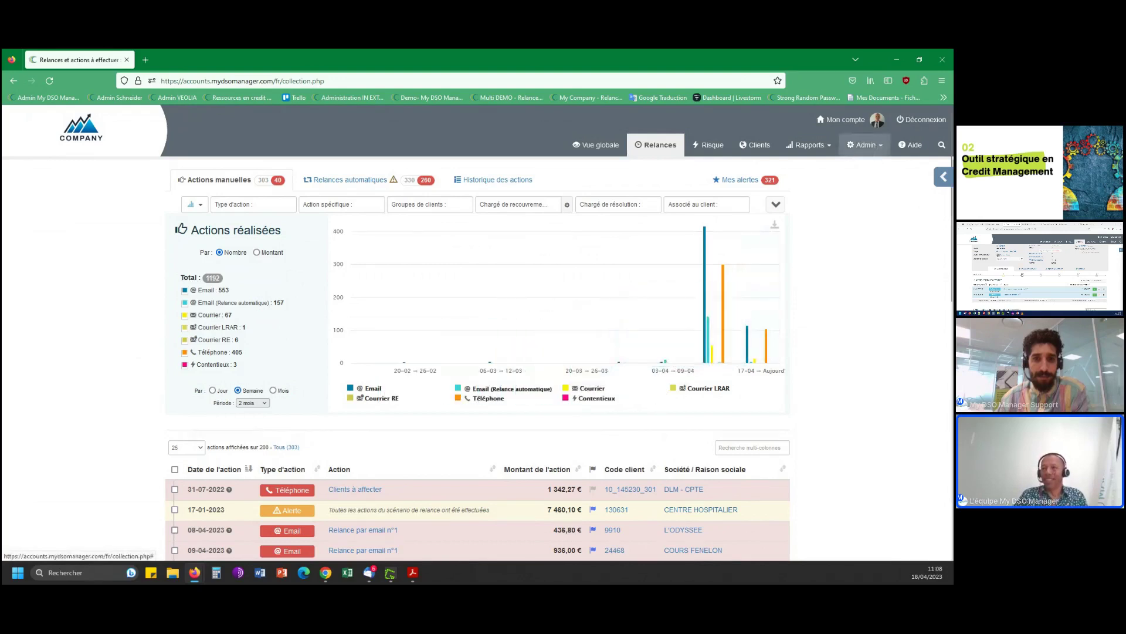
# Open the "Pré-relance par email" action of the "Scénario de relance standard" in the reminder scenario management.
pyautogui.click(865, 145)
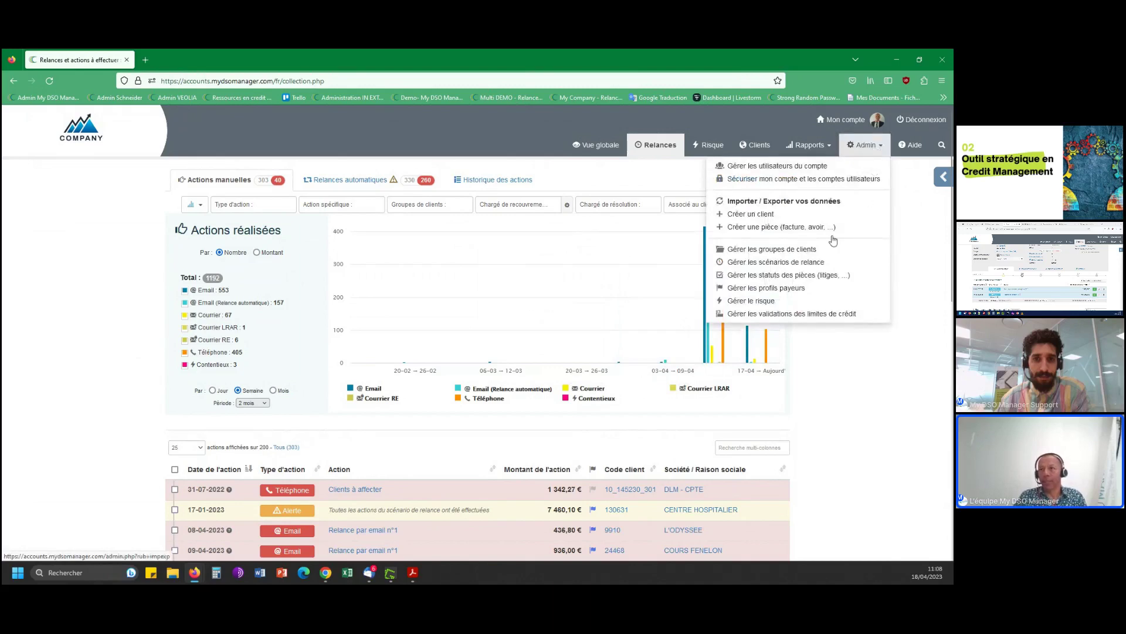
pyautogui.click(795, 264)
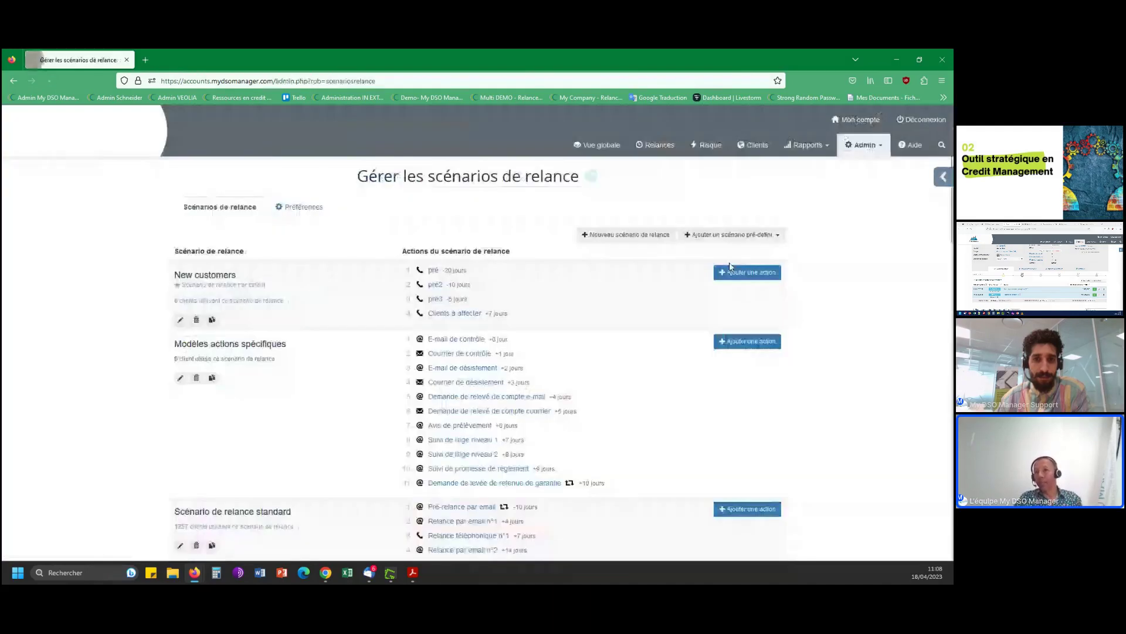
pyautogui.scroll(-3, 641, 420)
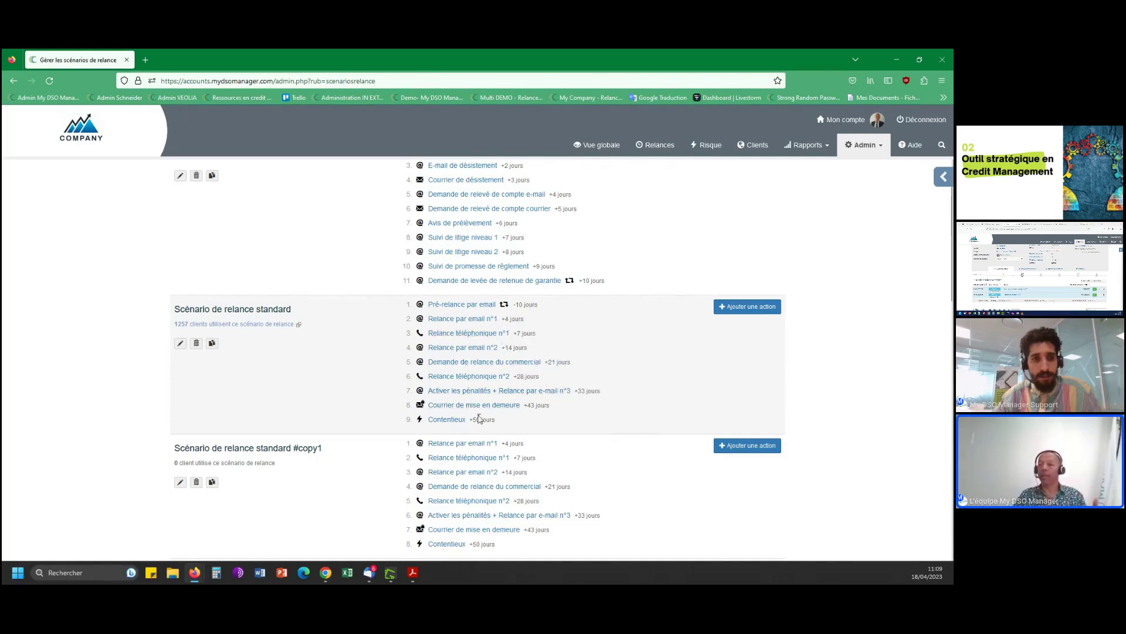
pyautogui.click(482, 308)
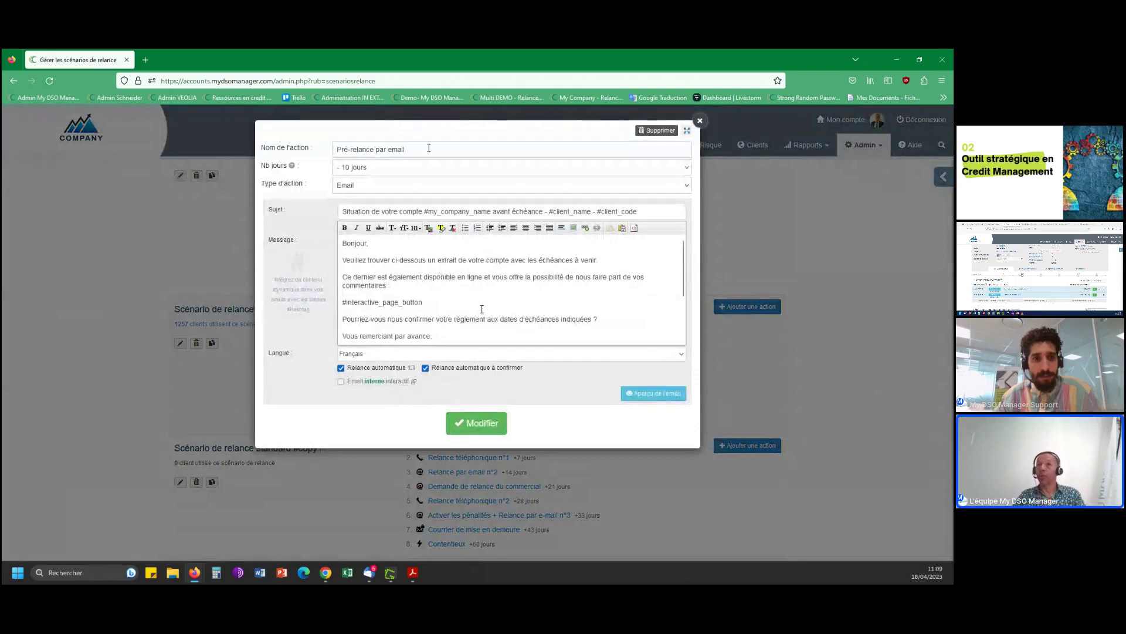
# Check the pre-reminder action's name and available day offsets, keep - 10 jours, and preview its email.
pyautogui.moveTo(428, 149); pyautogui.dragTo(324, 151)
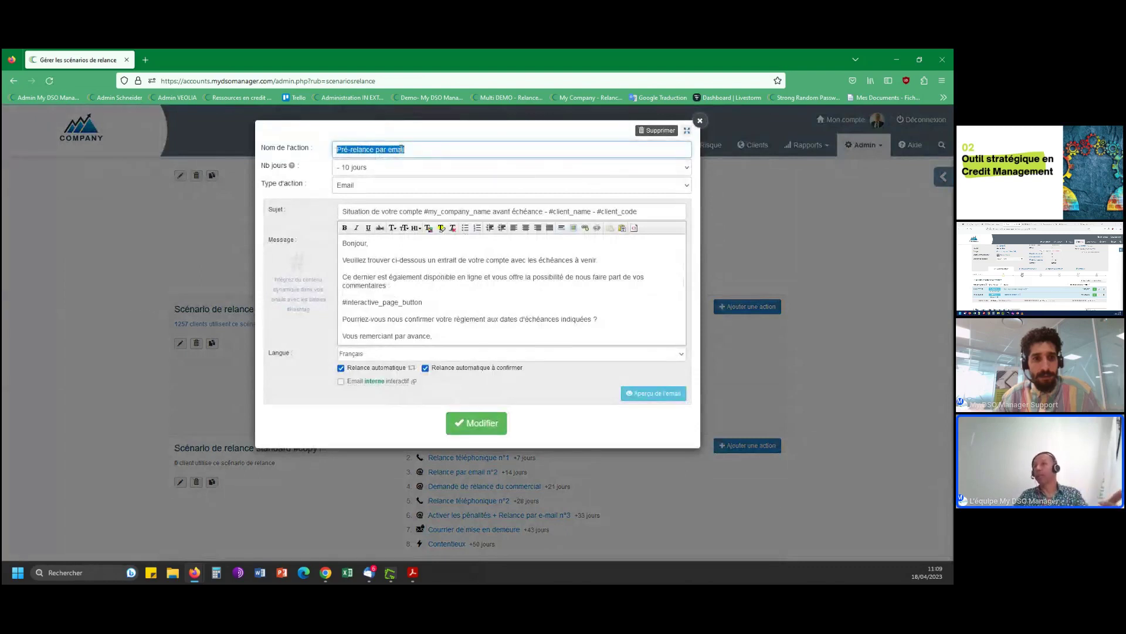
pyautogui.click(601, 172)
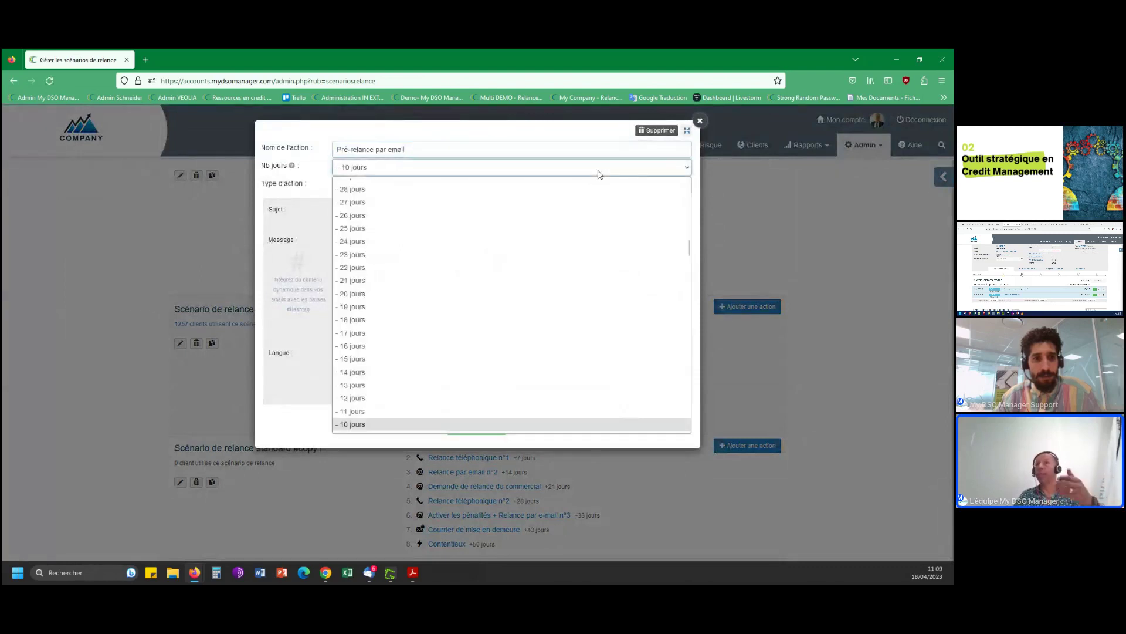
pyautogui.click(600, 174)
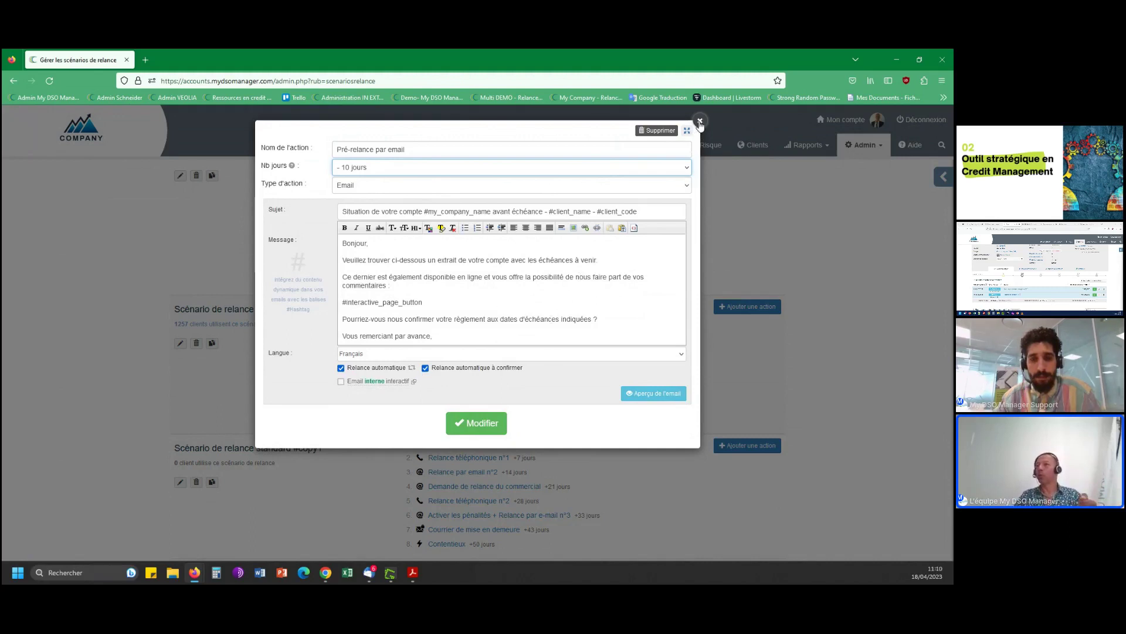
pyautogui.click(663, 401)
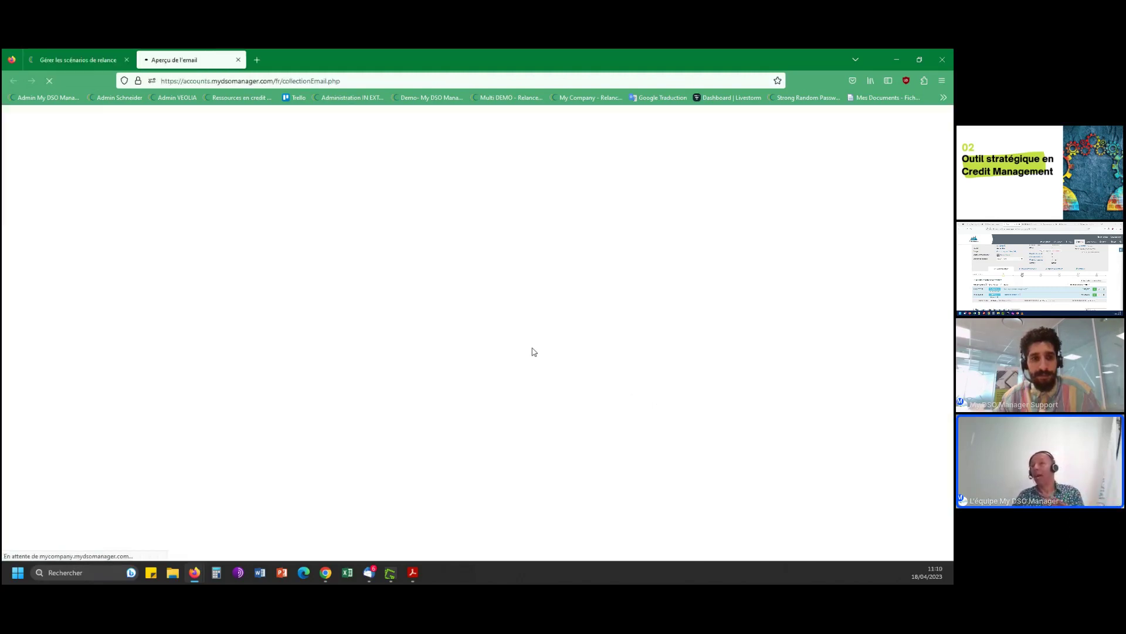
# Read through the pre-reminder email preview down to its invoice table, and close both the preview and the action without changes.
pyautogui.scroll(-4, 400, 468)
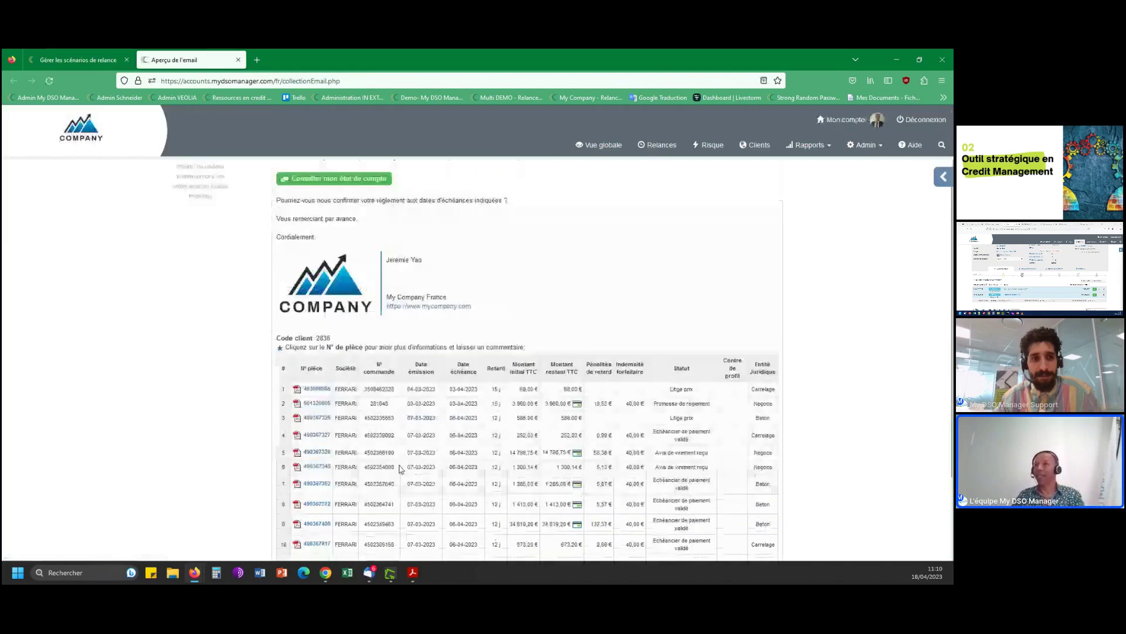
pyautogui.scroll(4, 440, 422)
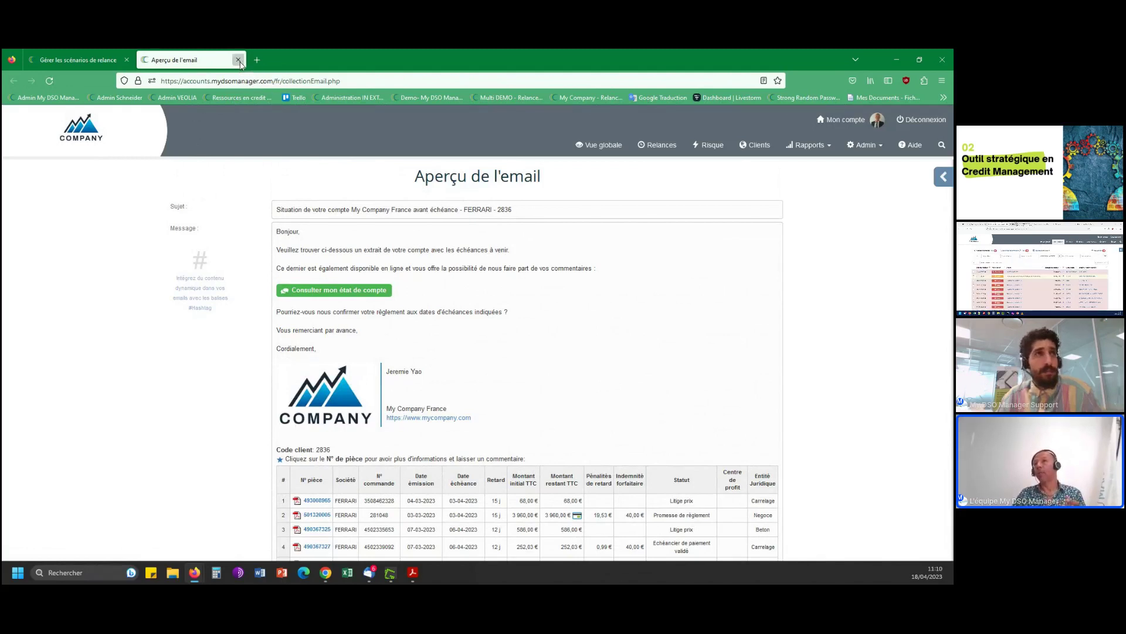
pyautogui.click(239, 59)
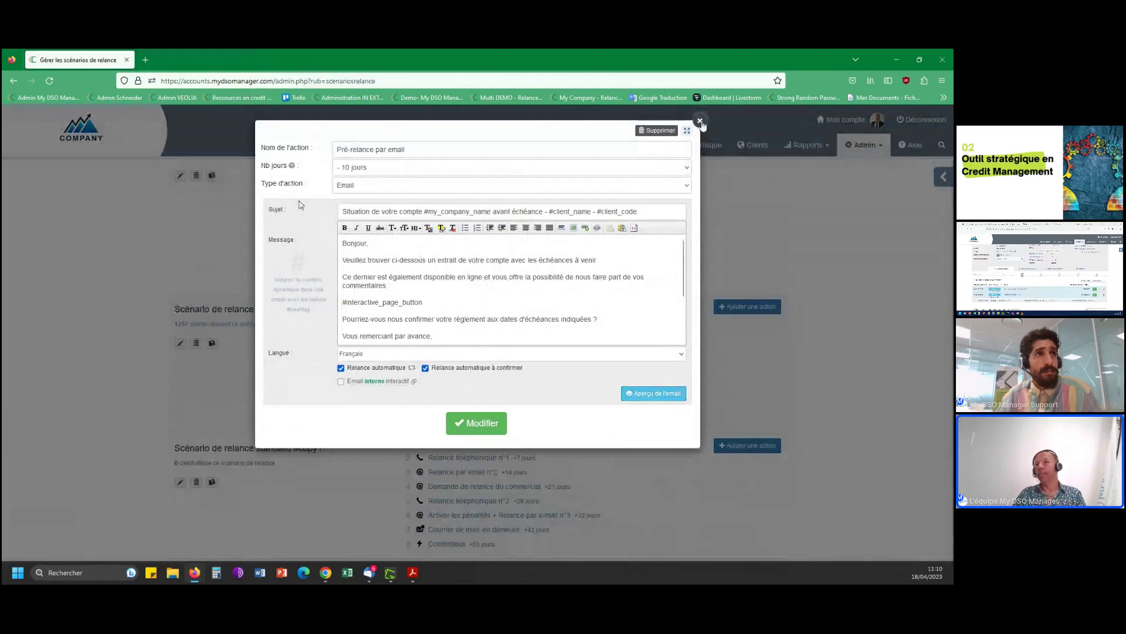
pyautogui.click(701, 122)
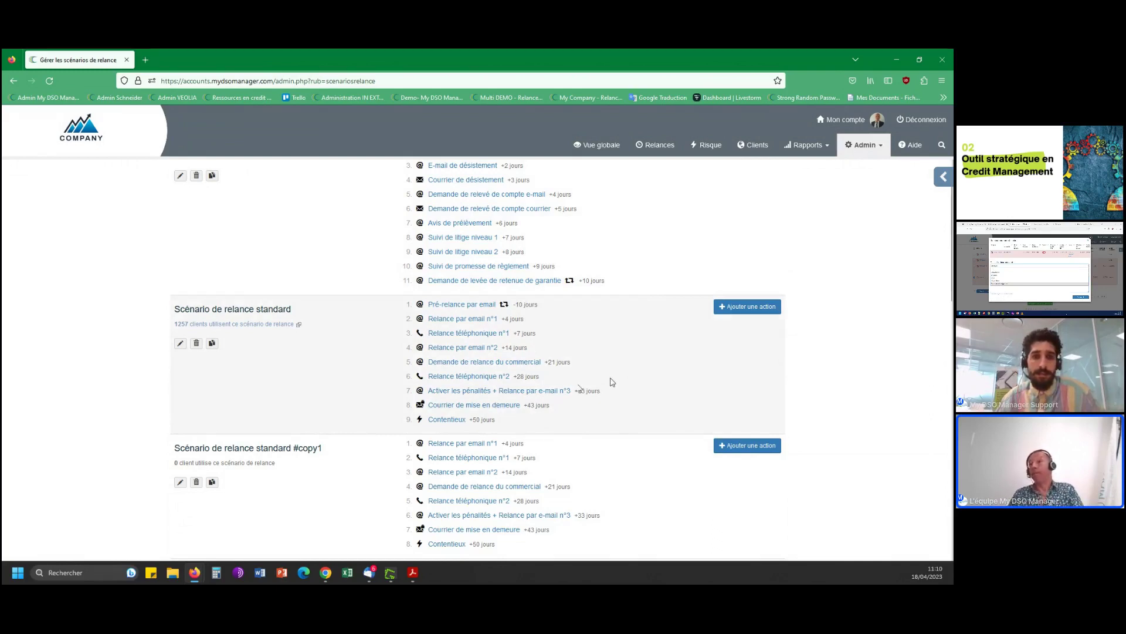
# Open the Relances page and display the chart of completed actions (Actions réalisées).
pyautogui.click(649, 151)
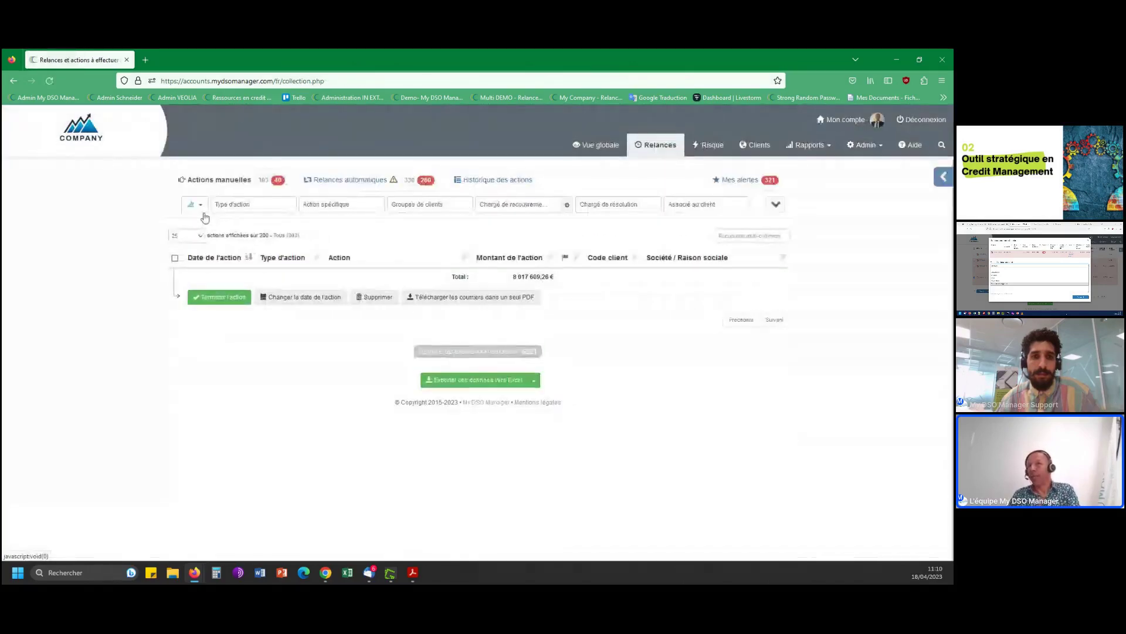
pyautogui.click(200, 207)
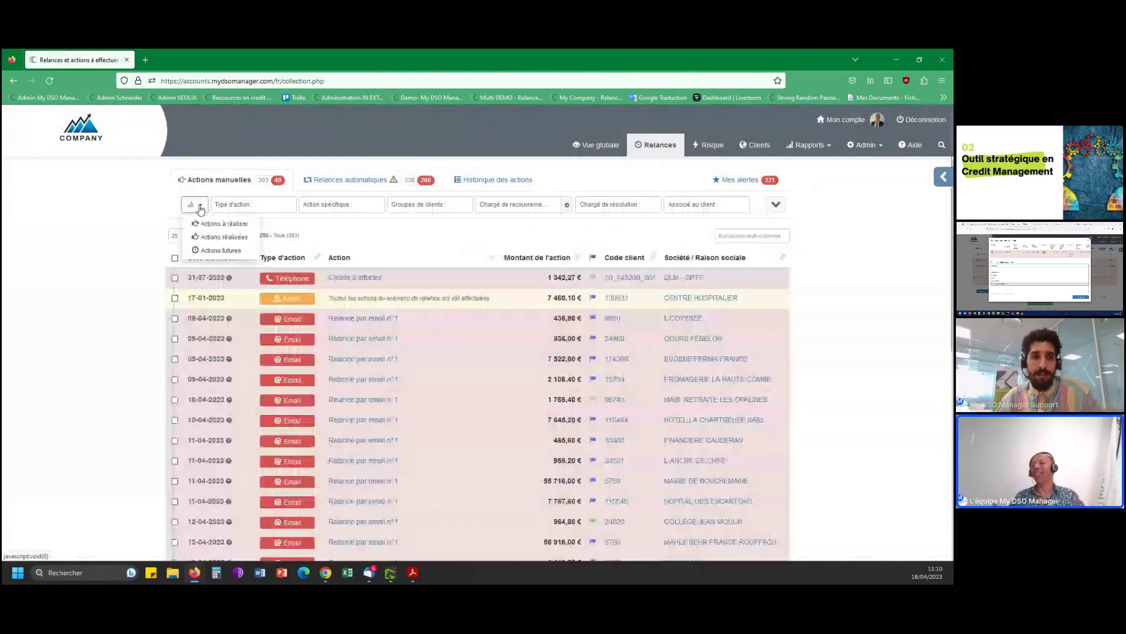
pyautogui.click(207, 238)
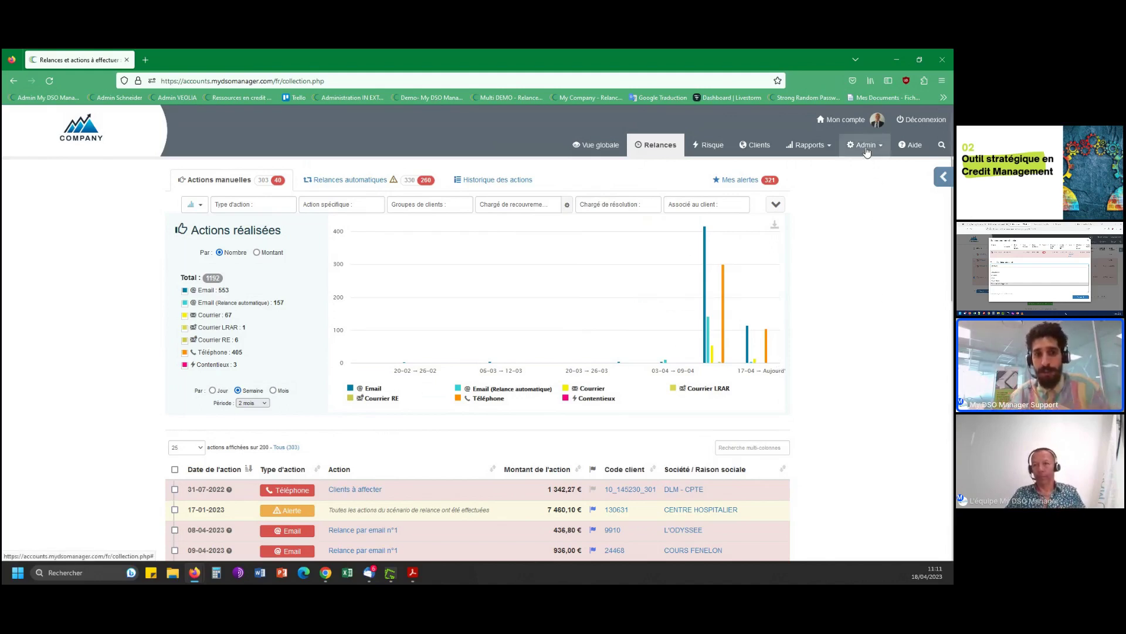
# Open the Profil payeur report and inspect the good payer and medium payer segments of the chart.
pyautogui.moveTo(779, 294)
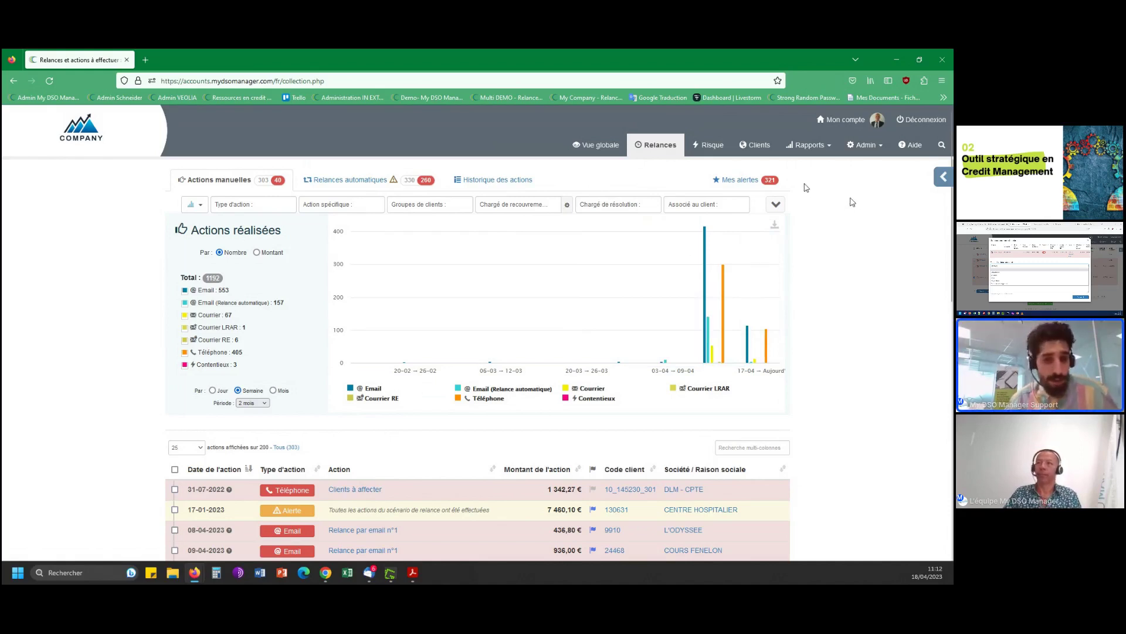
pyautogui.click(805, 146)
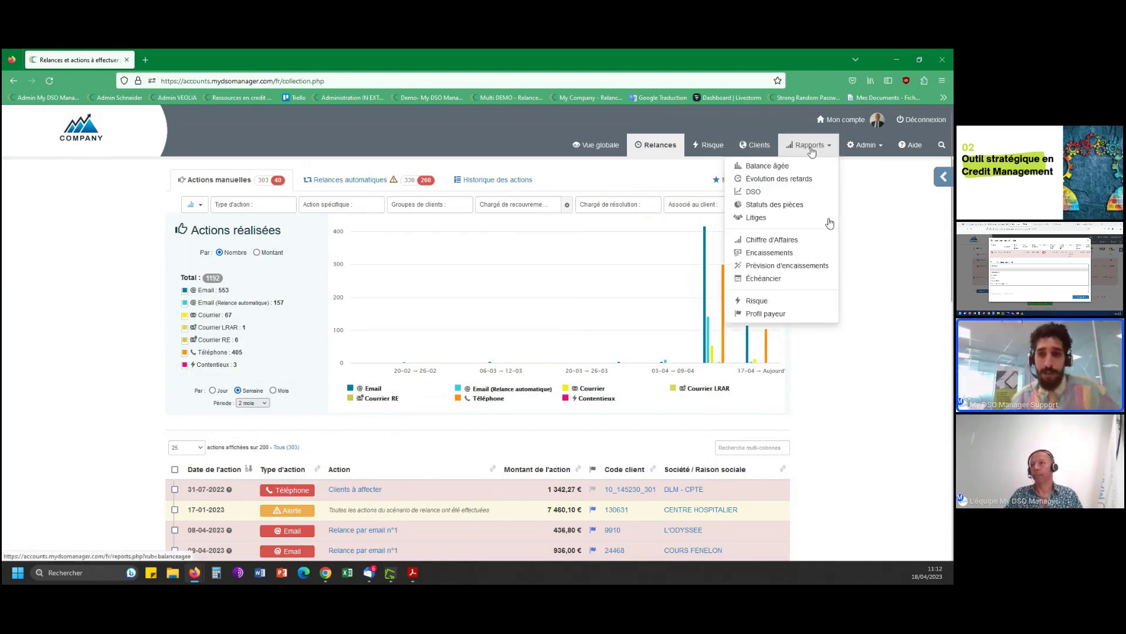
pyautogui.click(784, 313)
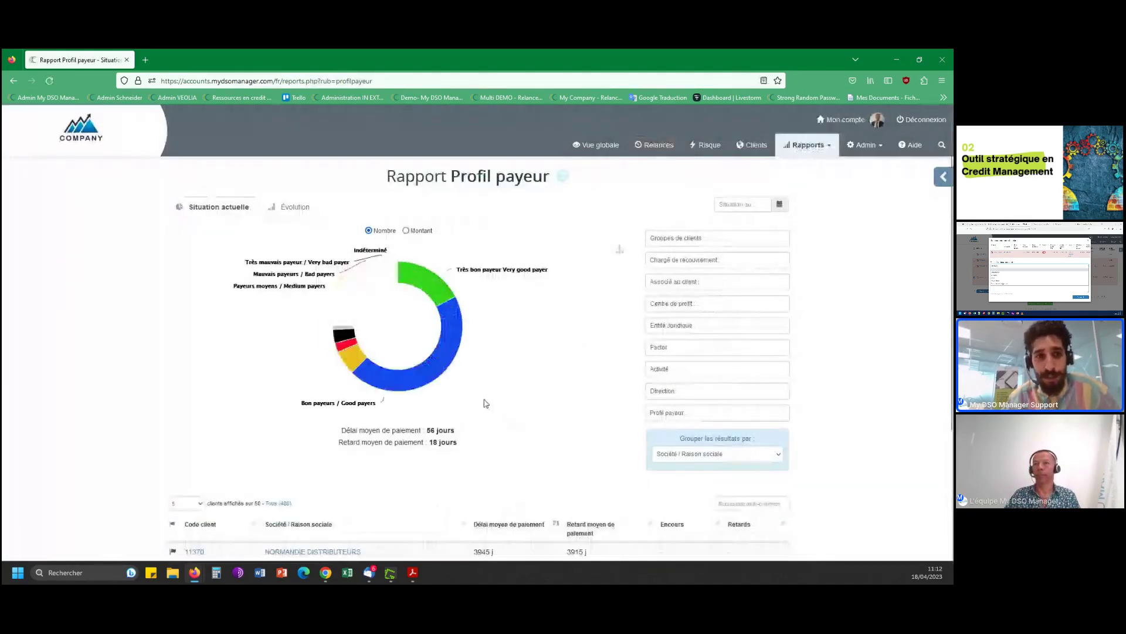
pyautogui.moveTo(318, 409)
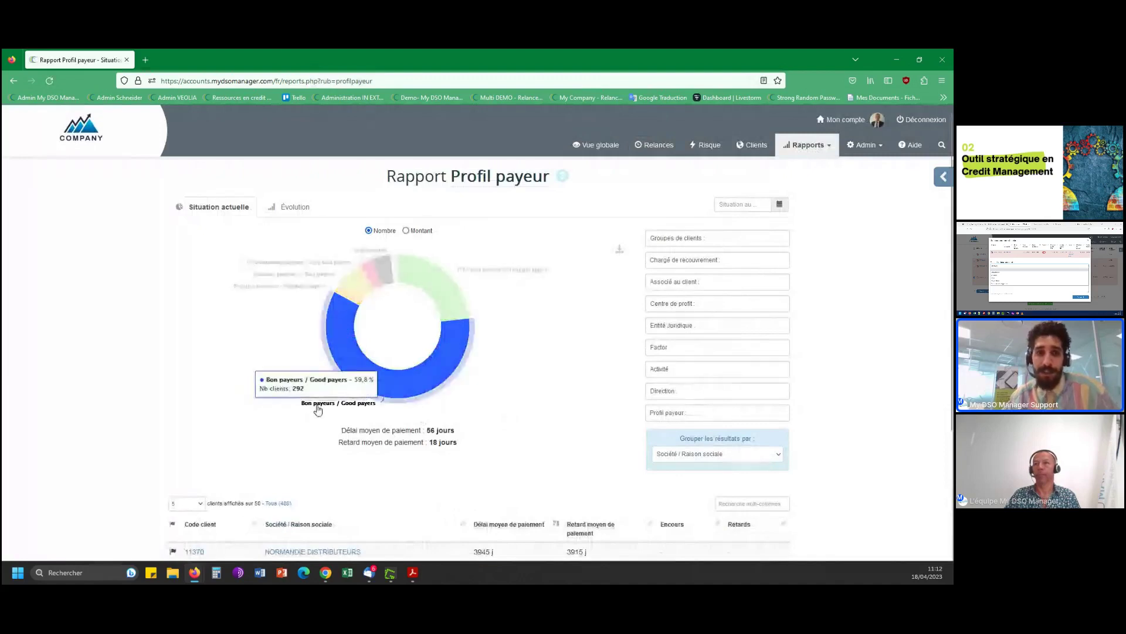
pyautogui.moveTo(417, 272)
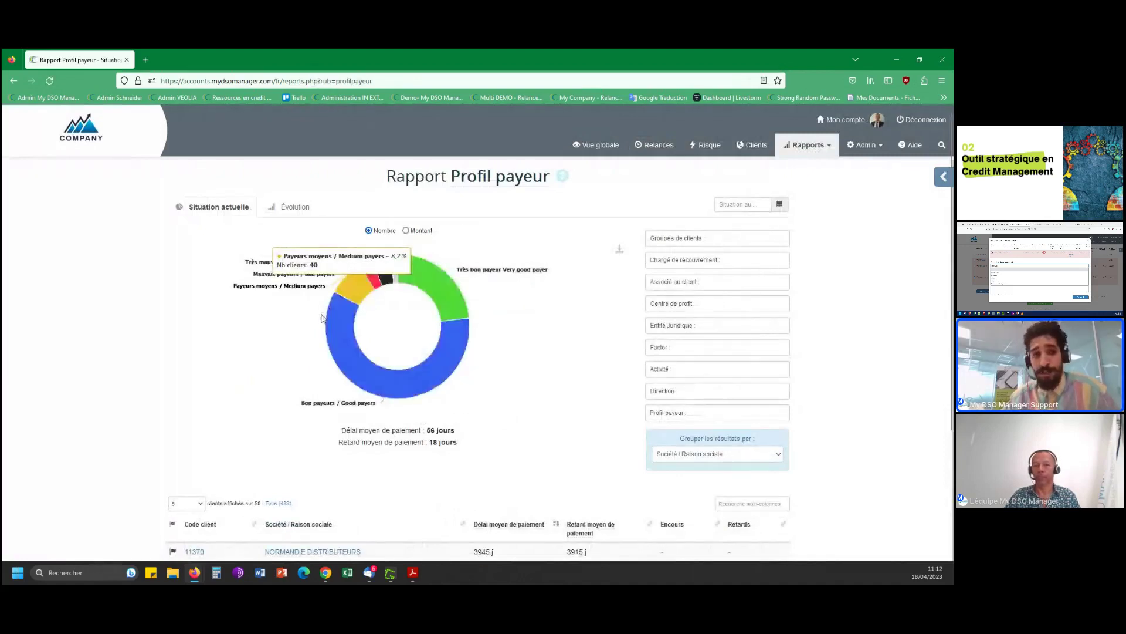
pyautogui.moveTo(334, 347)
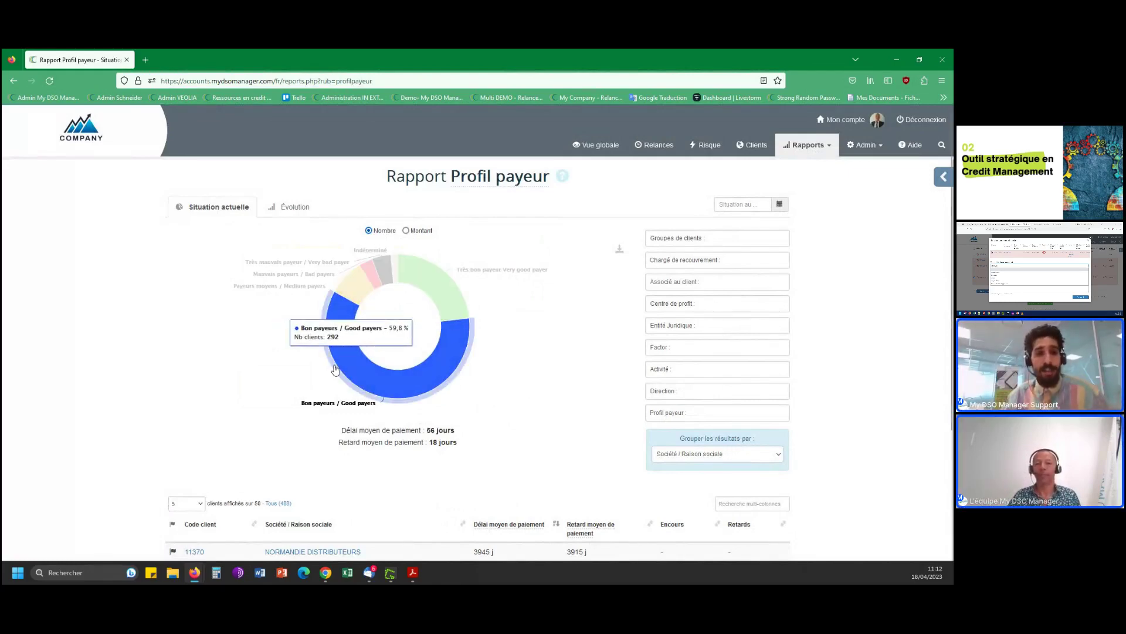
# In the FERRARI client's status form, set the new status of the 14 798,75 € invoice to En cours with Echanges clients.
pyautogui.press('Return')
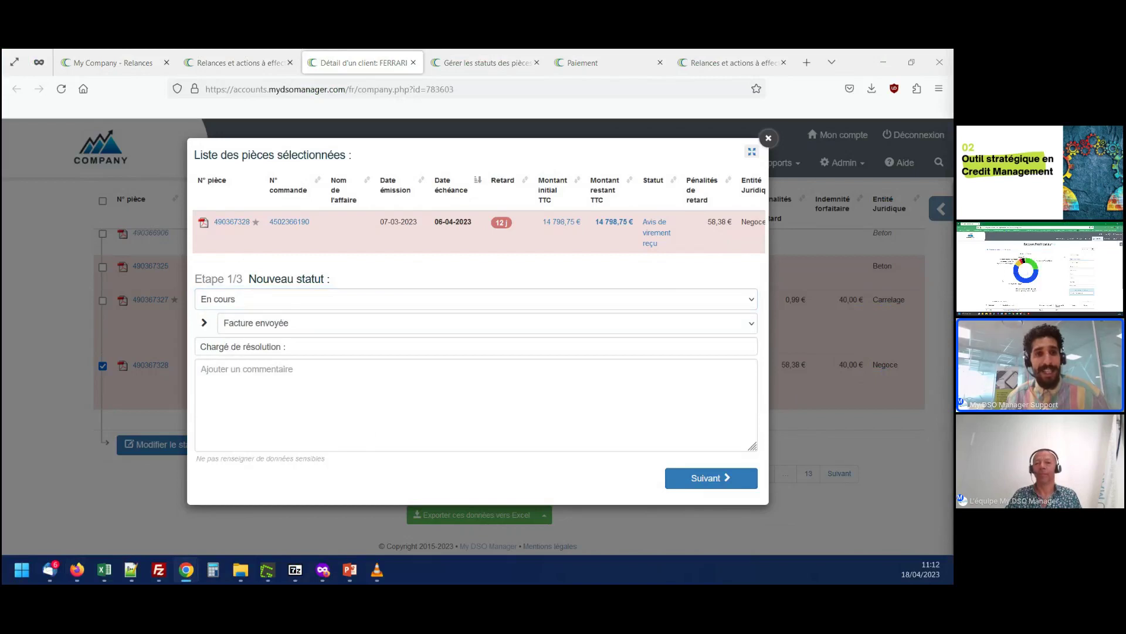
pyautogui.click(277, 302)
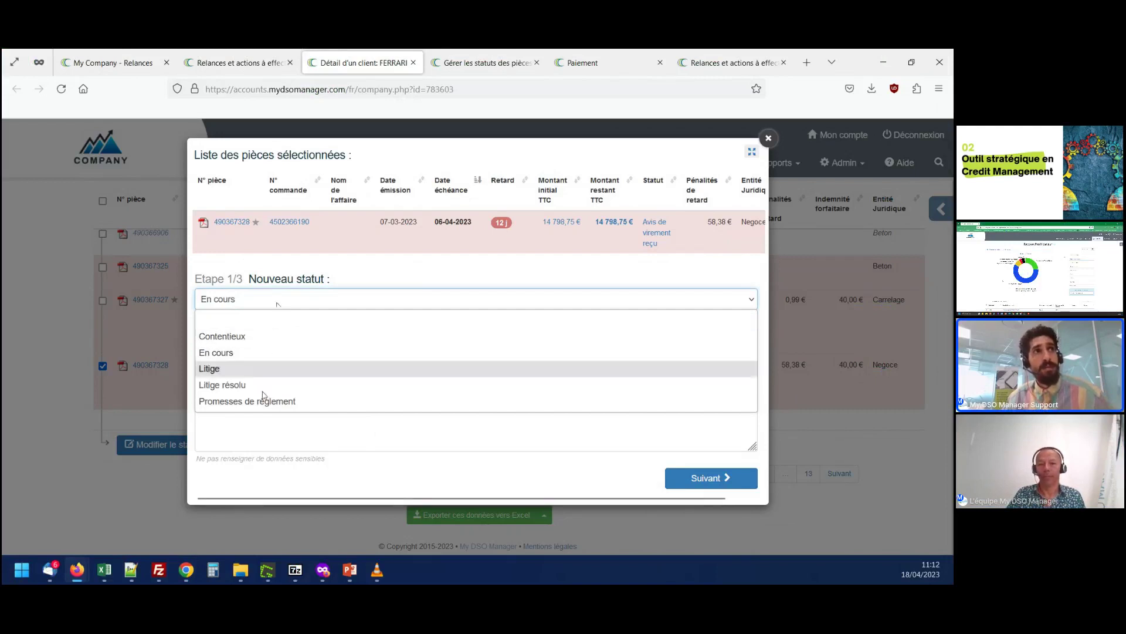
pyautogui.click(264, 352)
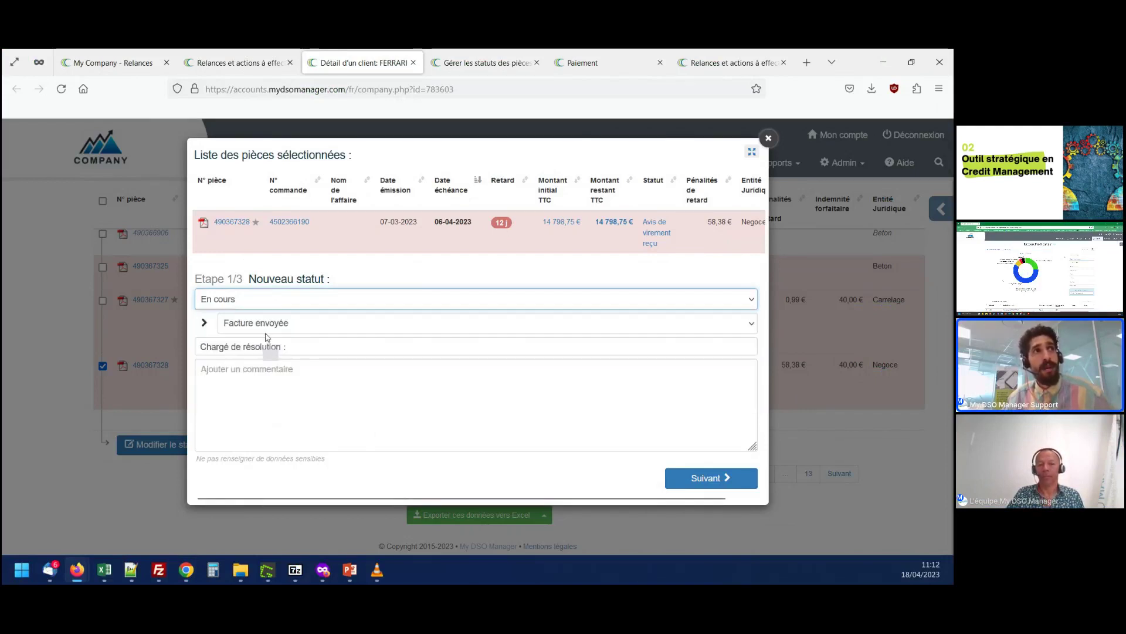
pyautogui.click(265, 331)
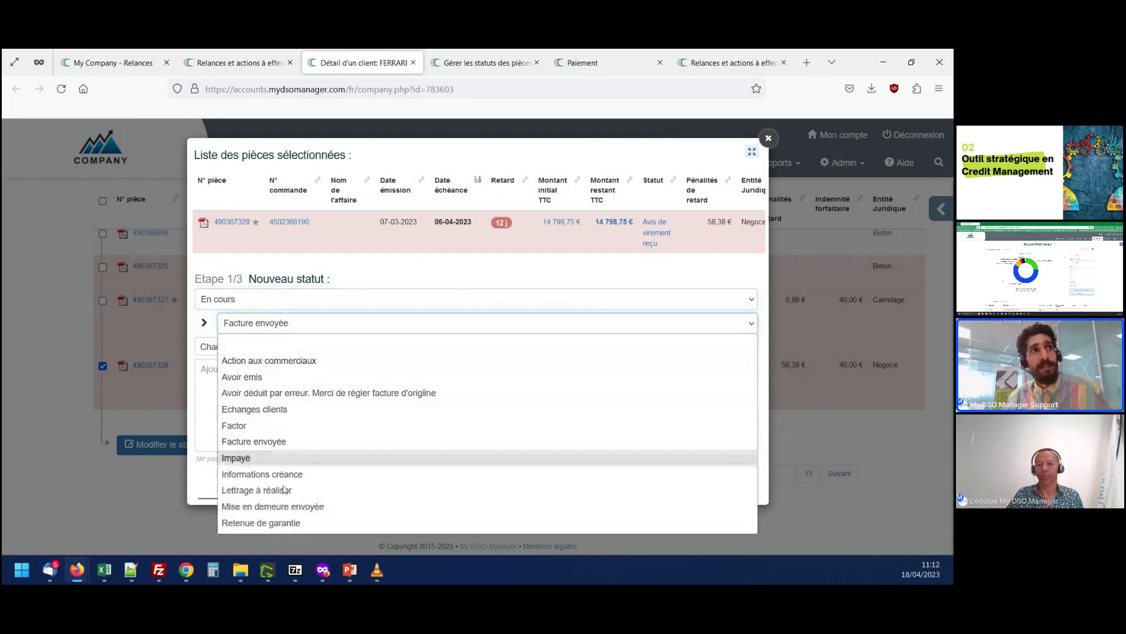
pyautogui.click(307, 411)
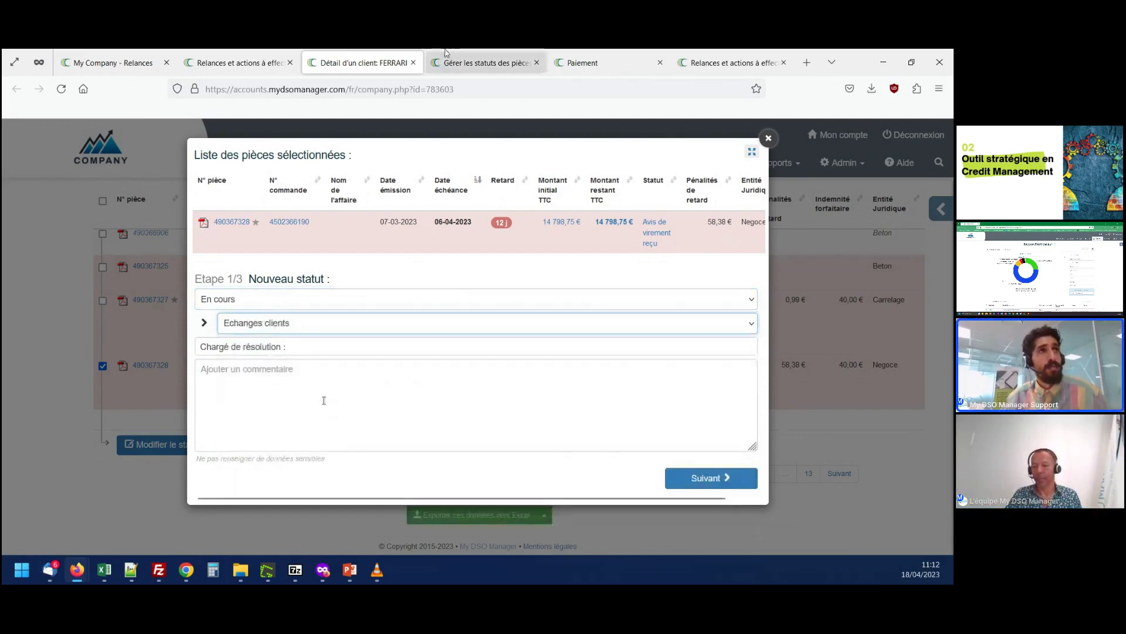
# Review the list of configured document statuses by type and return to the FERRARI invoice's status form.
pyautogui.click(484, 62)
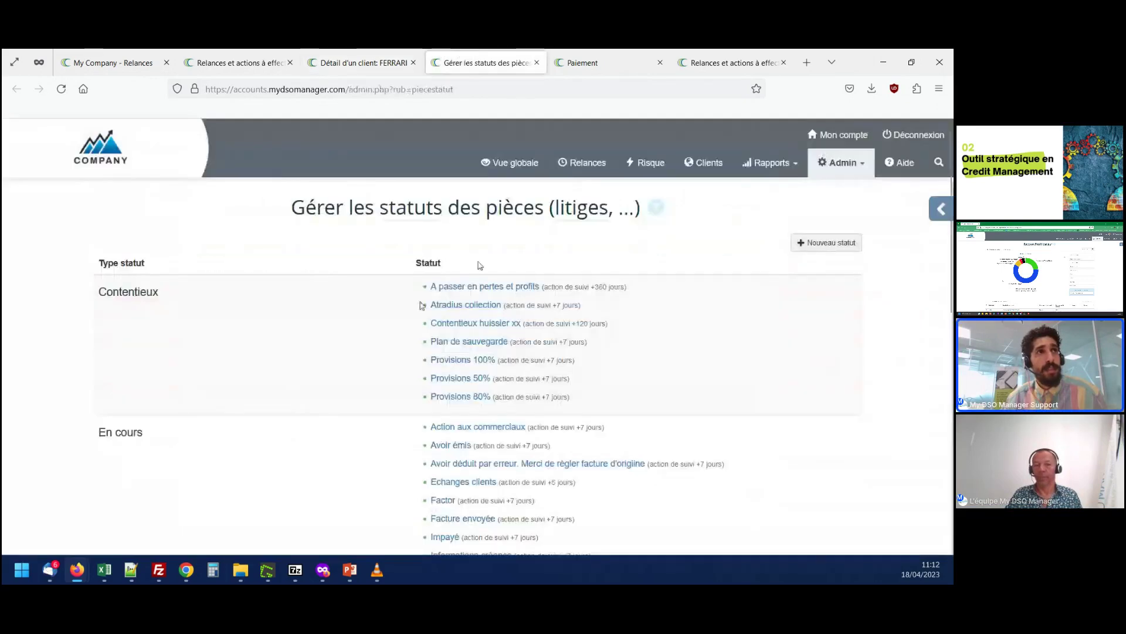
pyautogui.scroll(-3, 538, 409)
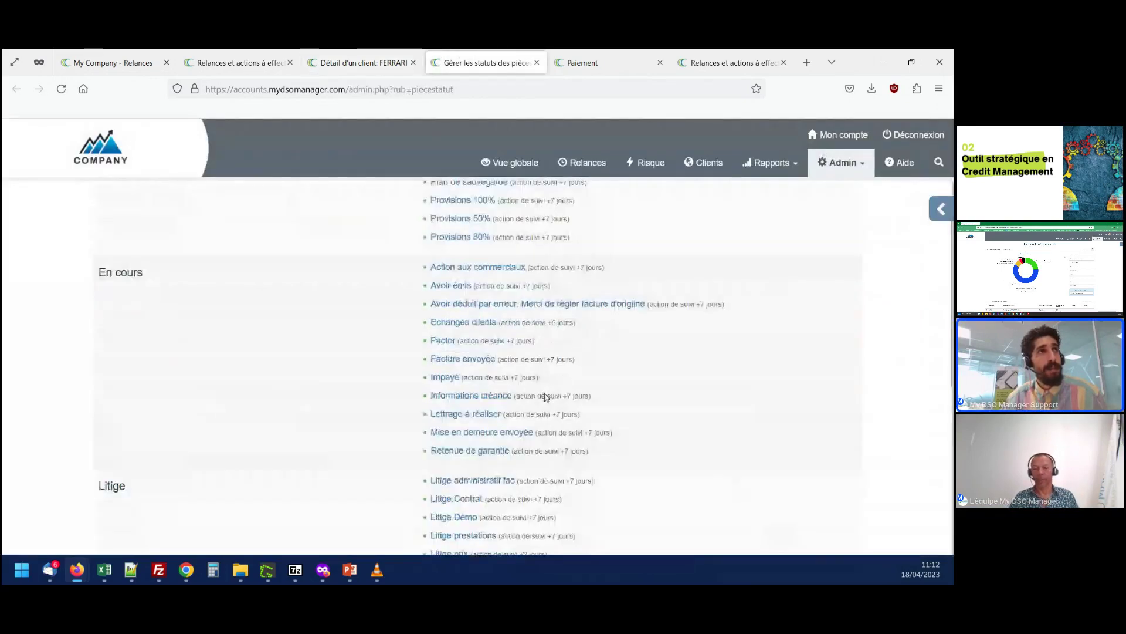
pyautogui.scroll(3, 543, 395)
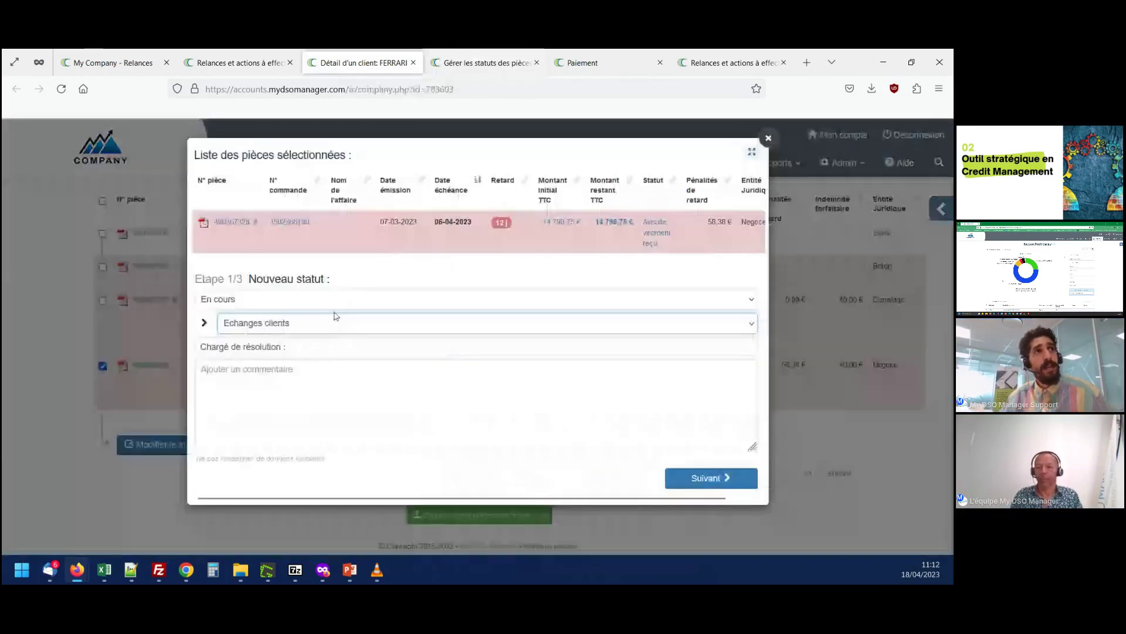
pyautogui.click(363, 63)
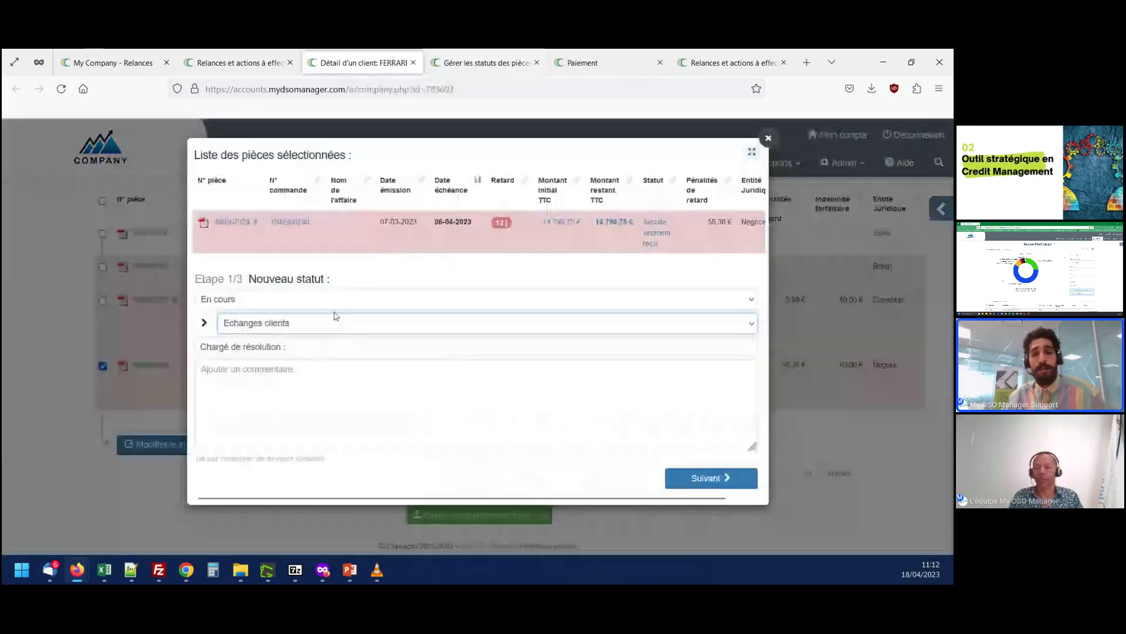
# Place the cursor in the comment field and close the invoice status form without saving.
pyautogui.click(334, 383)
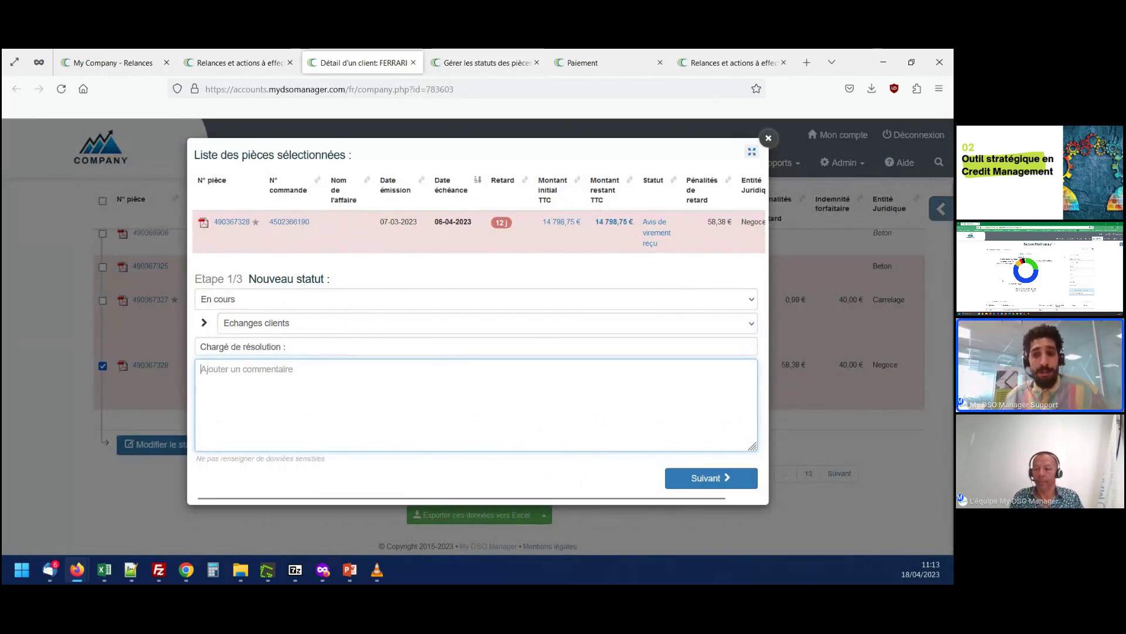
pyautogui.hotkey('alt', 'Tab')
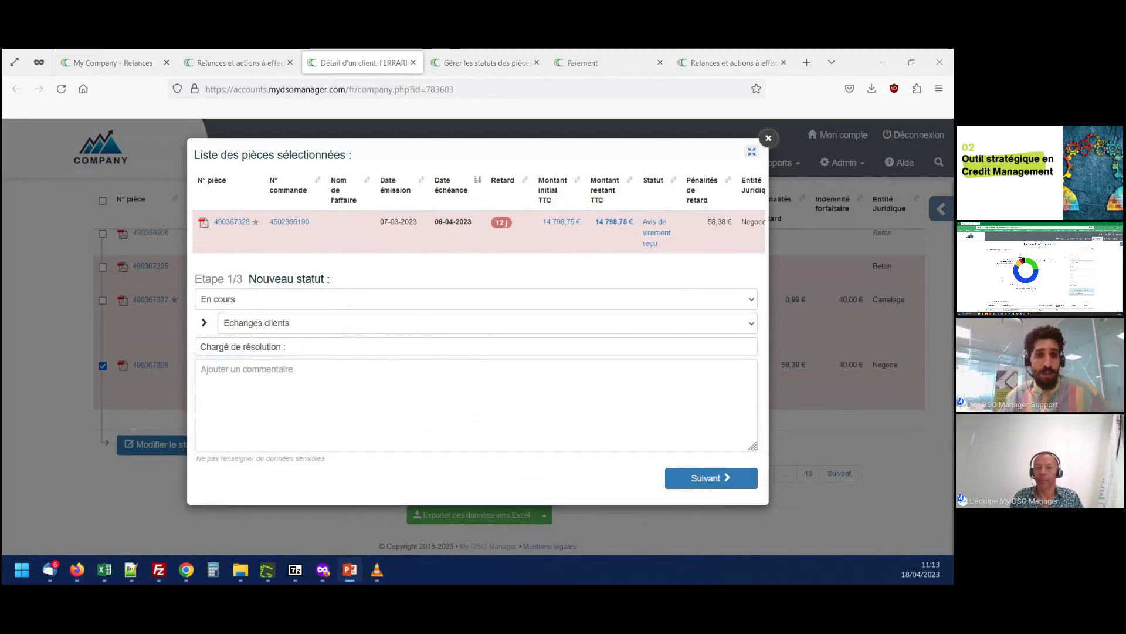
pyautogui.hotkey('alt', 'Tab')
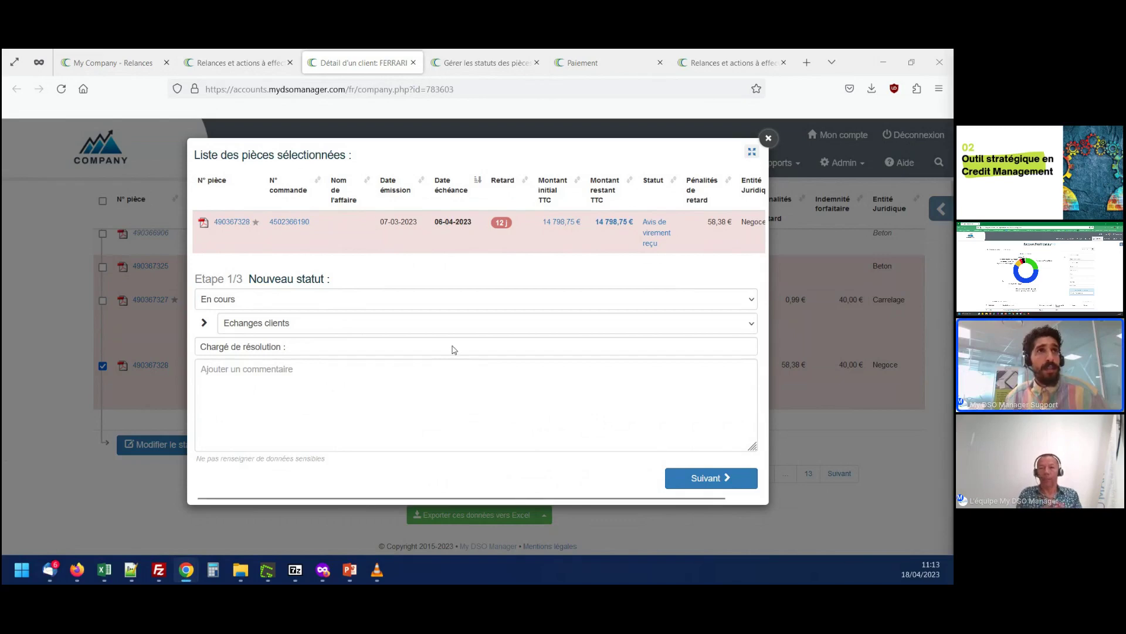
pyautogui.click(834, 326)
pyautogui.click(822, 350)
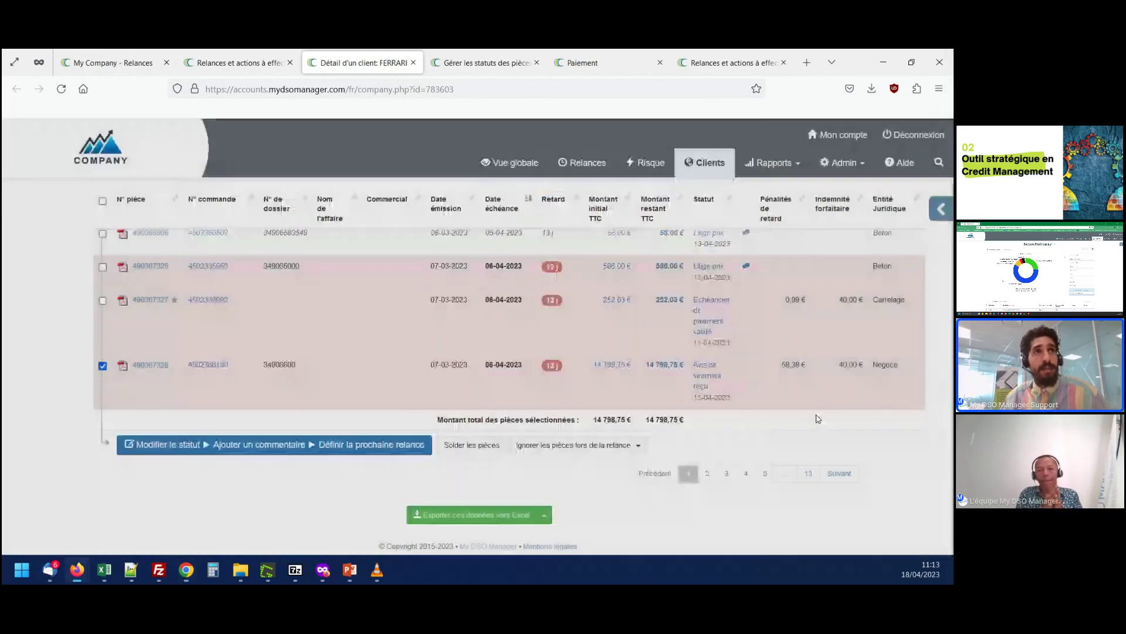
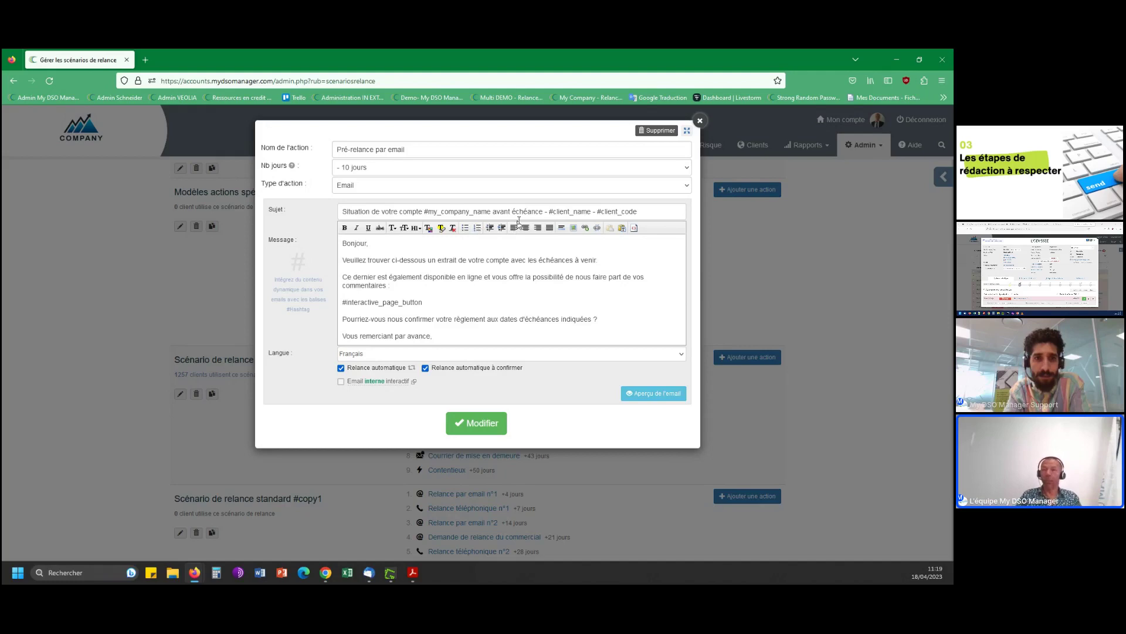
# Examine the pre-reminder email's subject with its #my_company_name, #client_name and #client_code tags, and read through the message body.
pyautogui.click(638, 211)
pyautogui.moveTo(639, 212); pyautogui.dragTo(340, 213)
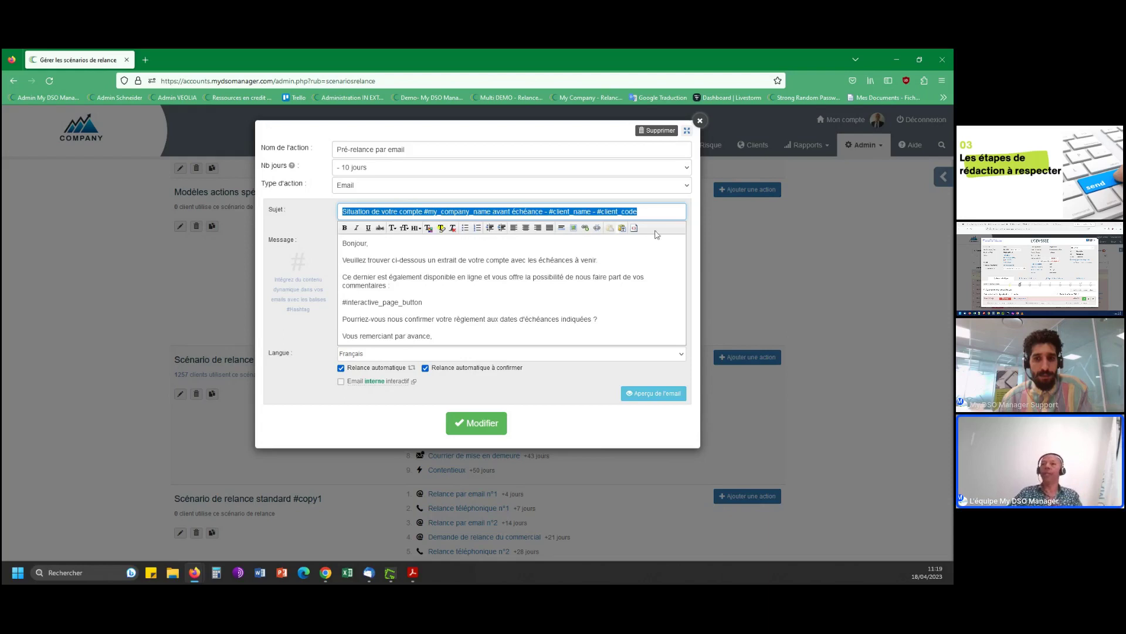
pyautogui.click(675, 215)
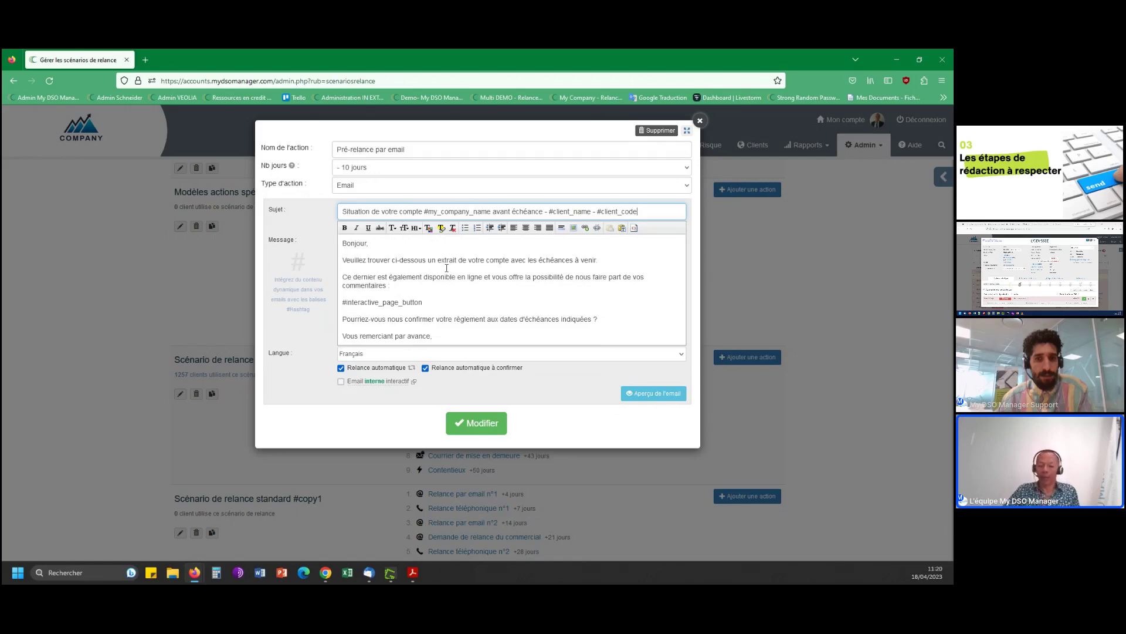
pyautogui.moveTo(345, 212); pyautogui.dragTo(611, 215)
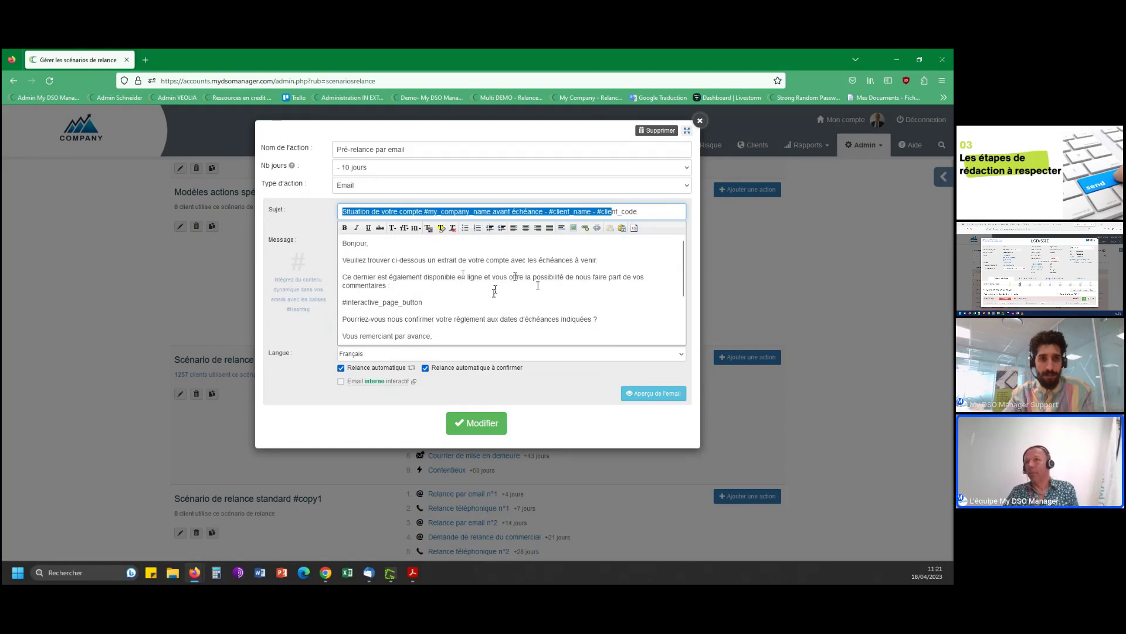
pyautogui.scroll(-1, 503, 291)
pyautogui.scroll(-3, 502, 291)
pyautogui.scroll(3, 502, 291)
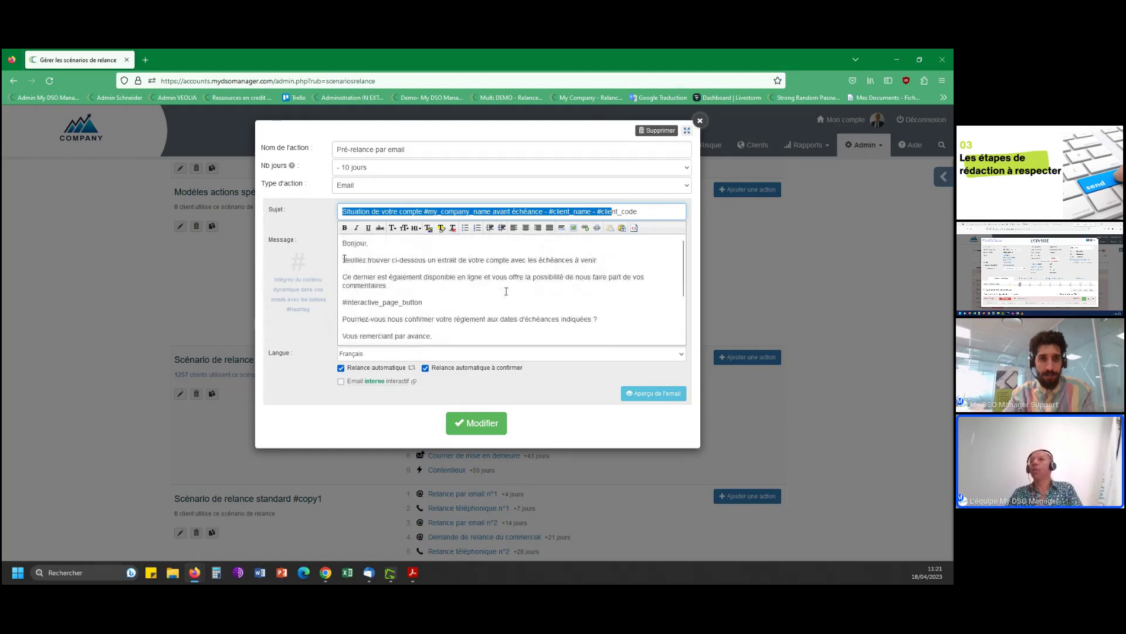
# Make the sentence "Veuillez trouver ci-dessous un extrait de votre compte avec les échéances à venir." bold and underlined, and check it in the email preview.
pyautogui.moveTo(342, 261); pyautogui.dragTo(525, 261)
pyautogui.moveTo(577, 260); pyautogui.dragTo(598, 261)
pyautogui.click(345, 229)
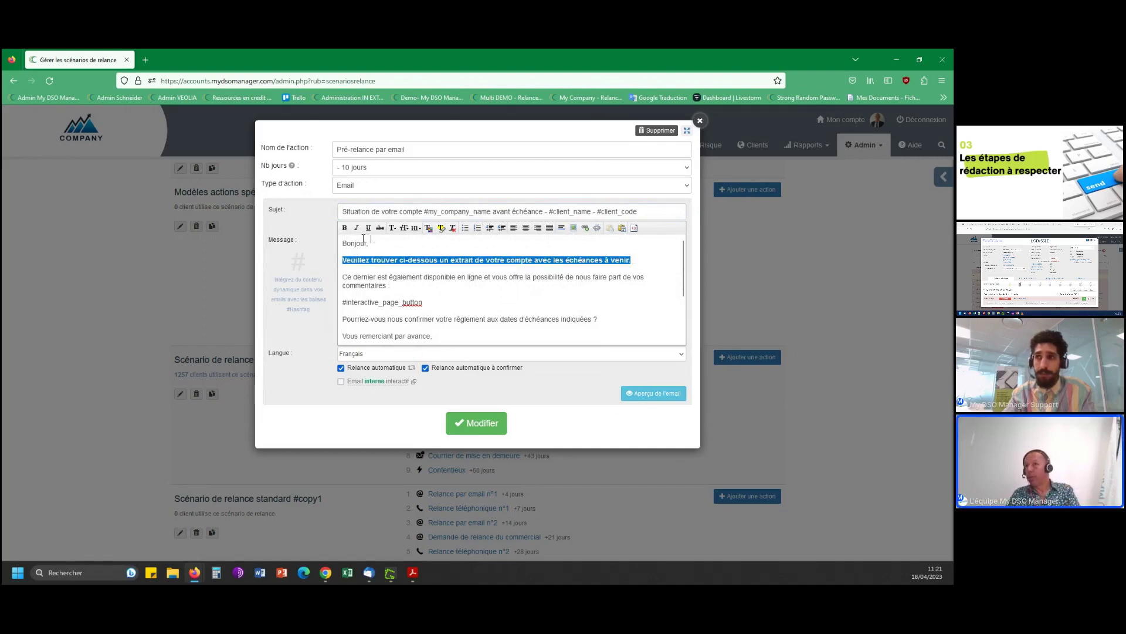
pyautogui.click(369, 230)
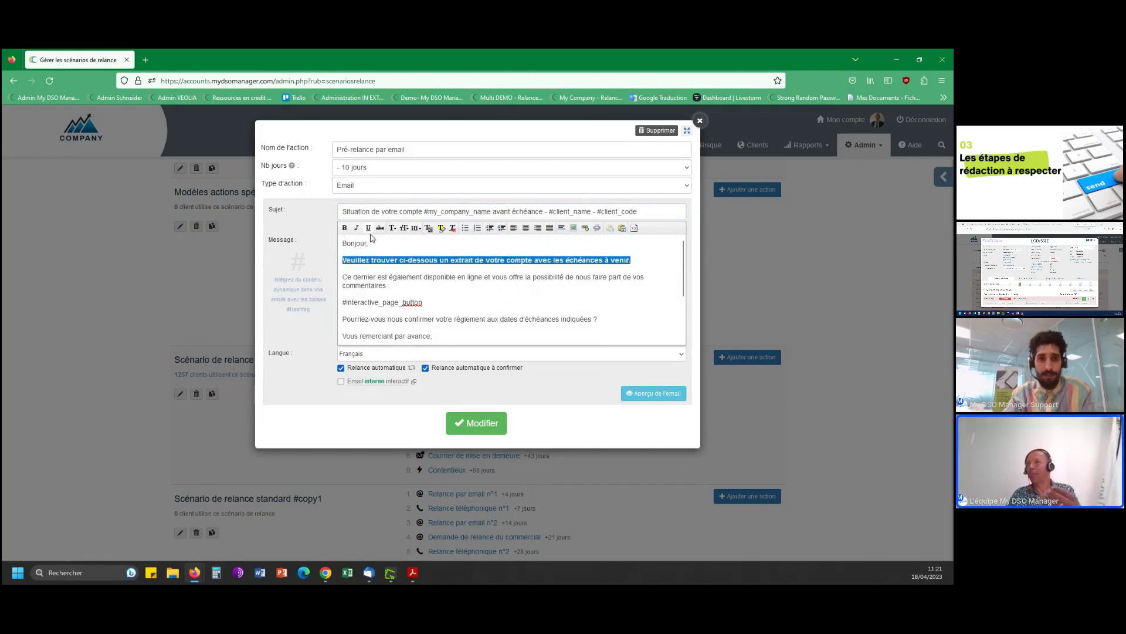
pyautogui.click(650, 396)
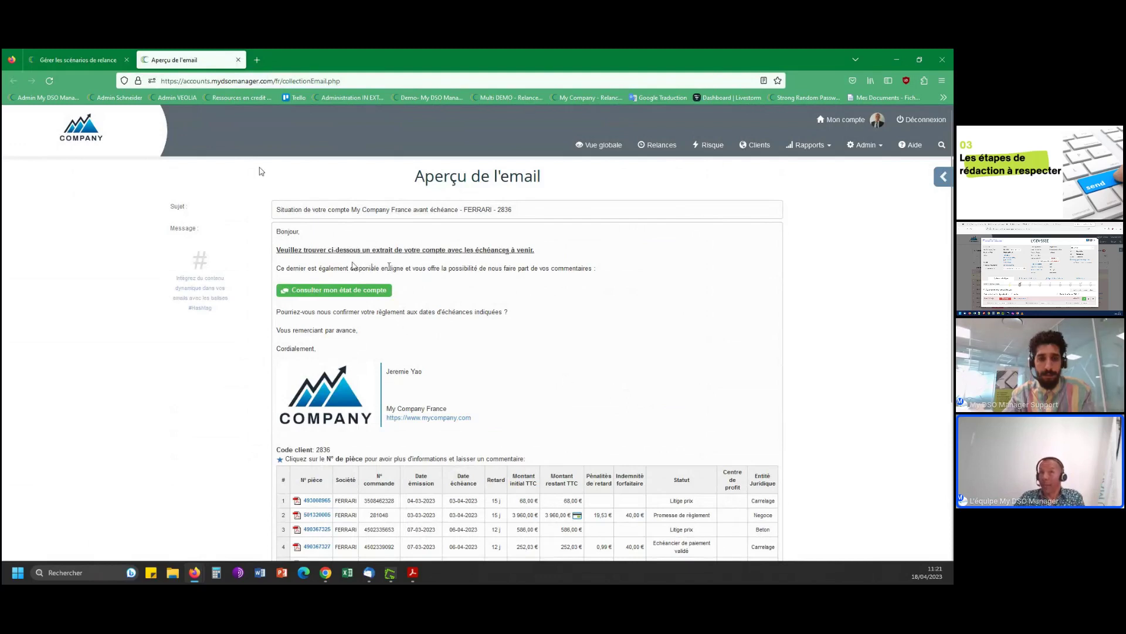
pyautogui.click(238, 60)
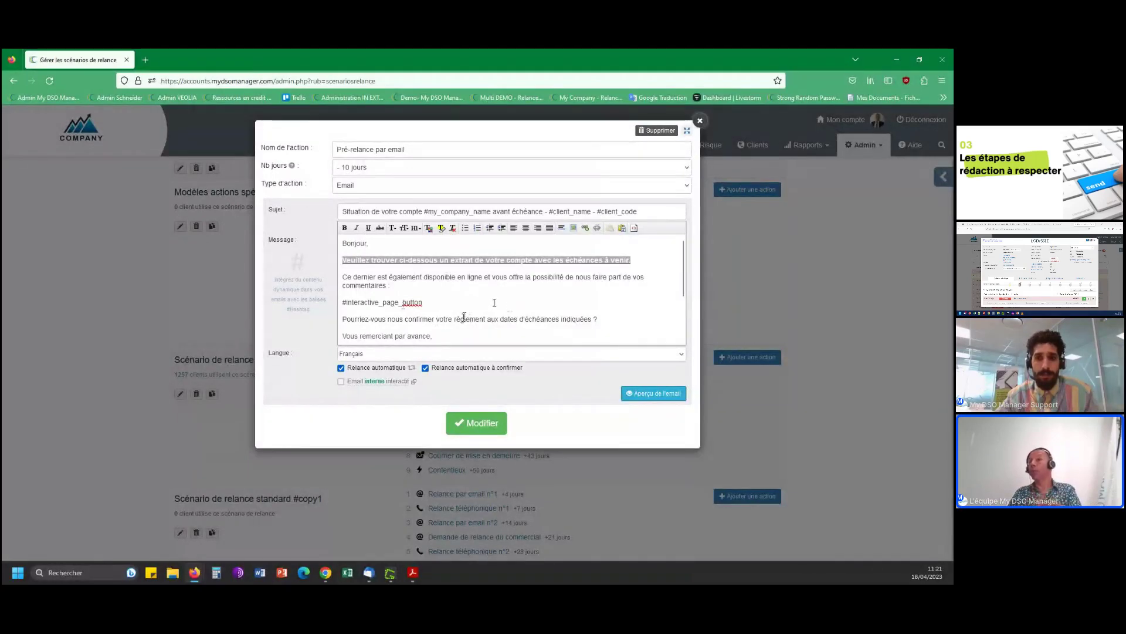
# Preview the pre-reminder email and examine its message, signature and monthly invoice table with the outstanding totals.
pyautogui.scroll(-3, 469, 308)
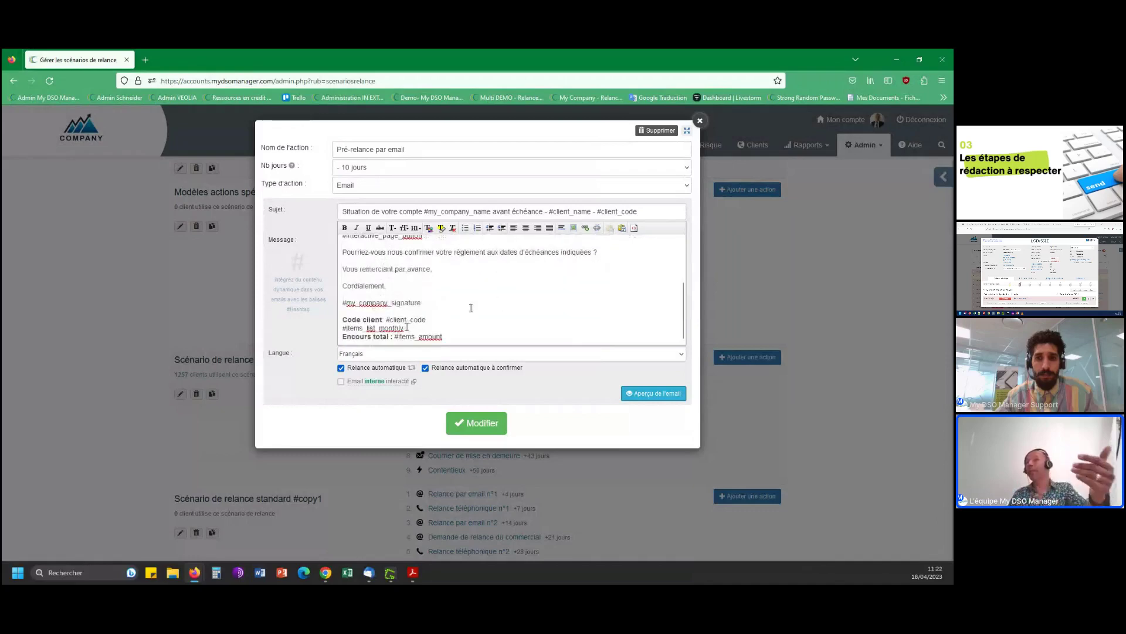
pyautogui.click(649, 392)
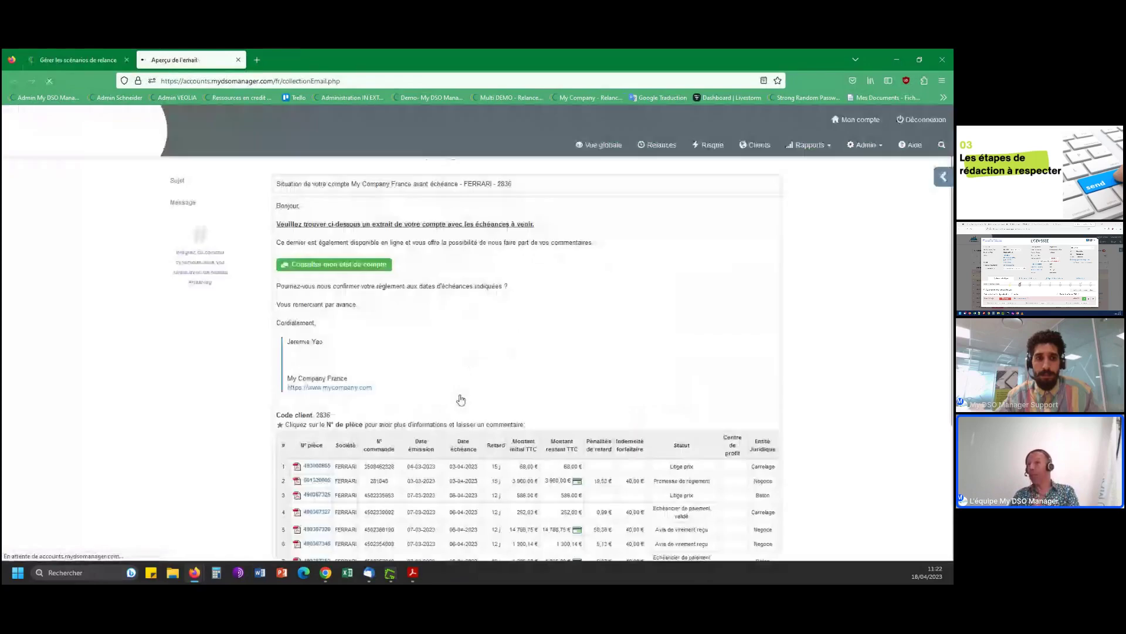
pyautogui.scroll(-5, 460, 411)
pyautogui.scroll(5, 412, 448)
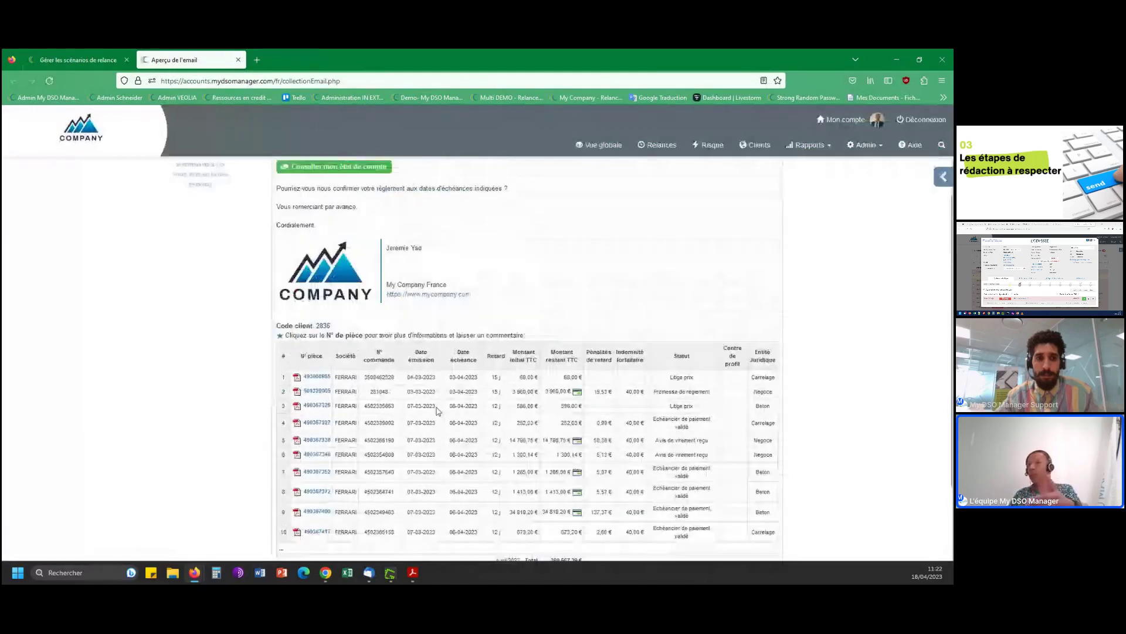
pyautogui.scroll(-3, 379, 411)
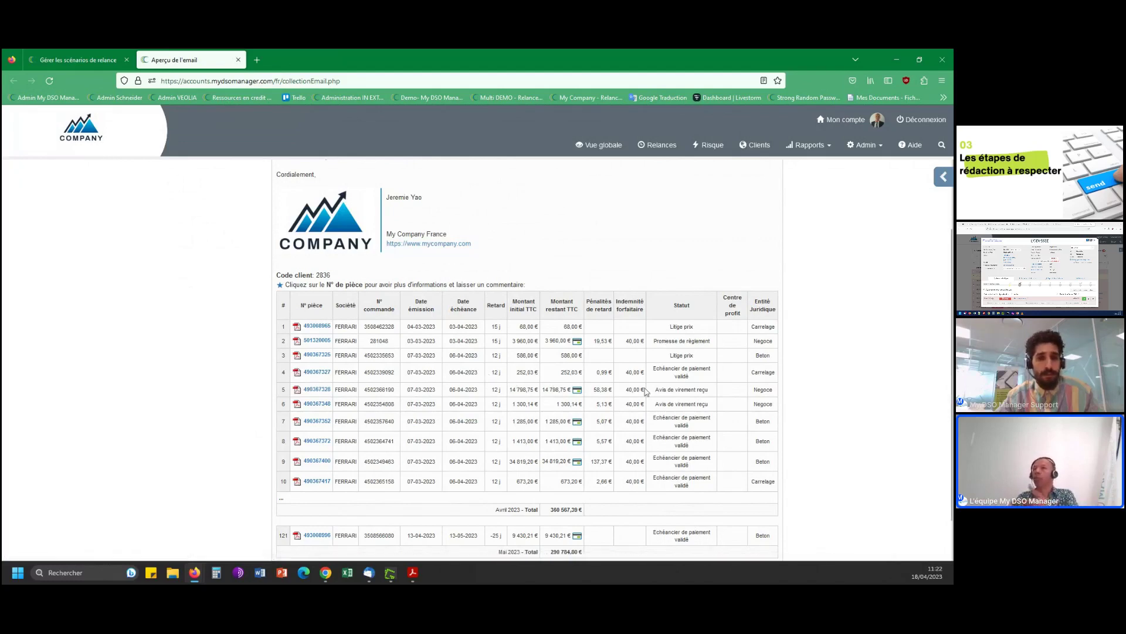
pyautogui.scroll(1, 587, 401)
pyautogui.scroll(5, 587, 400)
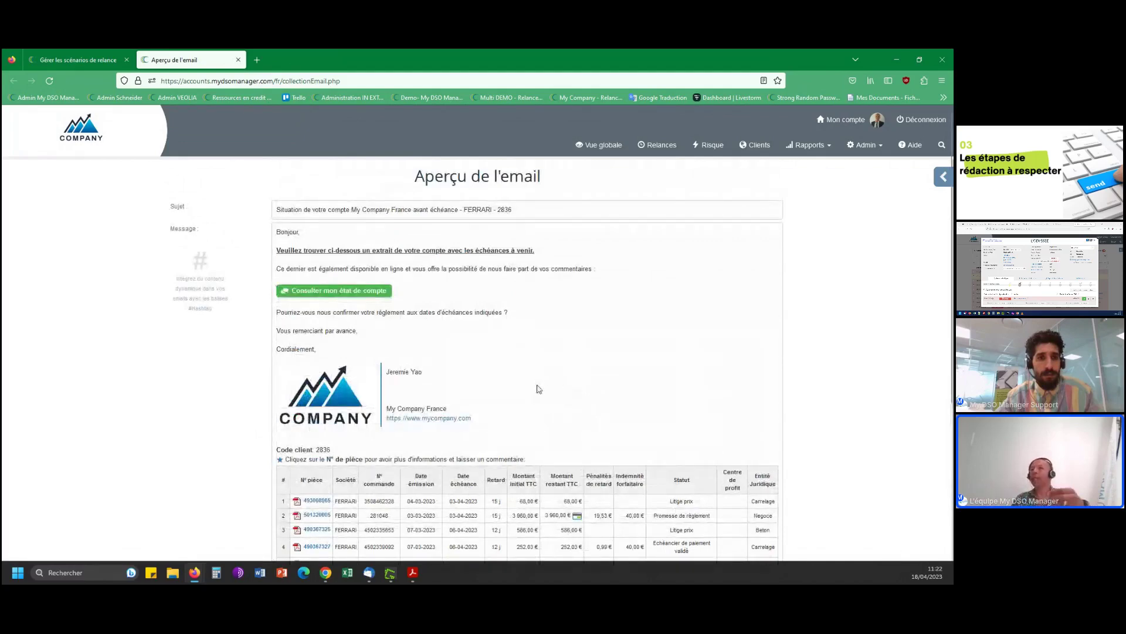
pyautogui.scroll(-3, 539, 389)
pyautogui.scroll(-2, 539, 392)
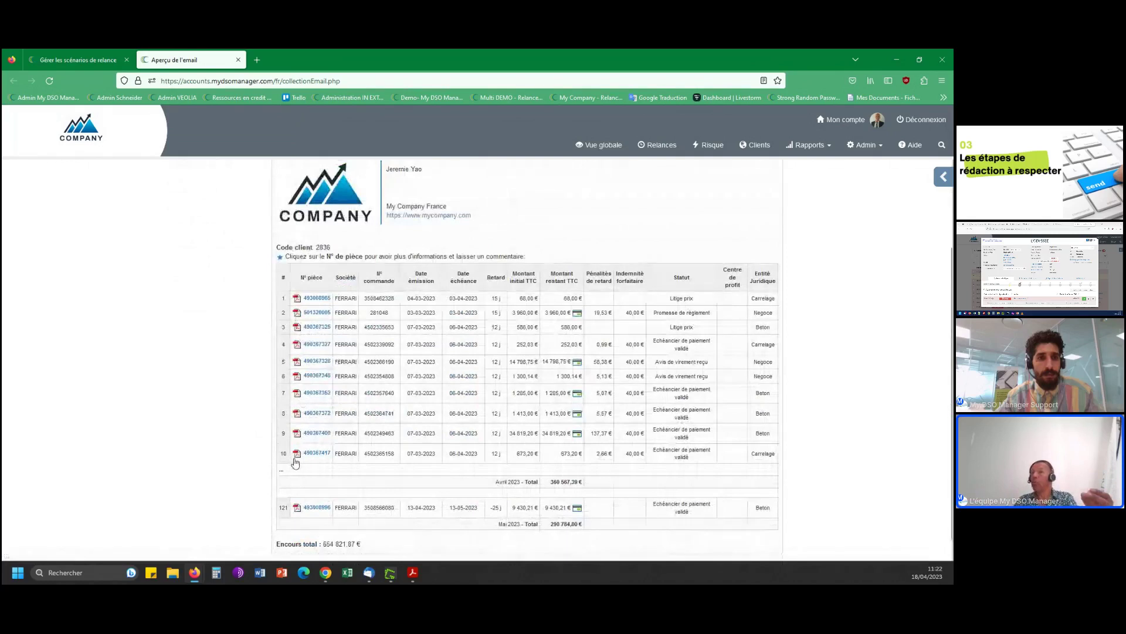
# Open the PDF of an invoice listed in the email preview, look through it and close it.
pyautogui.click(297, 435)
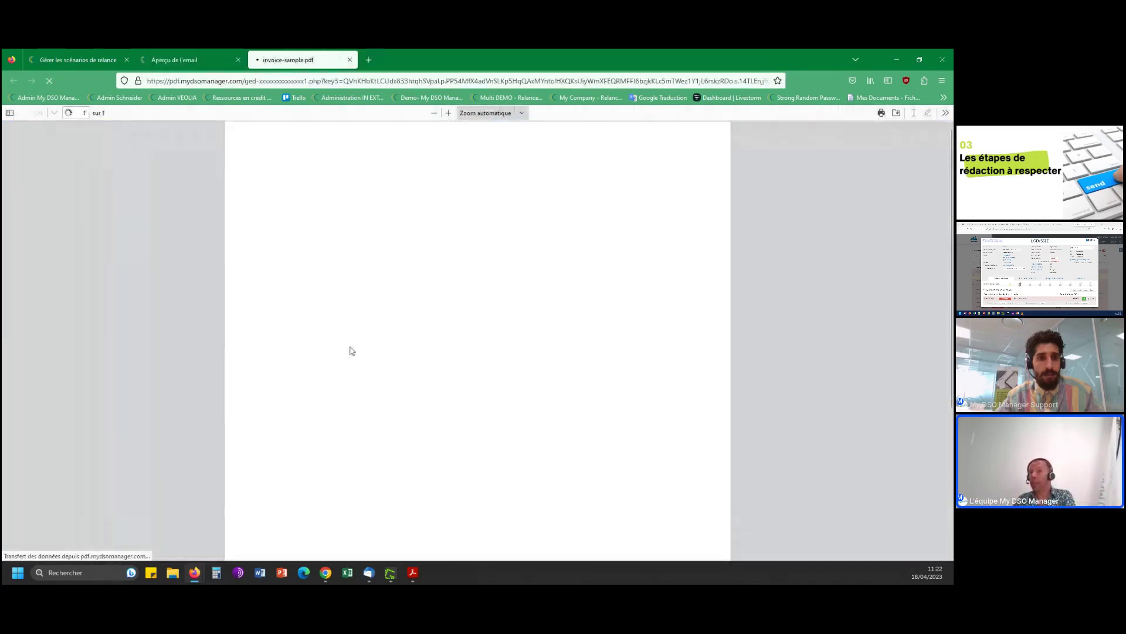
pyautogui.scroll(-3, 361, 427)
pyautogui.scroll(3, 359, 427)
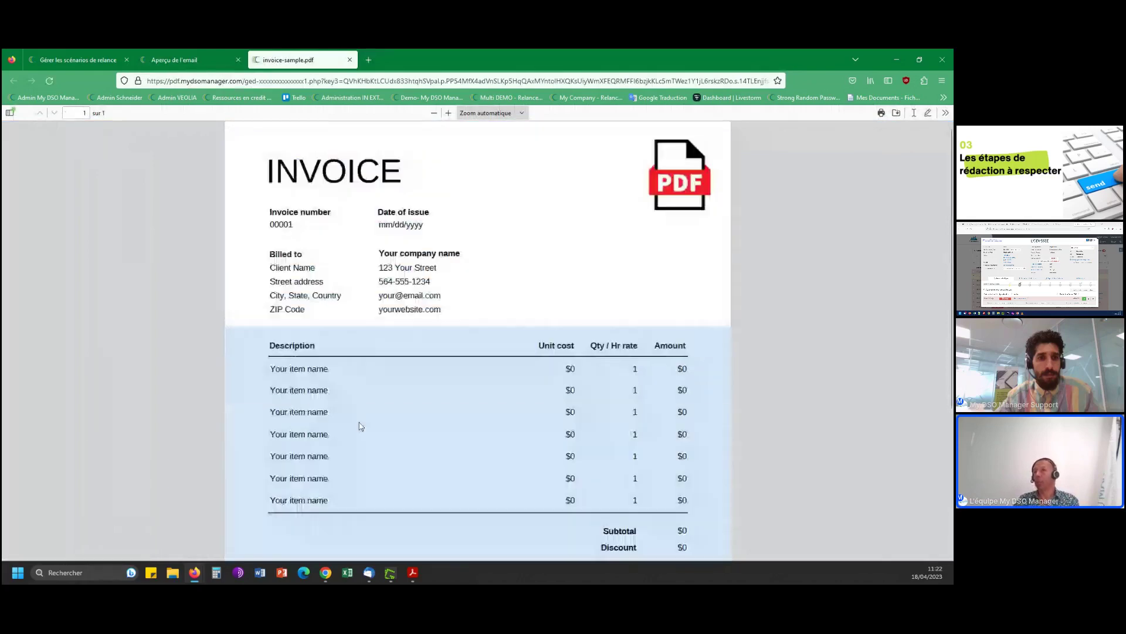
pyautogui.click(350, 60)
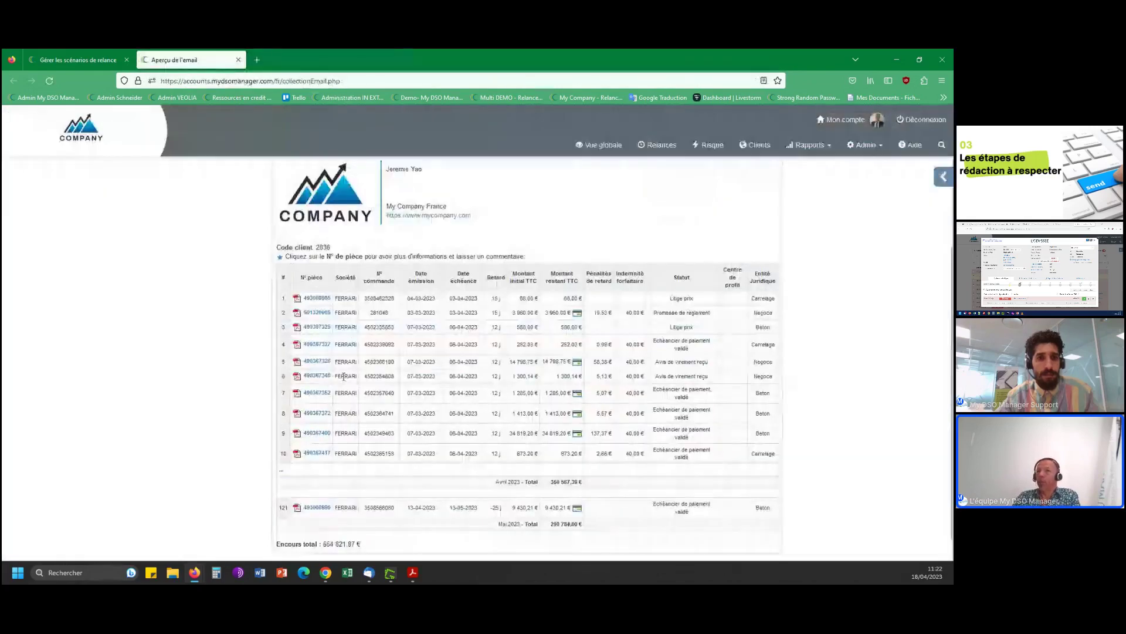
# Review the previewed email's text, invoice links and card payment icons, and close the preview.
pyautogui.scroll(3, 371, 251)
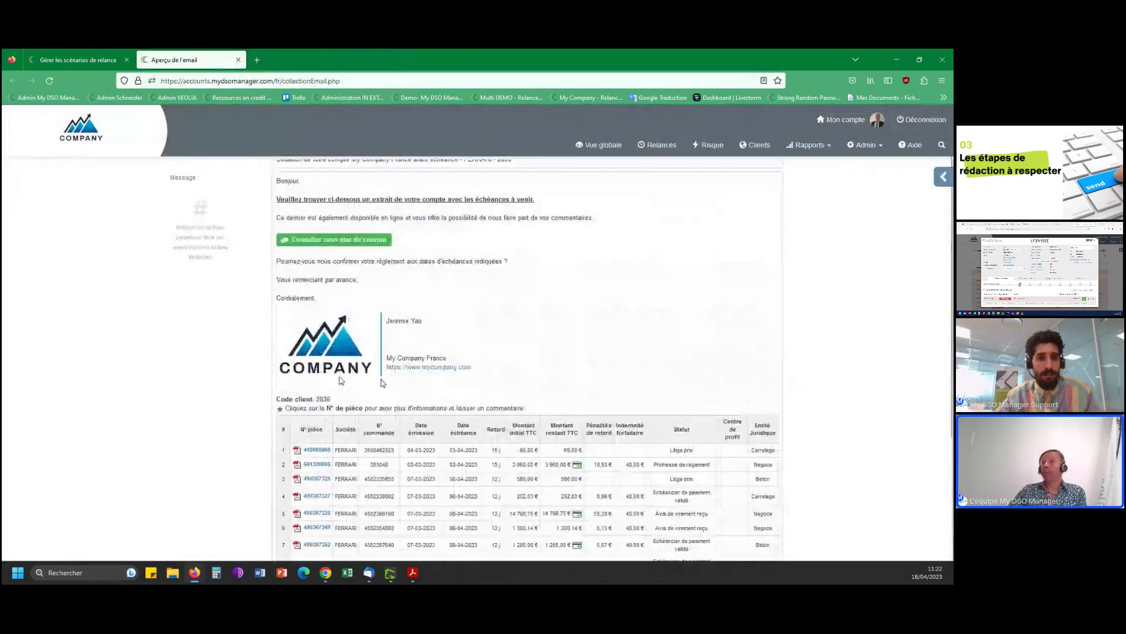
pyautogui.scroll(1, 399, 381)
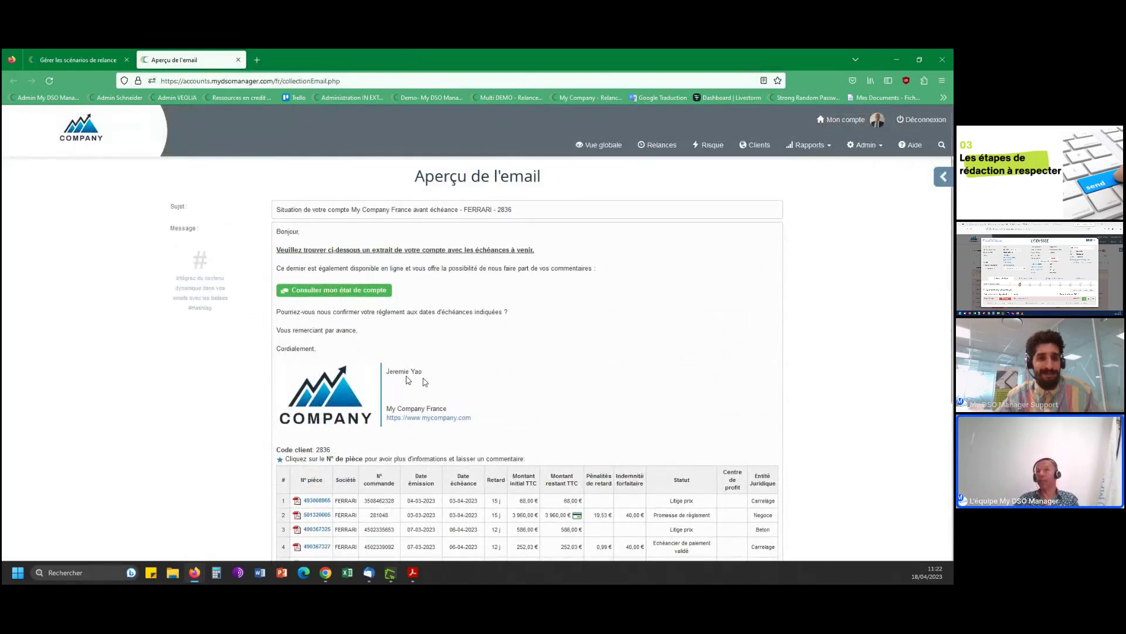
pyautogui.scroll(-1, 425, 385)
pyautogui.scroll(-1, 434, 394)
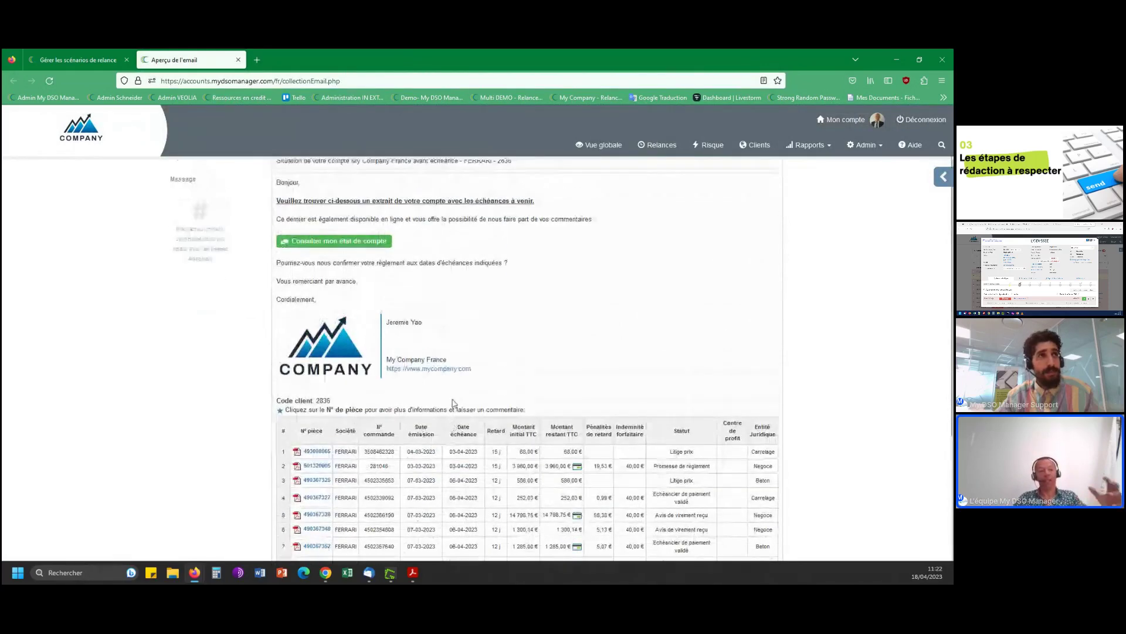
pyautogui.scroll(1, 452, 406)
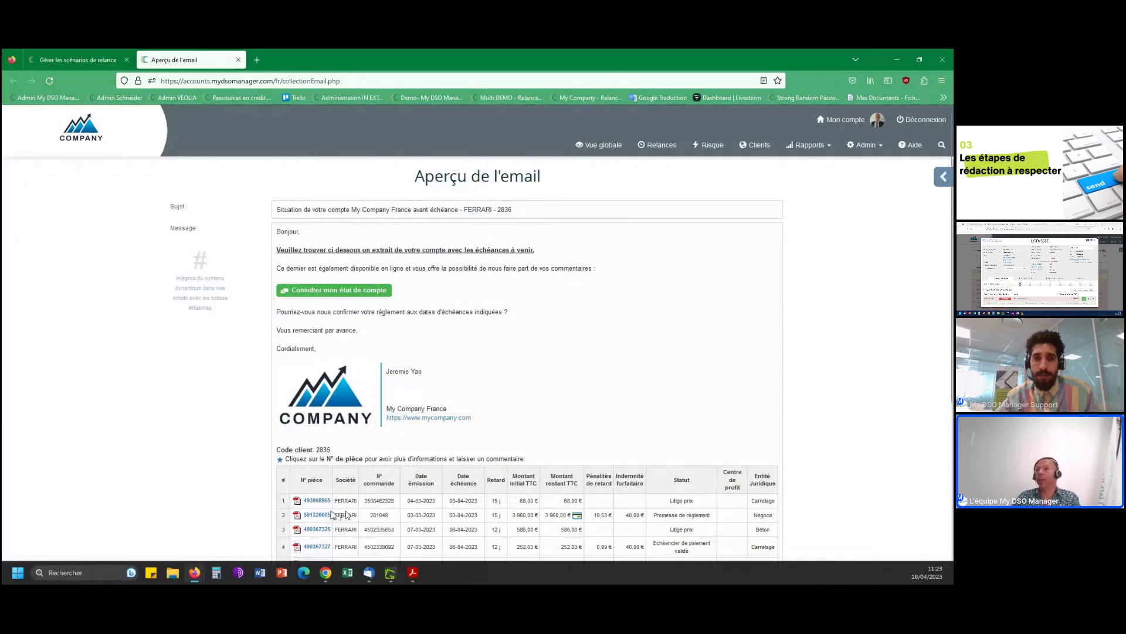
pyautogui.scroll(-1, 348, 511)
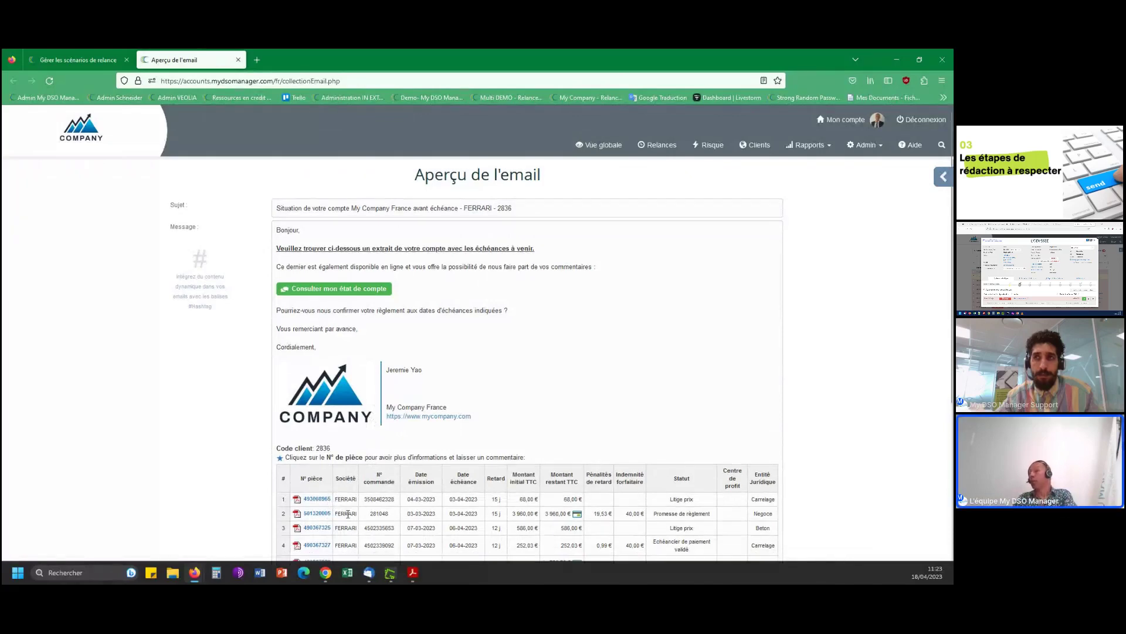
pyautogui.scroll(-1, 348, 513)
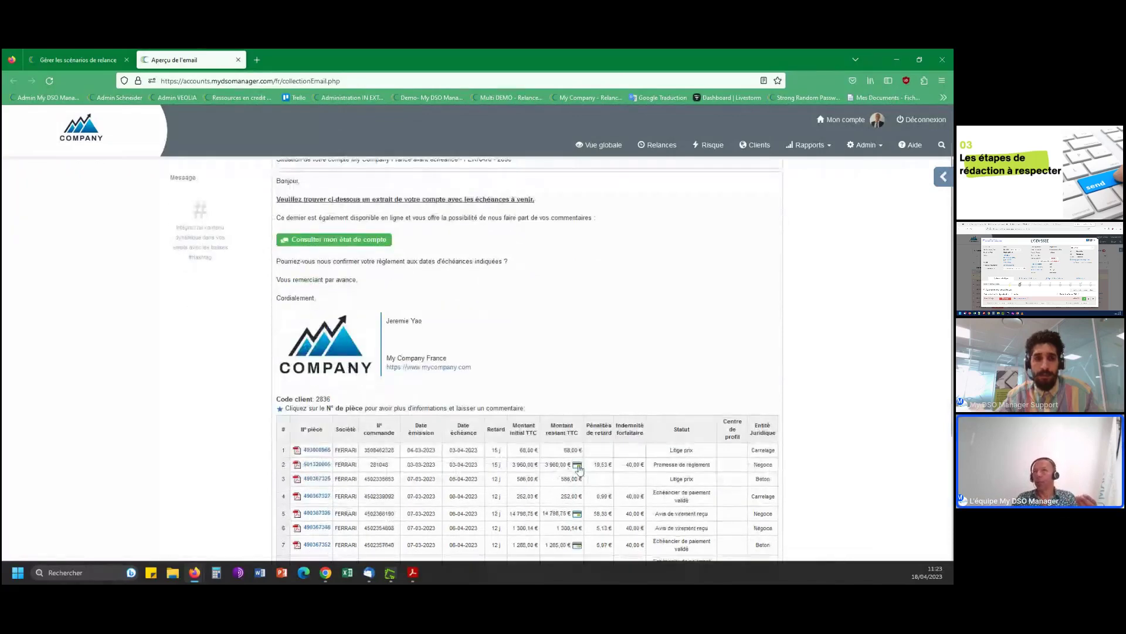
pyautogui.click(237, 59)
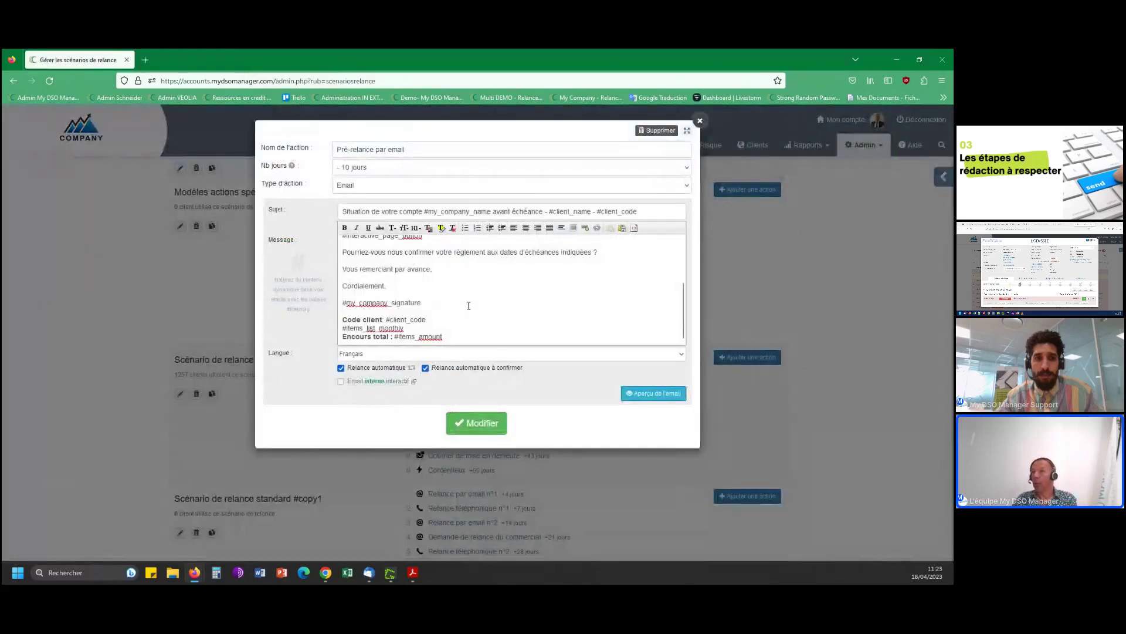
# Select the #interactive_page_button tag in the pre-reminder message body.
pyautogui.scroll(1, 468, 305)
pyautogui.scroll(1, 469, 305)
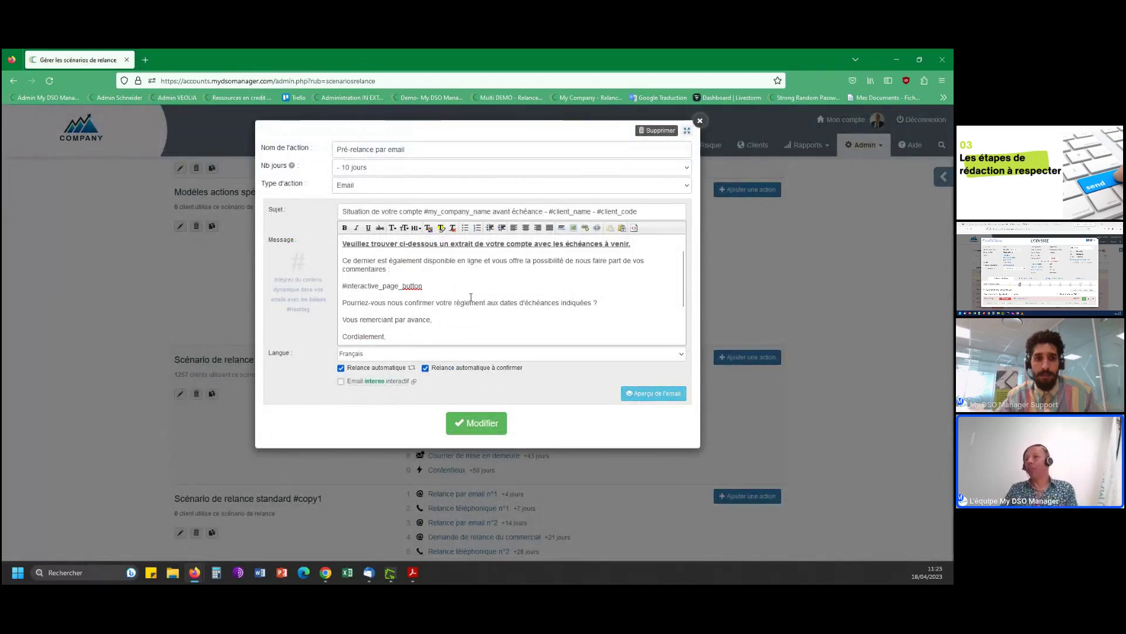
pyautogui.moveTo(426, 289); pyautogui.dragTo(371, 288)
pyautogui.click(345, 290)
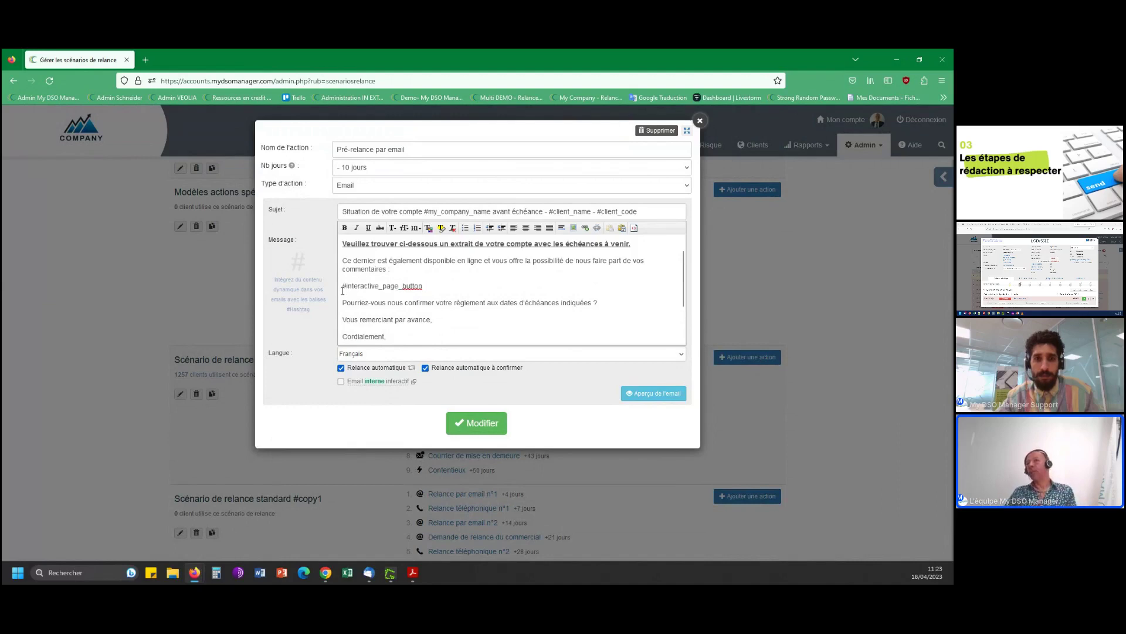
pyautogui.tripleClick(342, 289)
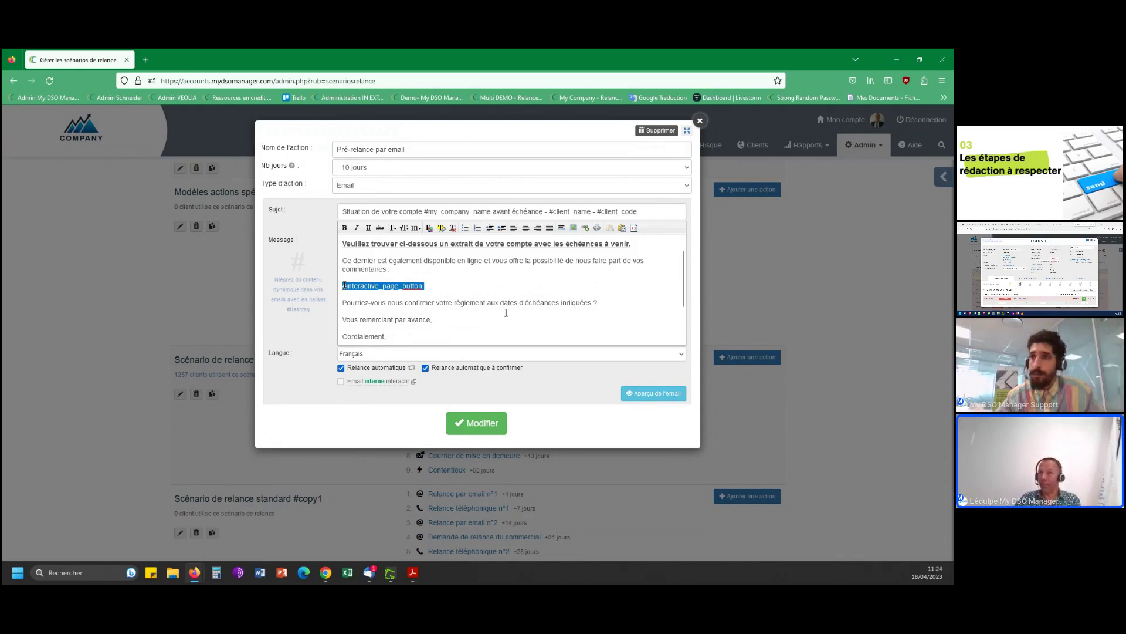
# Open FERRARI's online account statement from the email preview and expand, then collapse, the My Company France contact details.
pyautogui.click(632, 396)
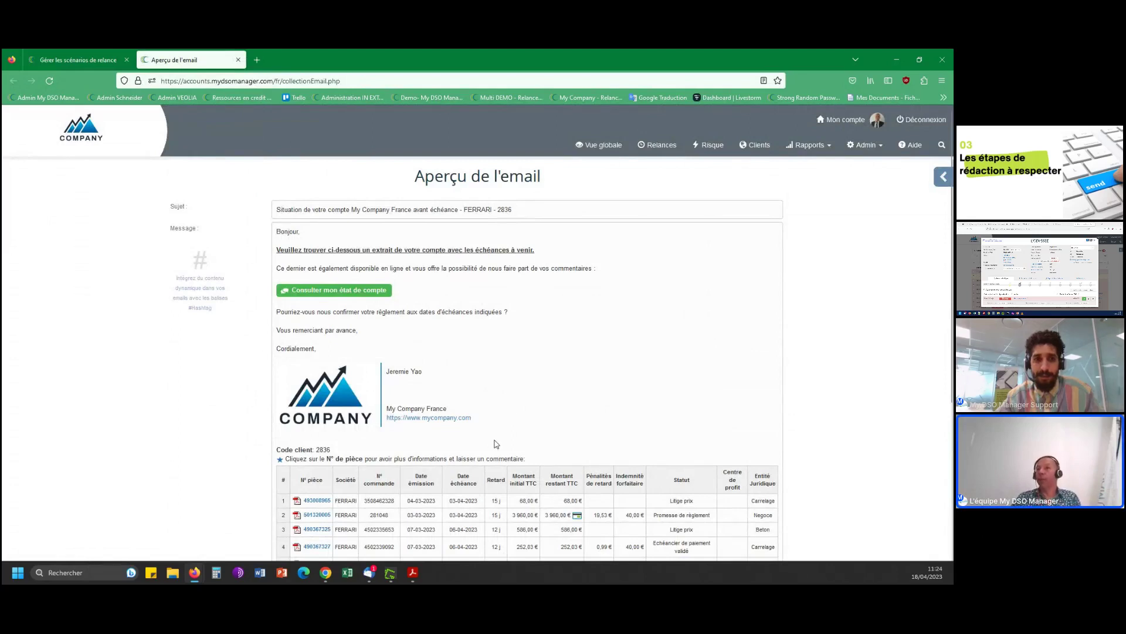
pyautogui.click(341, 296)
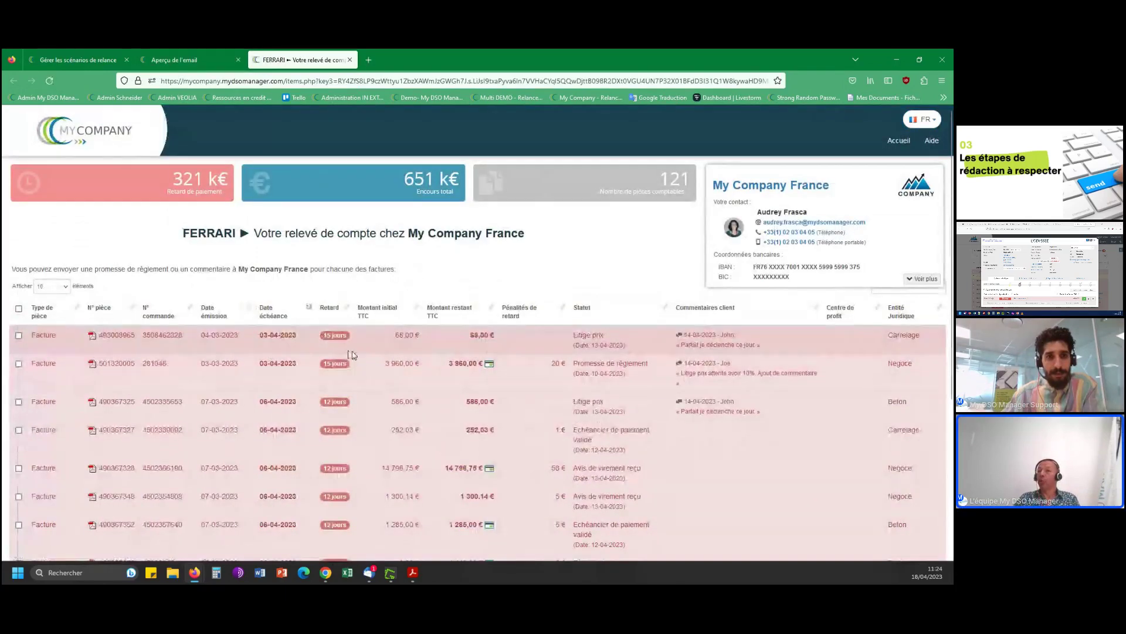
pyautogui.scroll(-5, 352, 354)
pyautogui.scroll(5, 374, 343)
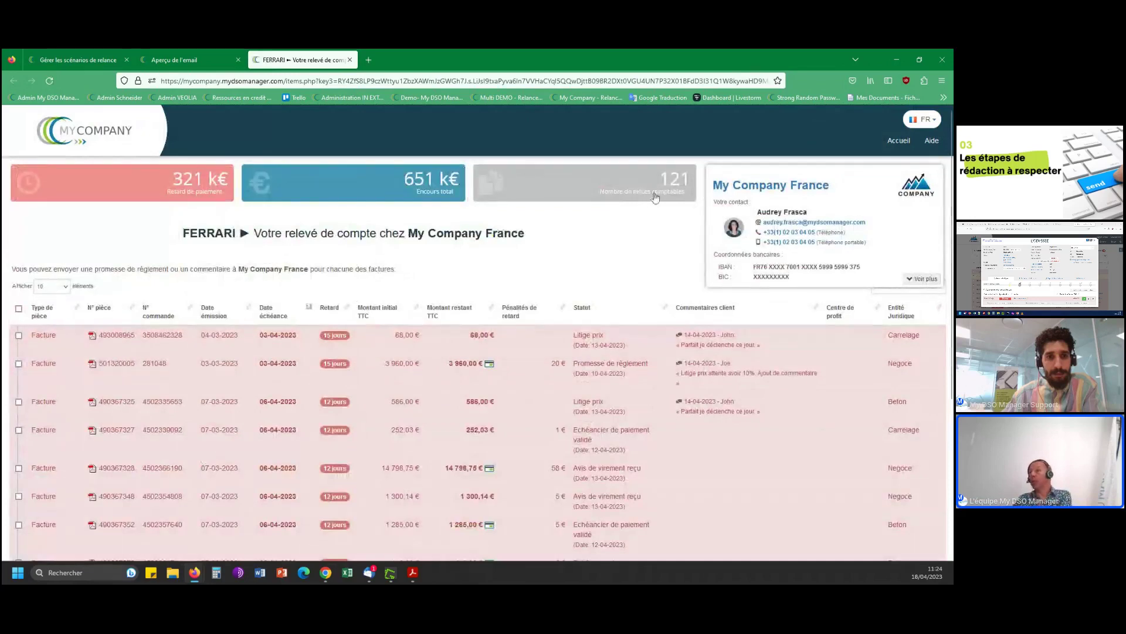
pyautogui.click(922, 279)
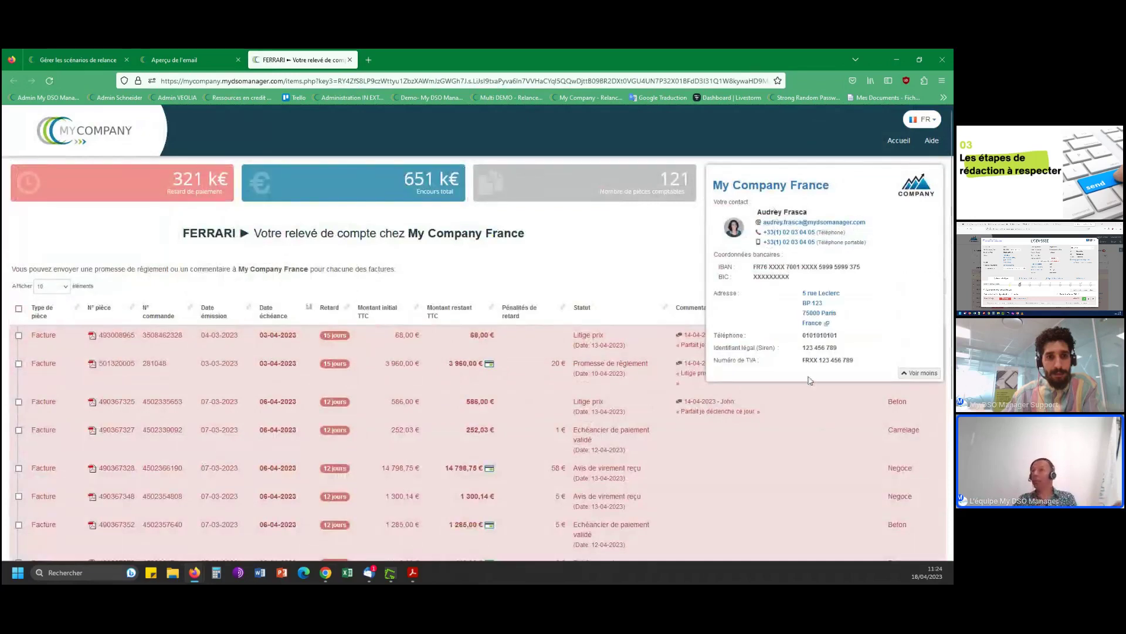
pyautogui.click(912, 374)
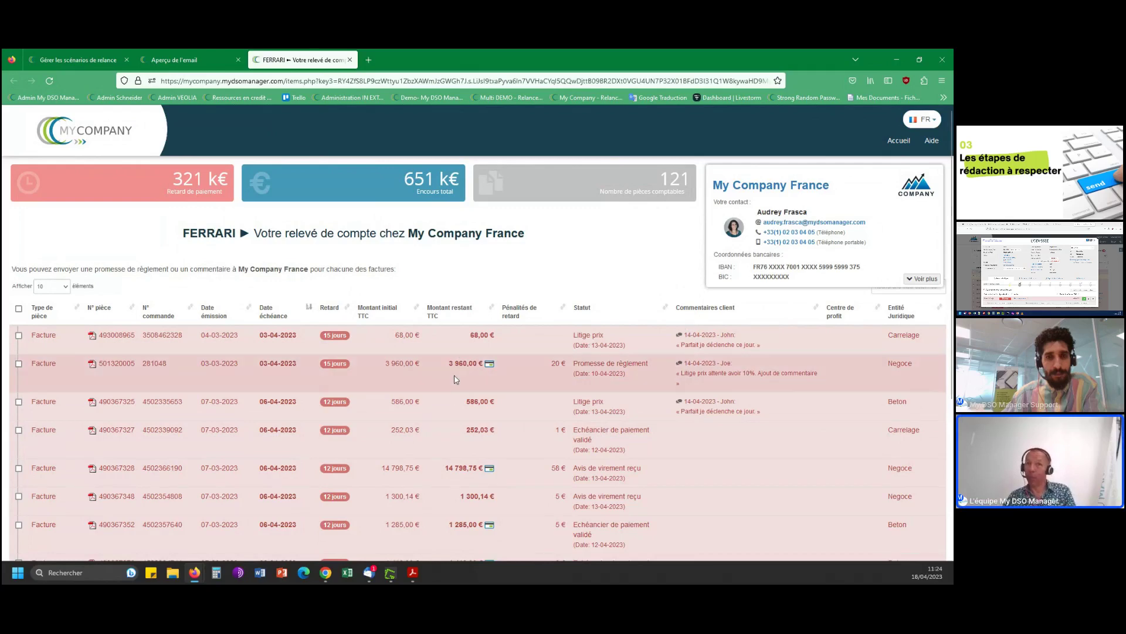
# Tick two invoices on the online statement, view the comment form for them, and close it unsent along with the statement.
pyautogui.scroll(-4, 456, 379)
pyautogui.click(18, 291)
pyautogui.click(18, 329)
pyautogui.click(113, 480)
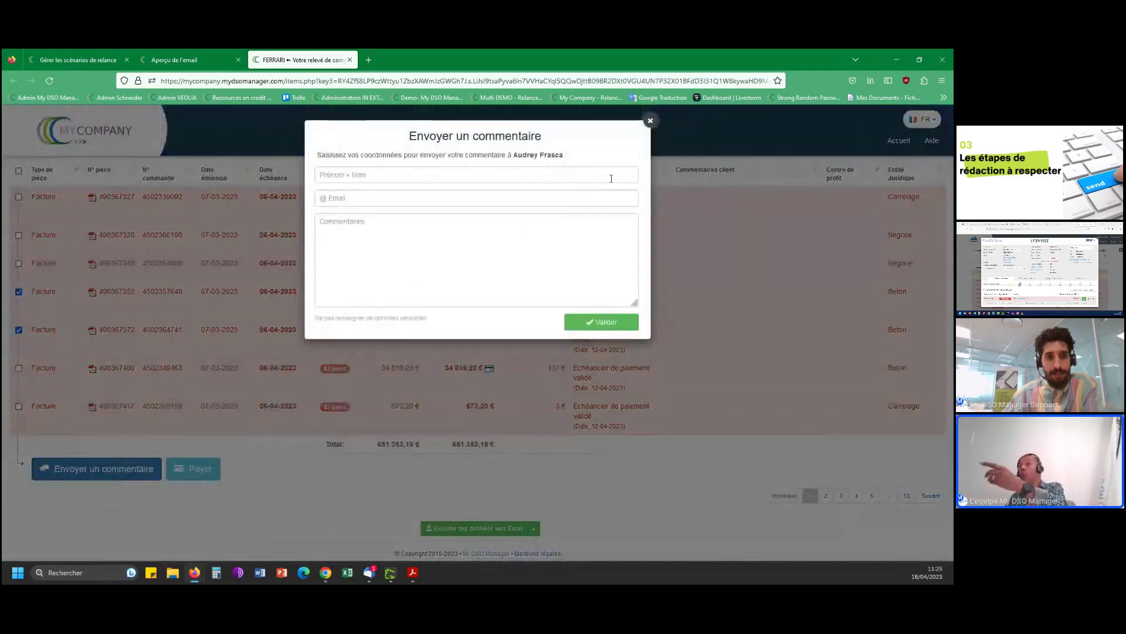
pyautogui.click(650, 121)
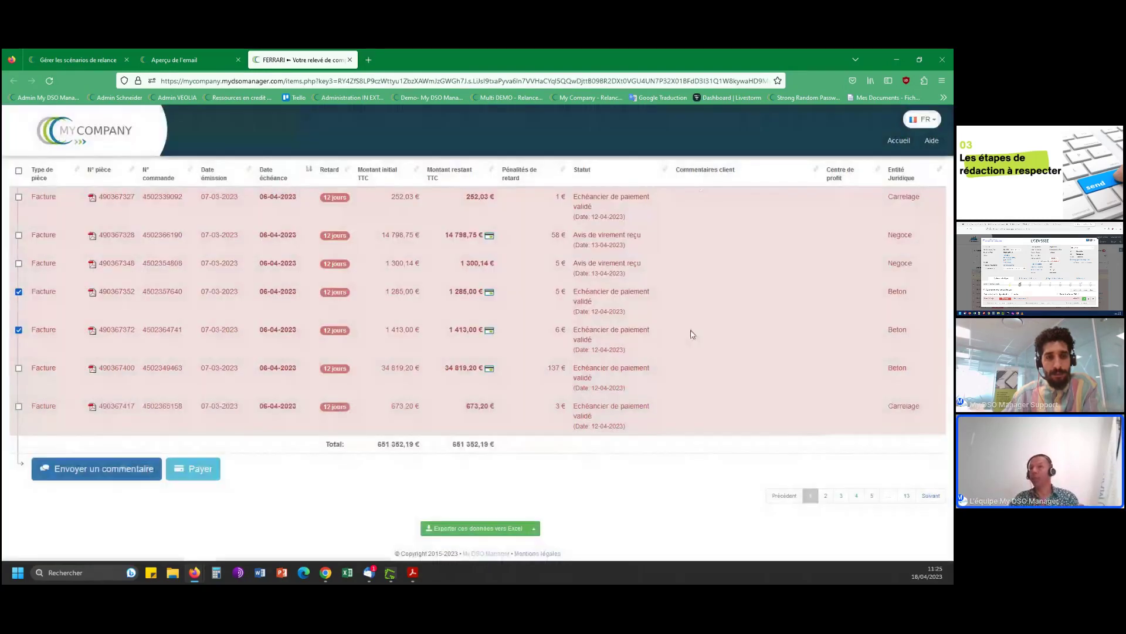
pyautogui.scroll(3, 376, 518)
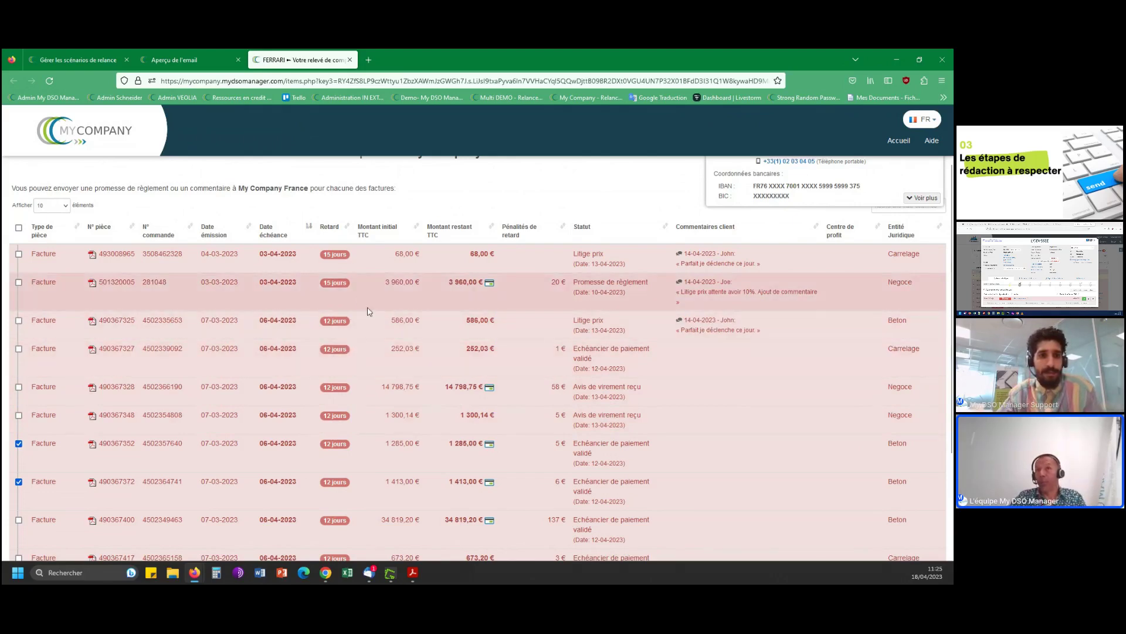
pyautogui.click(350, 60)
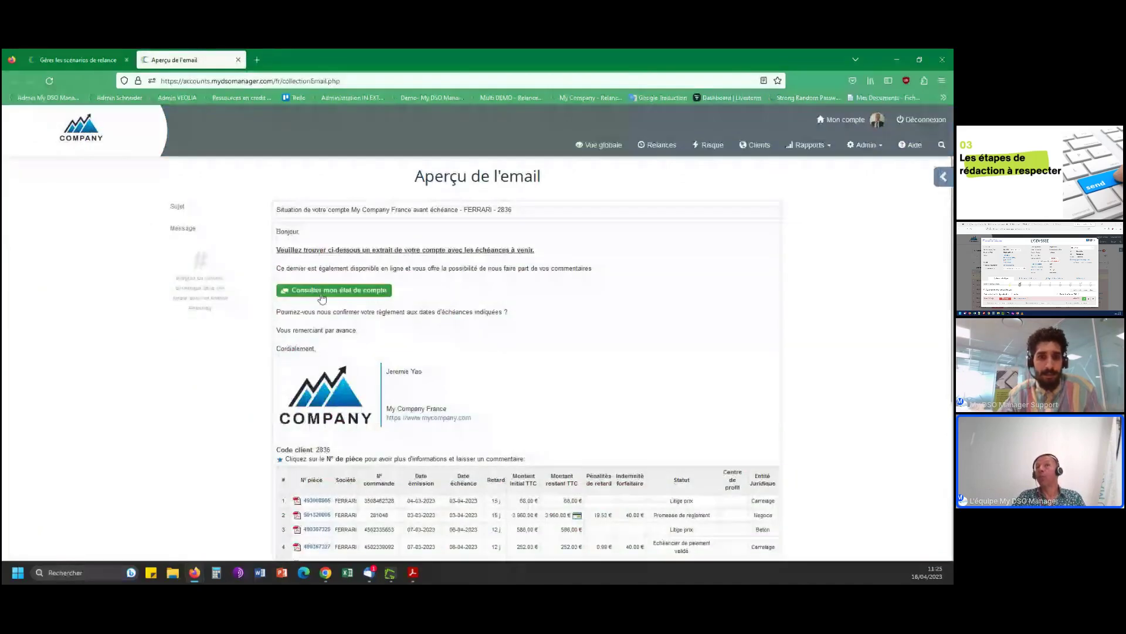
# Compare the email preview with the template's message body, including its signature, #client_code, #items_list_monthly and #items_amount tags.
pyautogui.scroll(-3, 321, 298)
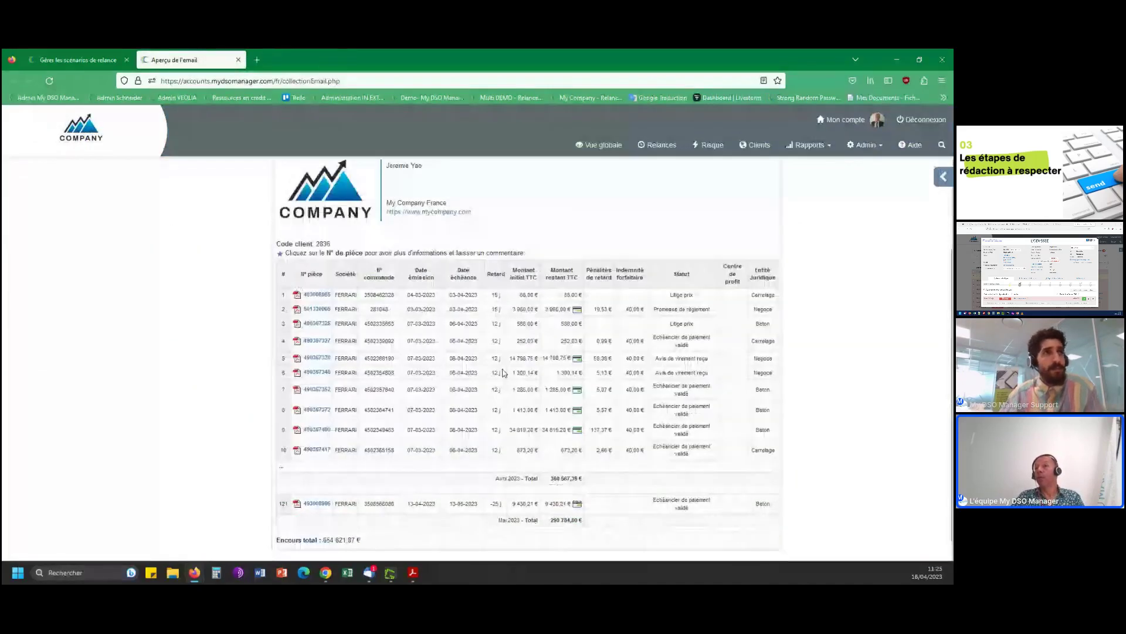
pyautogui.scroll(3, 503, 372)
pyautogui.click(105, 61)
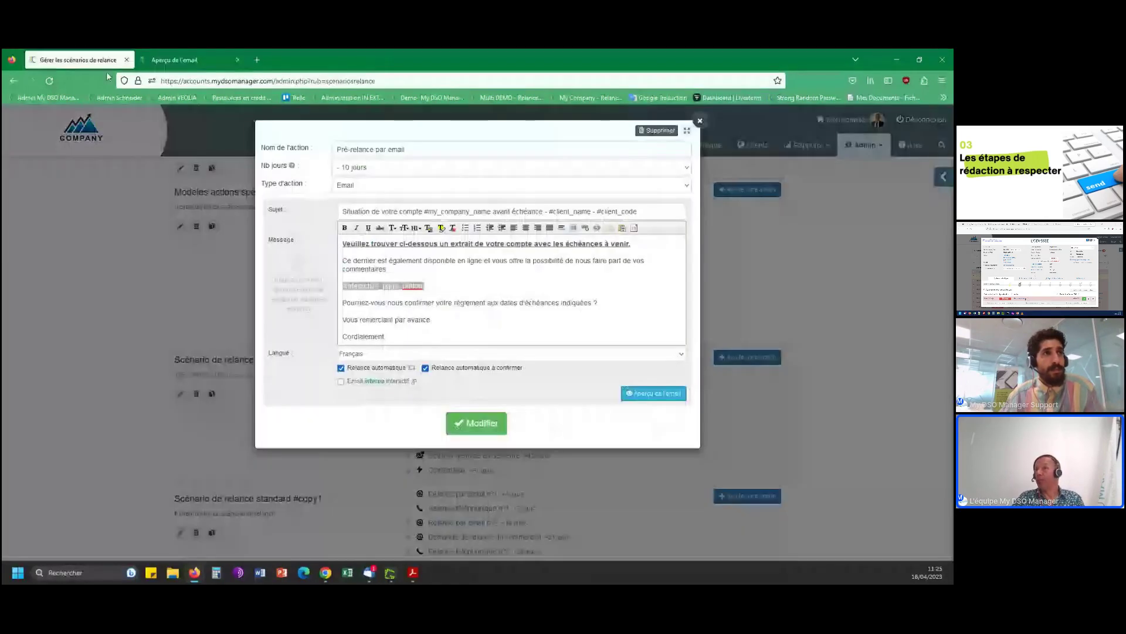
pyautogui.scroll(1, 468, 284)
pyautogui.scroll(-3, 472, 286)
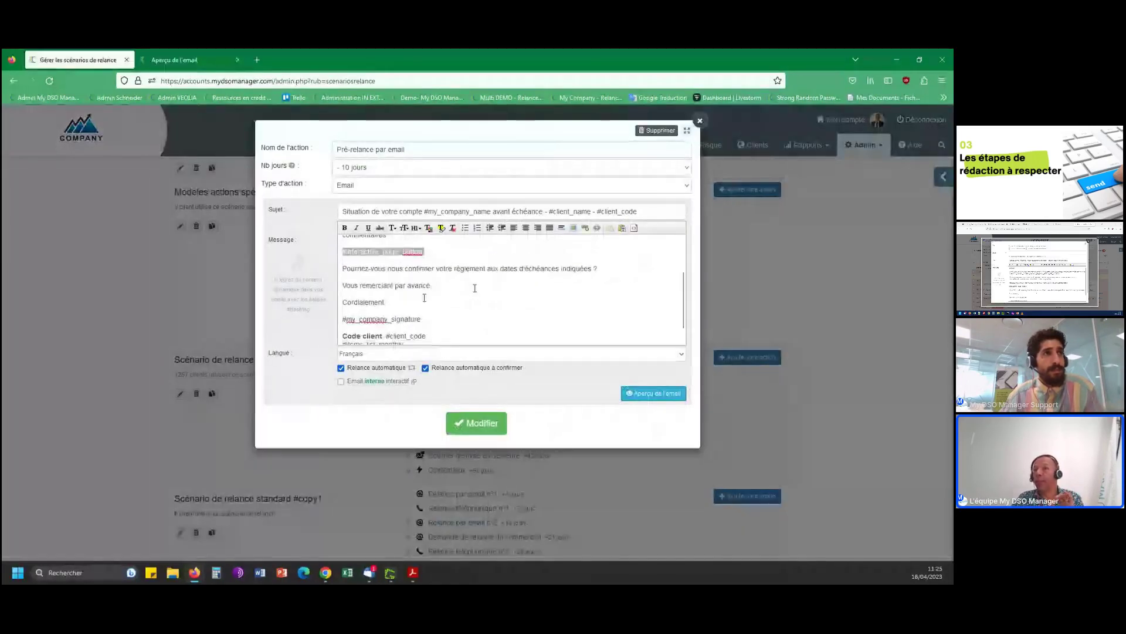
pyautogui.scroll(-1, 445, 304)
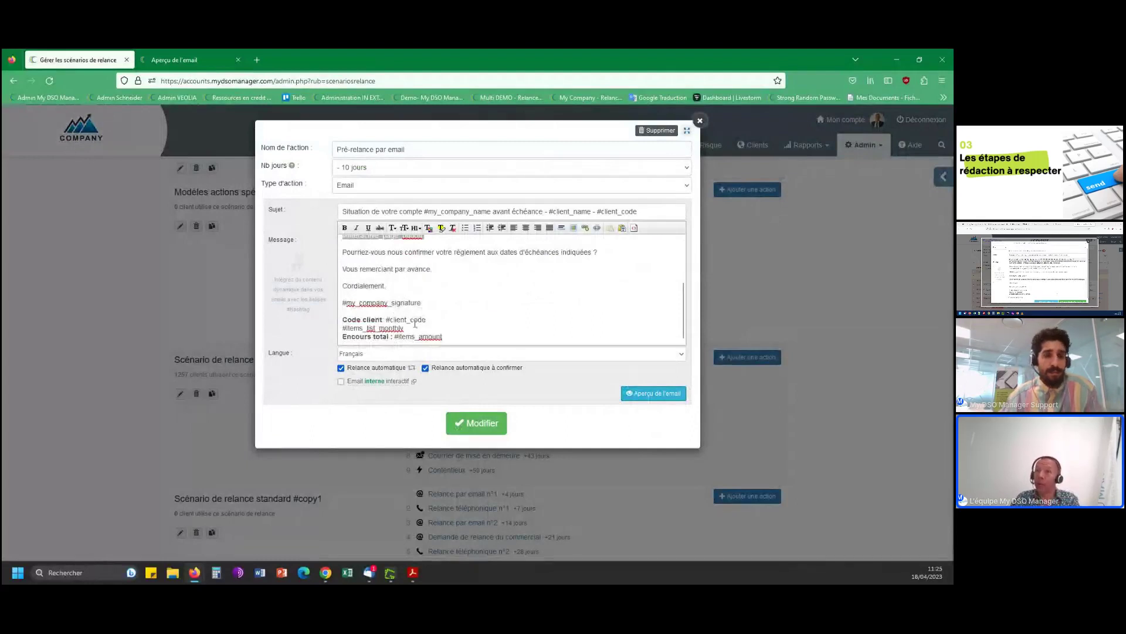
pyautogui.scroll(3, 523, 323)
pyautogui.scroll(1, 523, 324)
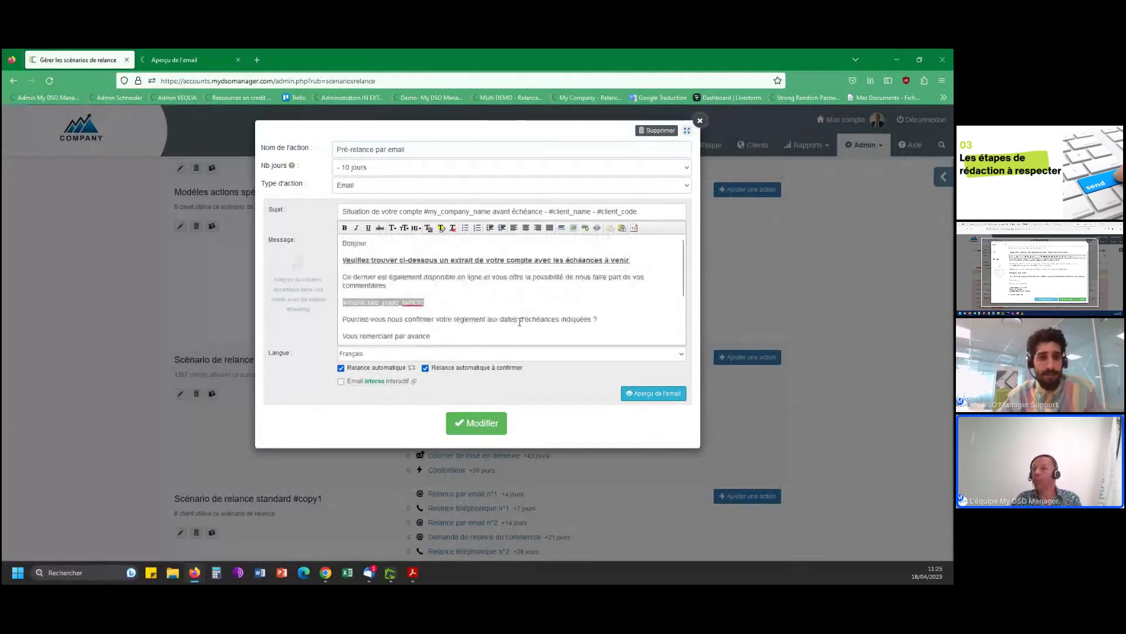
# Highlight the words "aux dates" in orange in the pre-reminder message body.
pyautogui.moveTo(488, 319); pyautogui.dragTo(518, 318)
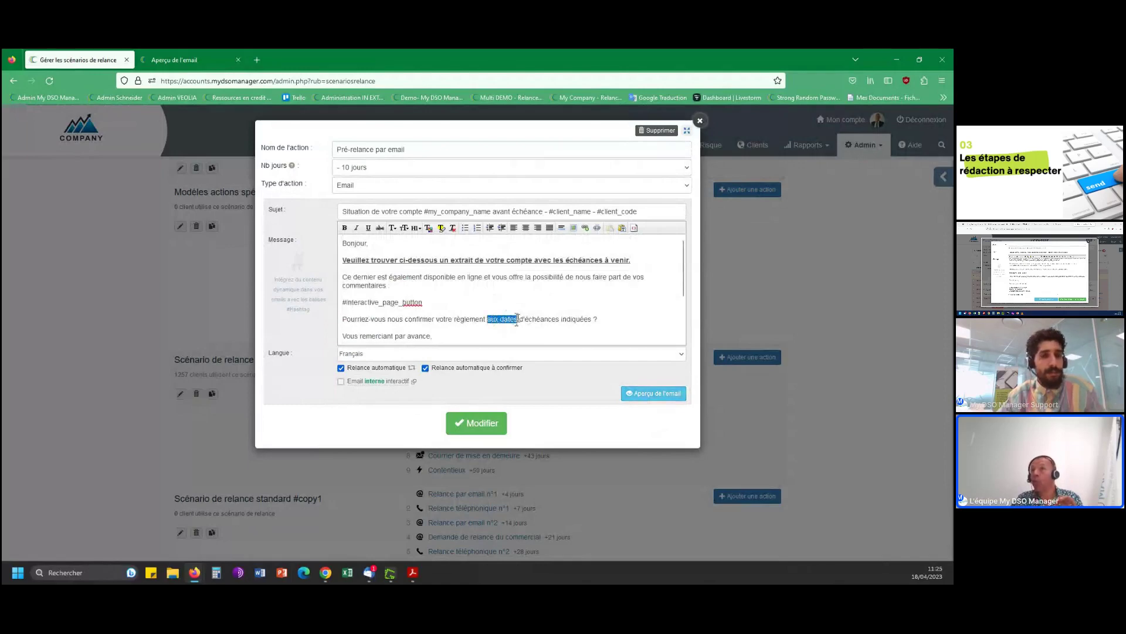
pyautogui.click(442, 229)
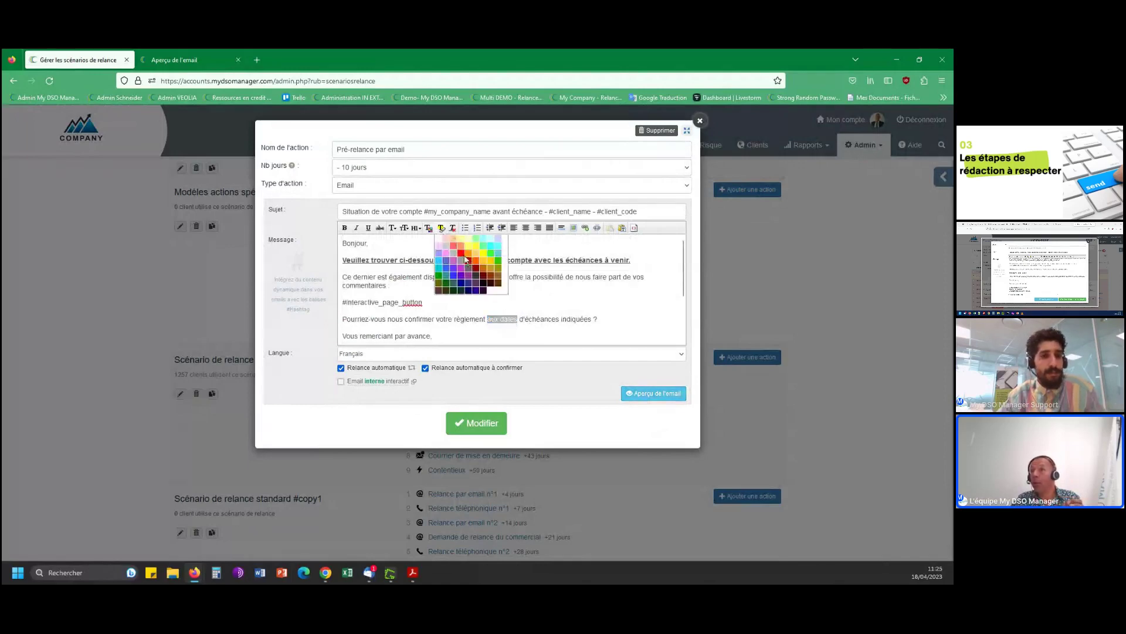
pyautogui.click(469, 255)
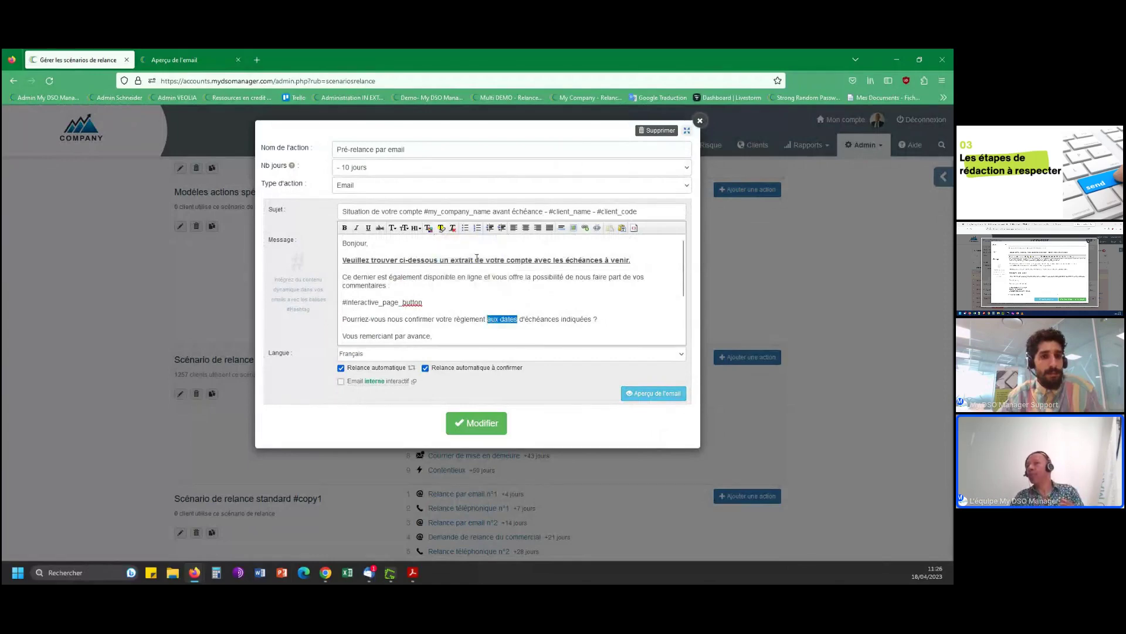
pyautogui.click(569, 303)
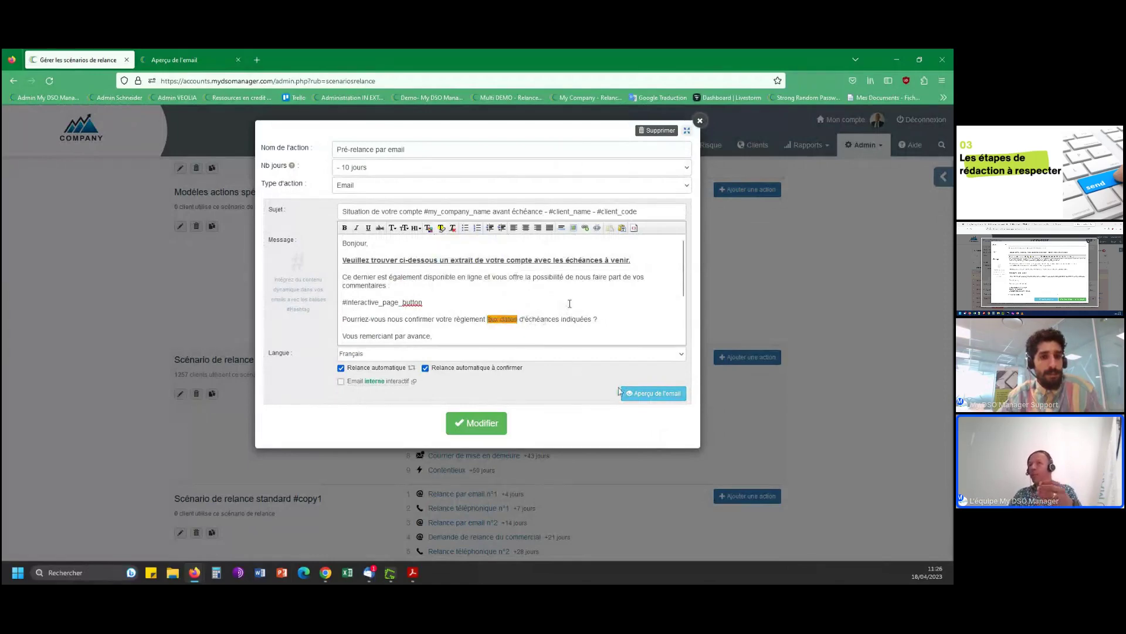
# Preview the pre-reminder email, close the preview, and review the template's message body down to the total outstanding line.
pyautogui.click(641, 397)
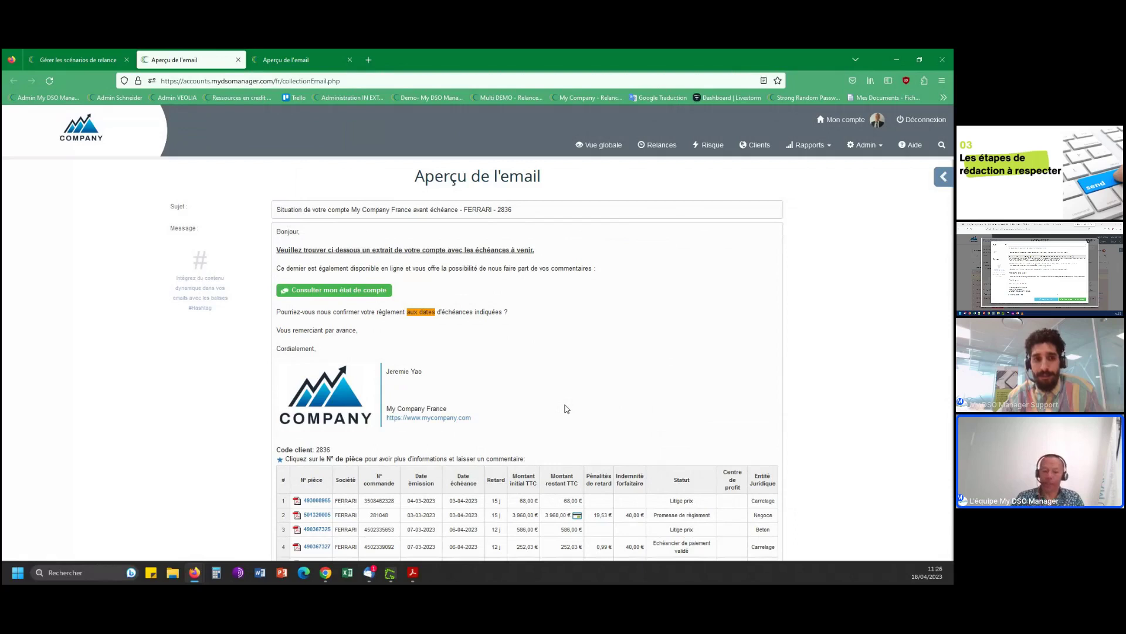
pyautogui.click(238, 59)
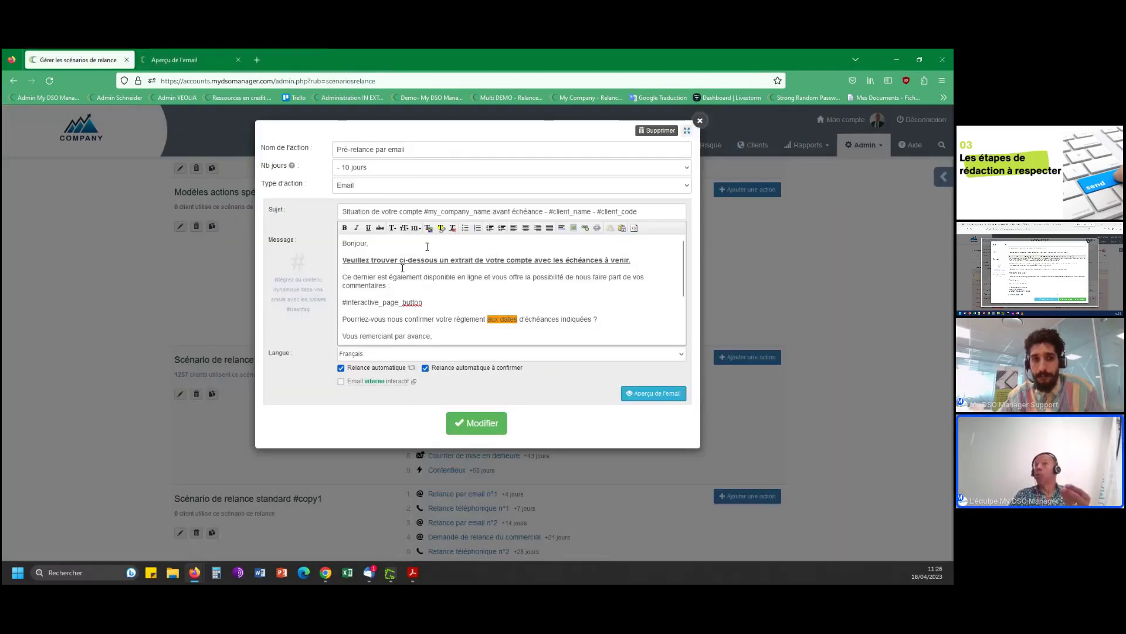
pyautogui.scroll(-3, 428, 258)
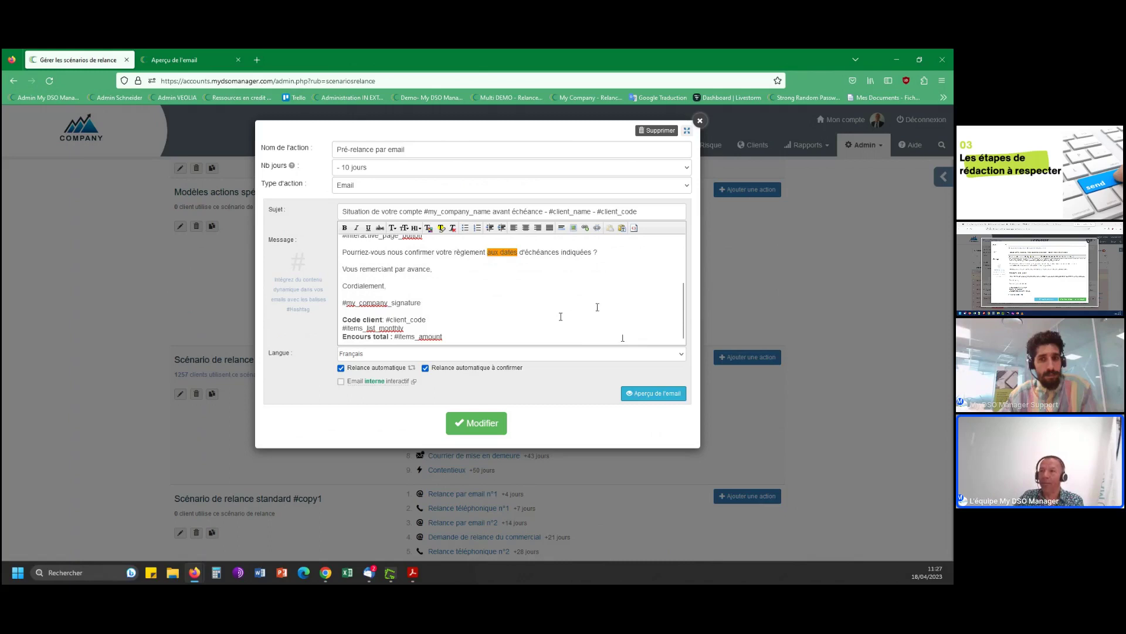
pyautogui.scroll(3, 592, 313)
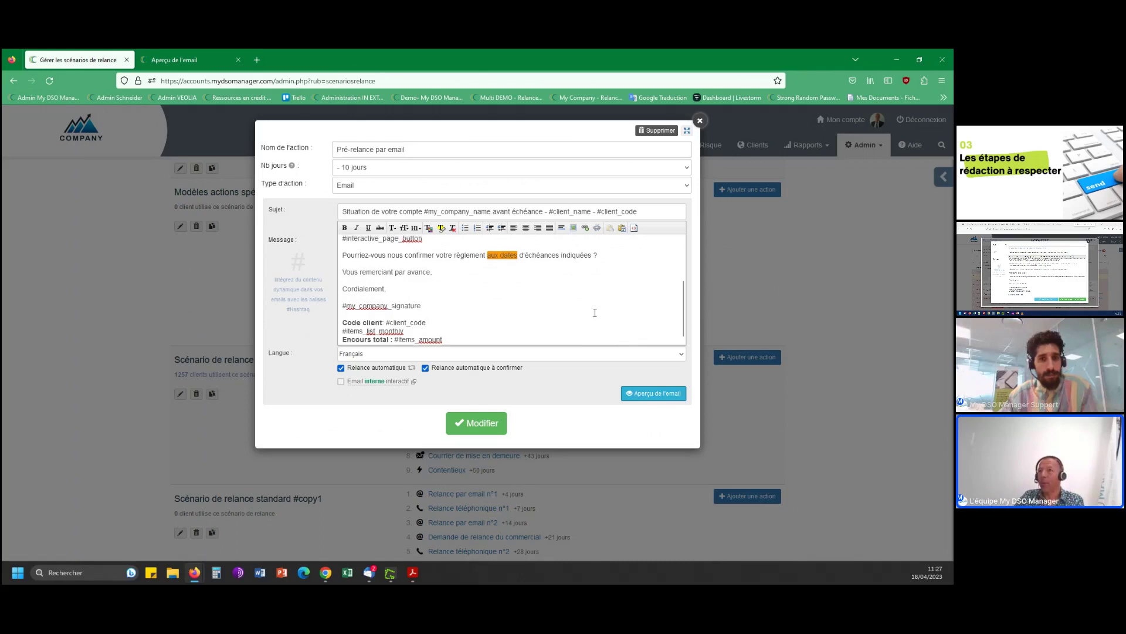
pyautogui.scroll(1, 594, 305)
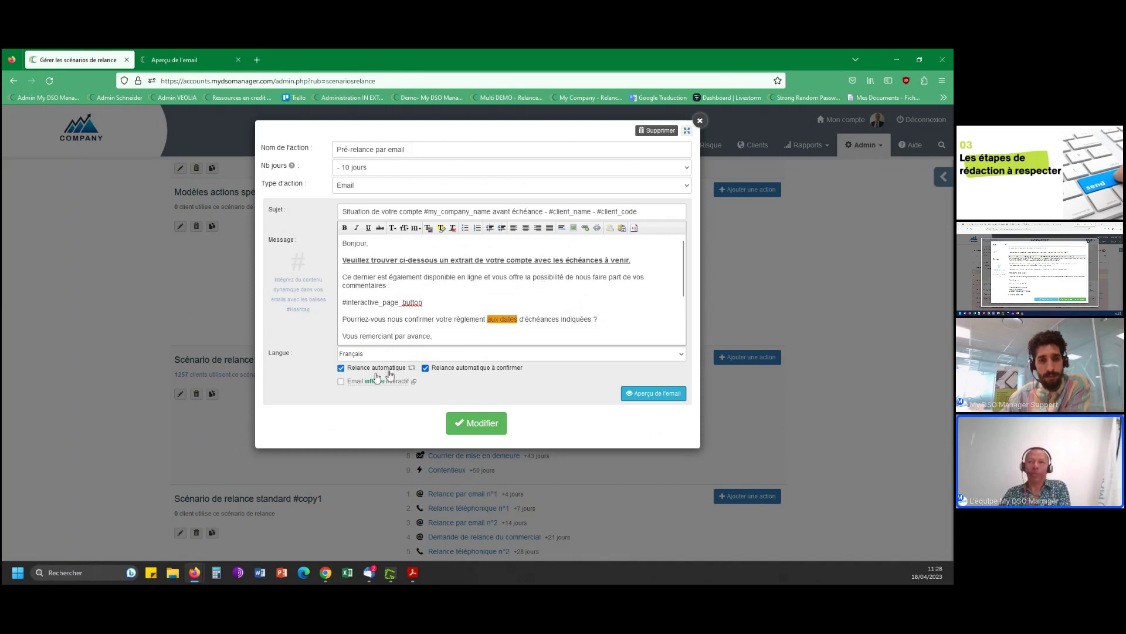
# Turn "Relance automatique à confirmer" off and back on for the pre-reminder, and close the action without saving.
pyautogui.click(425, 368)
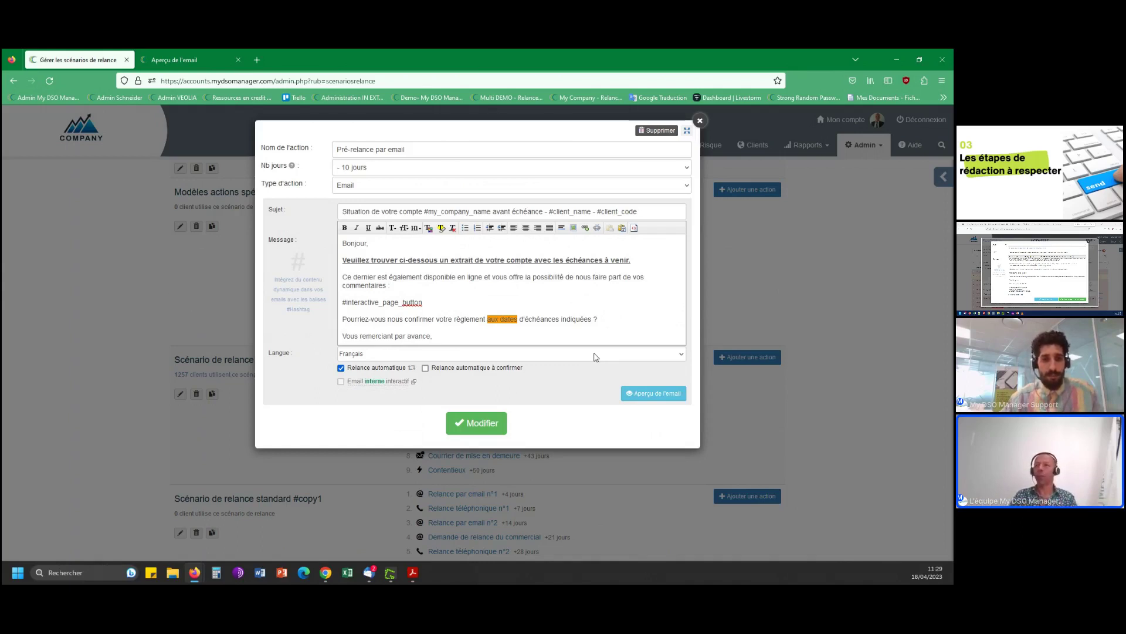
pyautogui.click(429, 370)
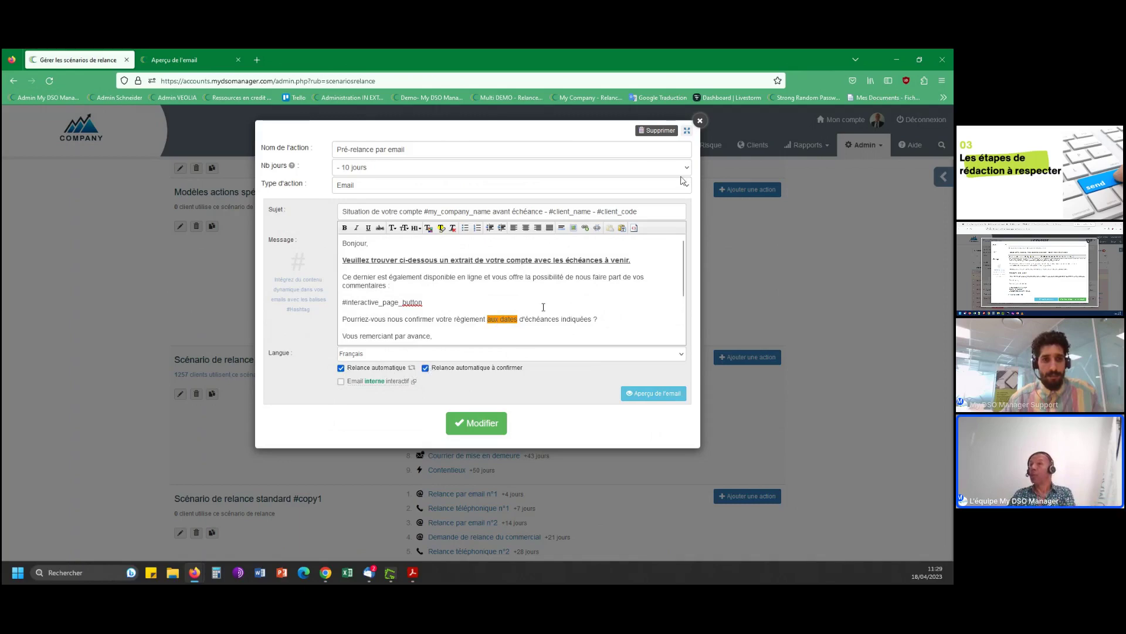
pyautogui.click(700, 121)
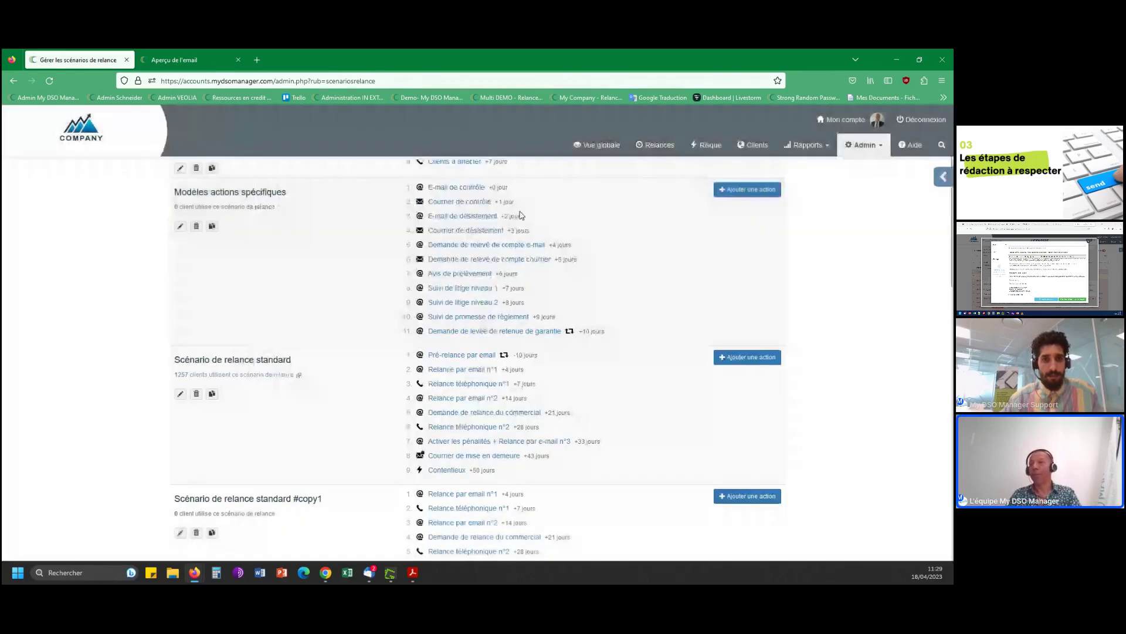
# Open the list of automatic reminders and filter it with the search text "a".
pyautogui.click(658, 145)
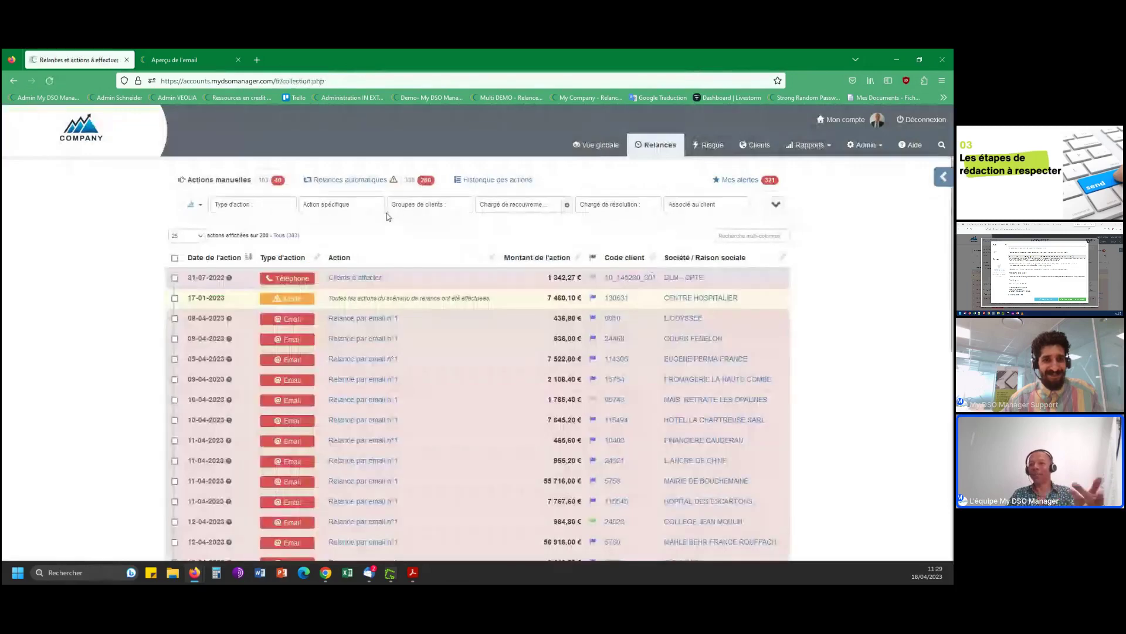
pyautogui.click(373, 182)
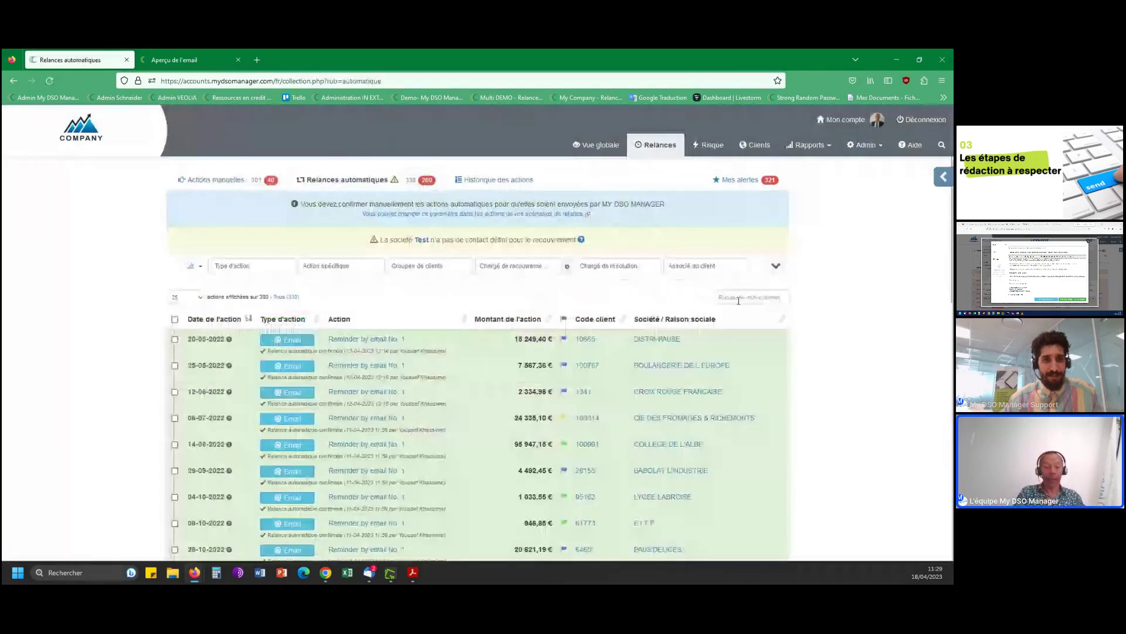
pyautogui.click(739, 298)
pyautogui.write('a')
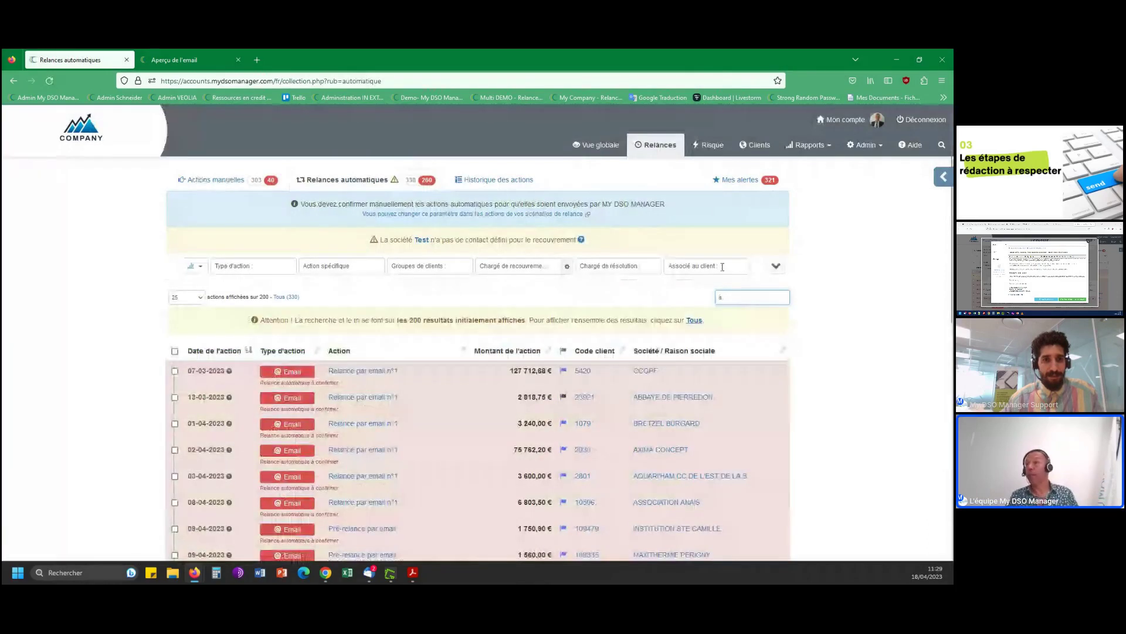
# Preview ABBAYE DE PIERREDON's reminder email through its invoice lists to the confirmation option, and close it unconfirmed.
pyautogui.click(309, 403)
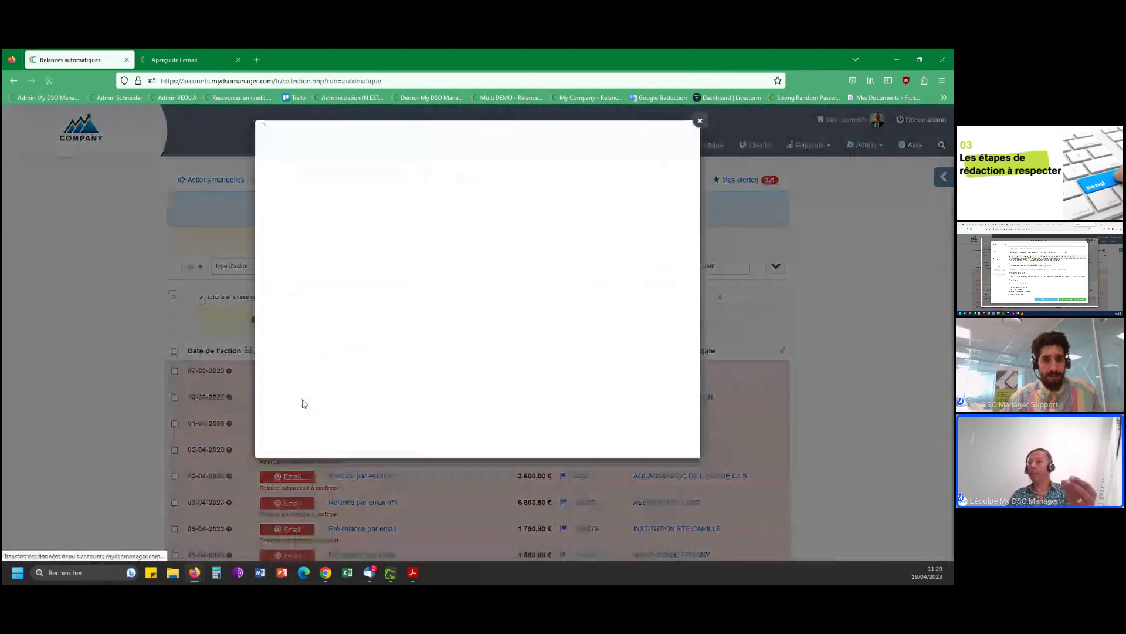
pyautogui.scroll(-5, 336, 182)
pyautogui.scroll(5, 460, 241)
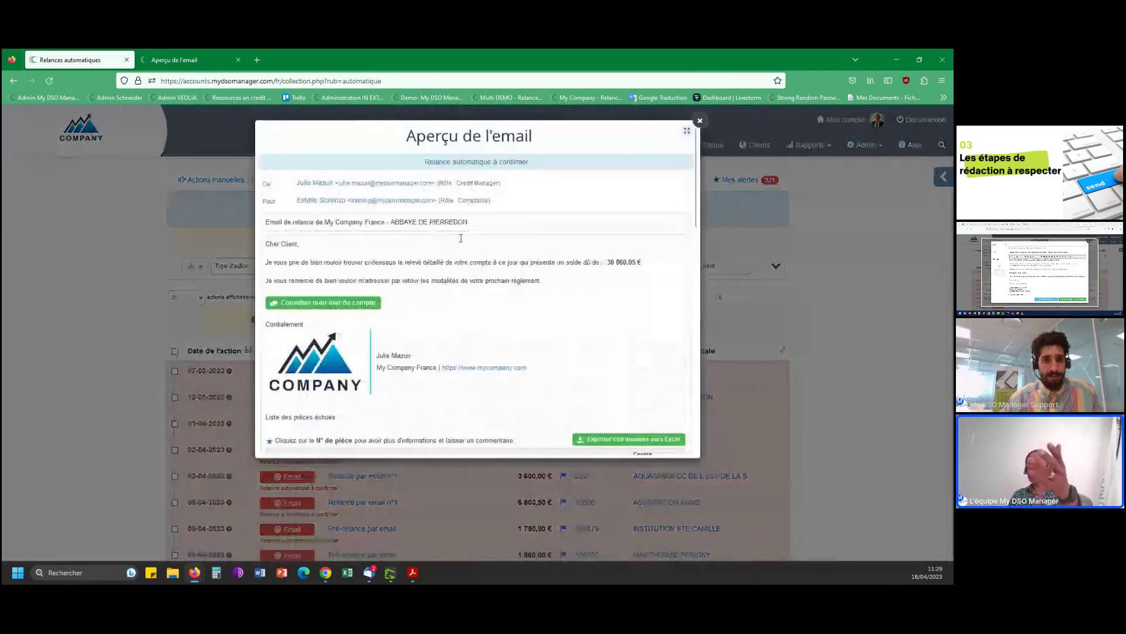
pyautogui.scroll(-6, 468, 282)
pyautogui.scroll(-10, 470, 308)
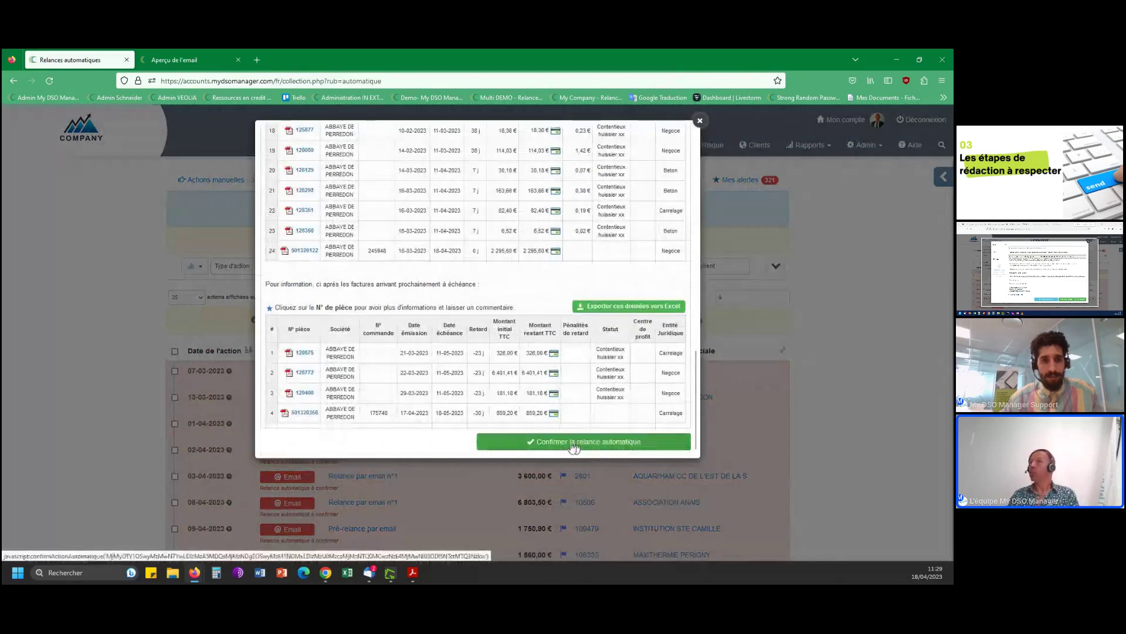
pyautogui.scroll(4, 575, 446)
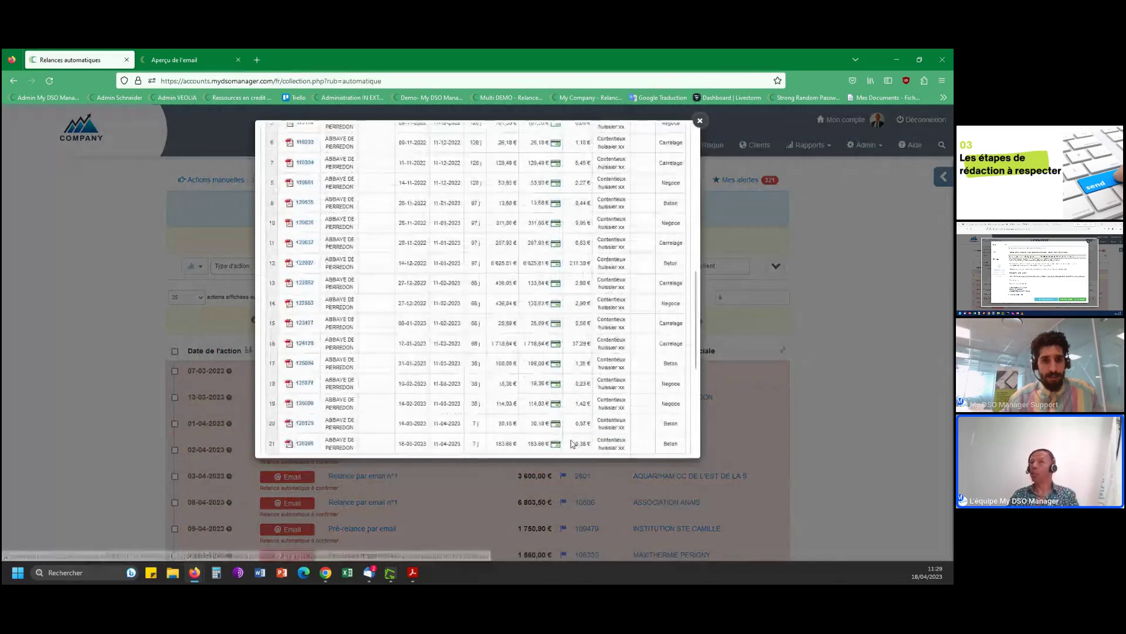
pyautogui.scroll(5, 572, 444)
pyautogui.scroll(2, 568, 433)
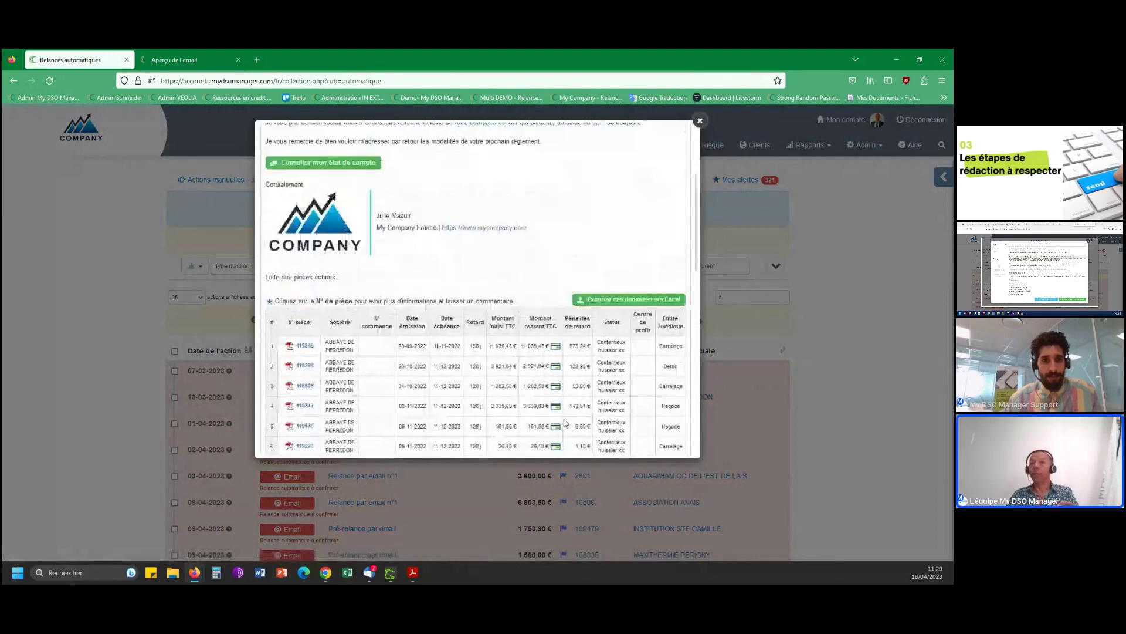
pyautogui.scroll(3, 565, 423)
pyautogui.click(700, 122)
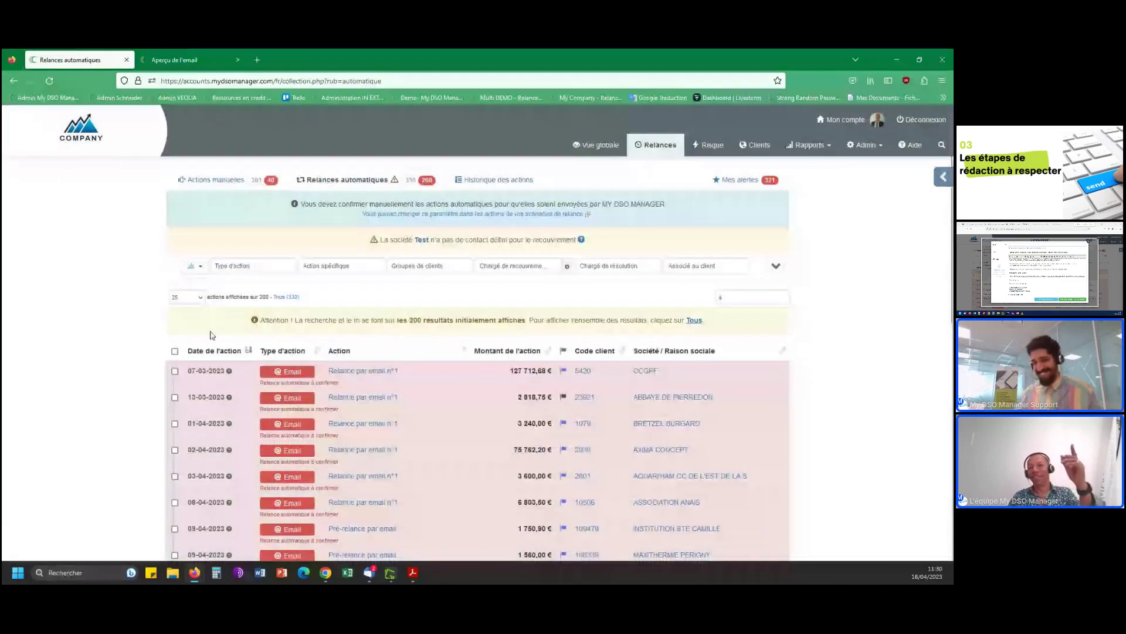
# Select all the displayed automatic reminders and review the bulk actions available for them.
pyautogui.click(175, 351)
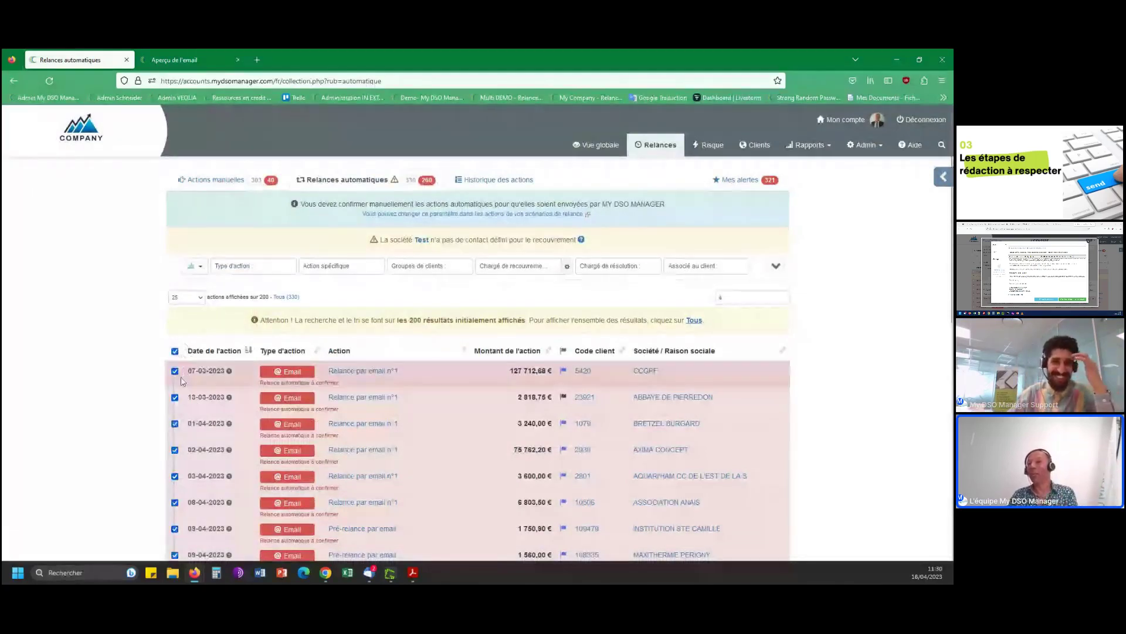
pyautogui.scroll(-9, 200, 391)
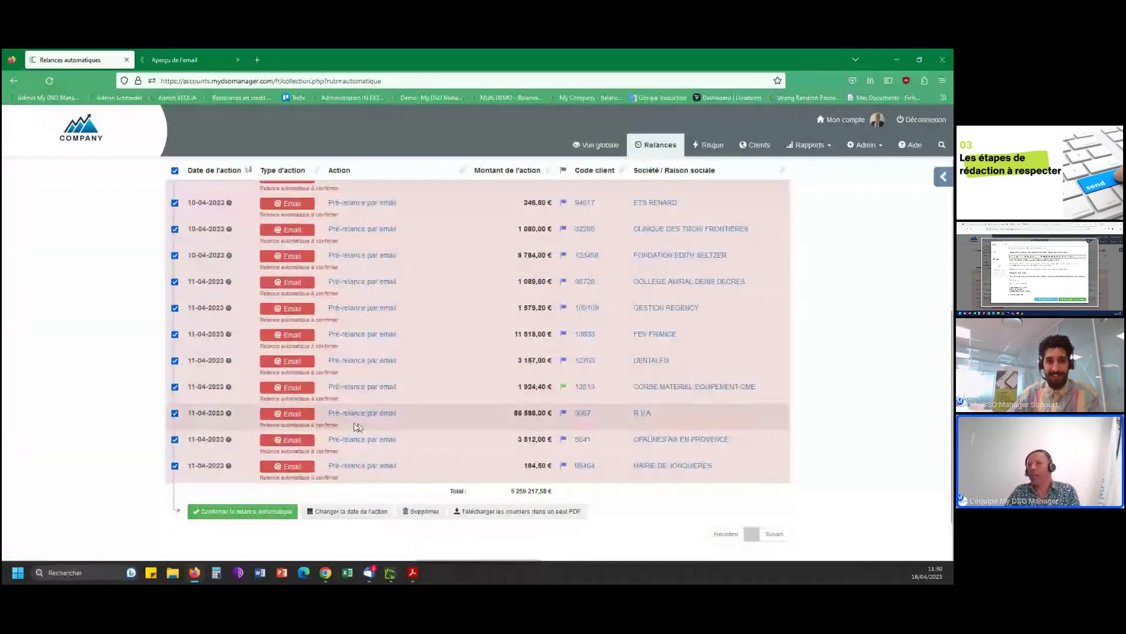
pyautogui.scroll(1, 399, 427)
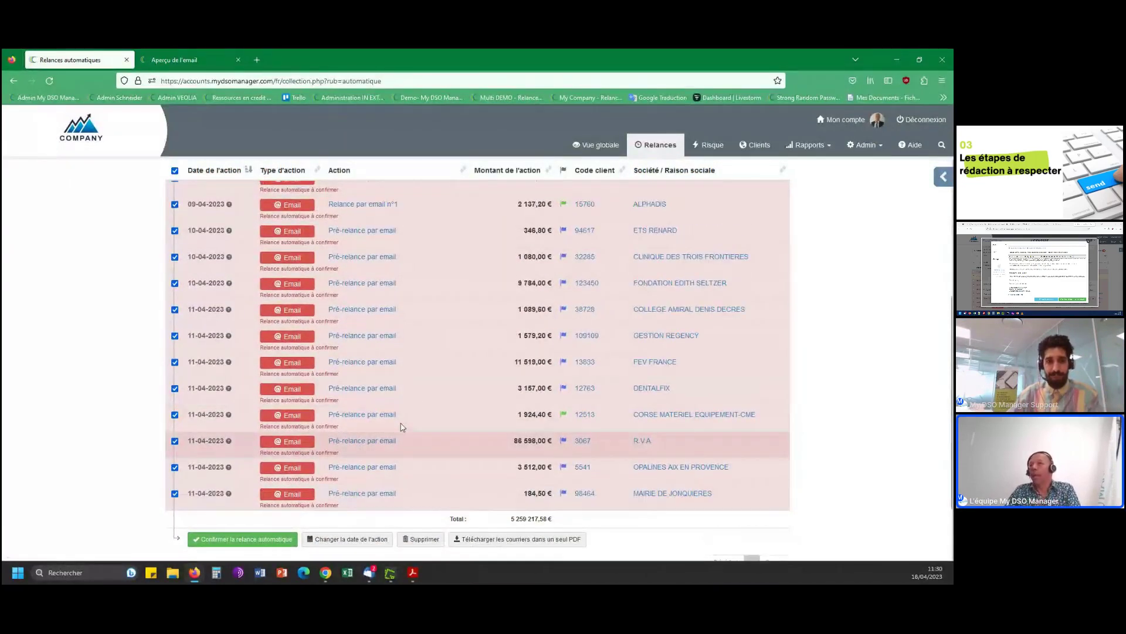
pyautogui.scroll(6, 401, 427)
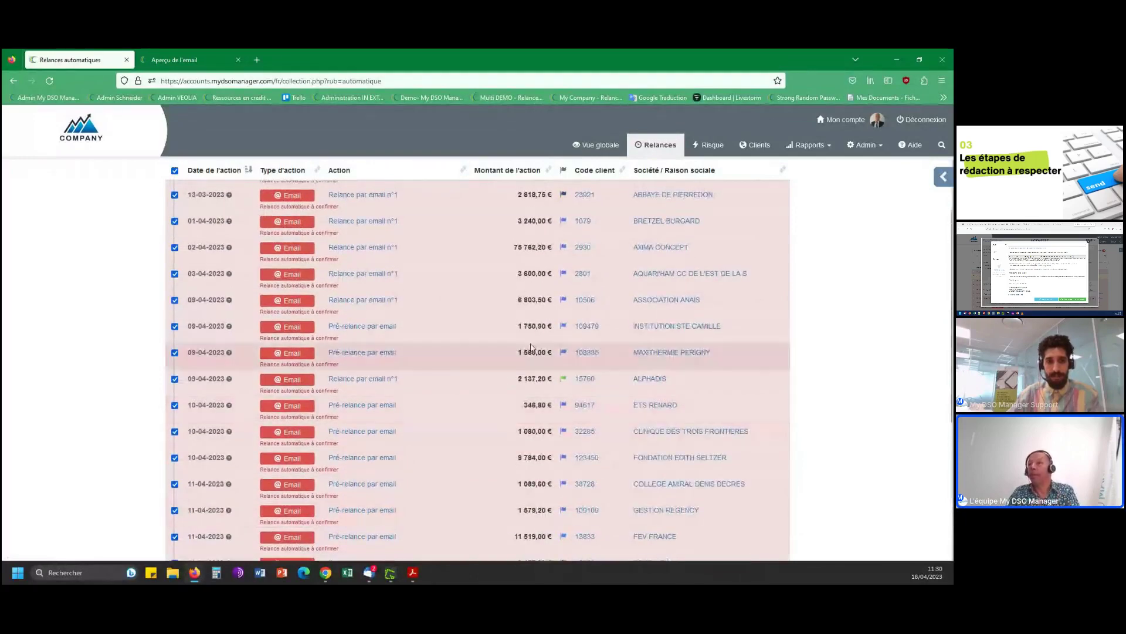
pyautogui.scroll(7, 531, 347)
pyautogui.scroll(-3, 581, 276)
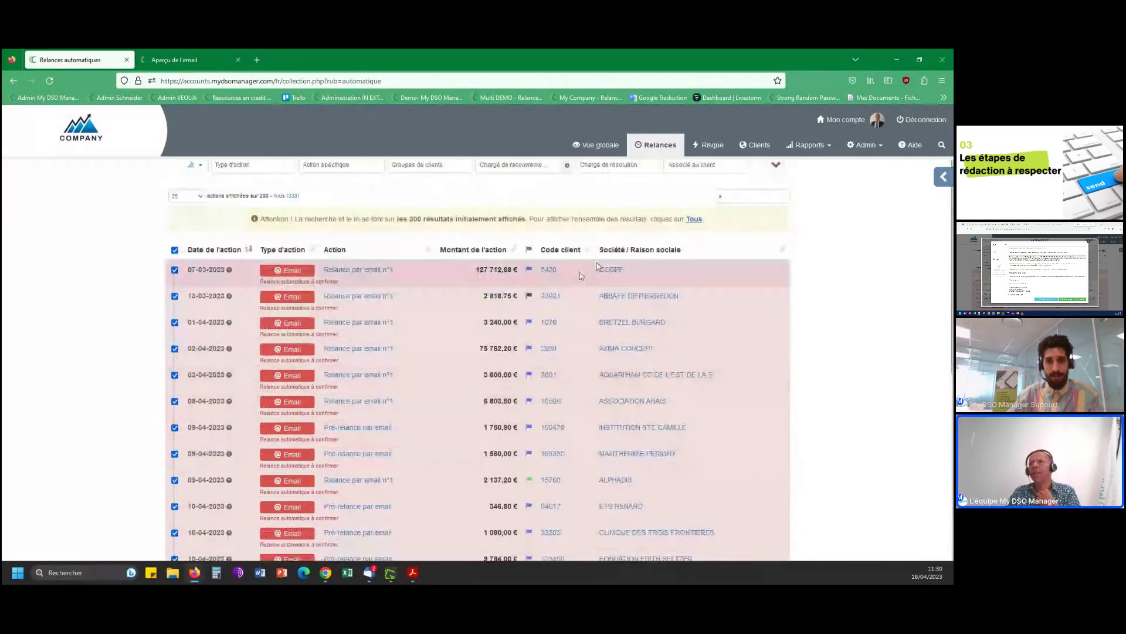
# Open CCGPF's customer record and examine its reports and indicators, including the DSO, late payment and dispute charts.
pyautogui.click(625, 275)
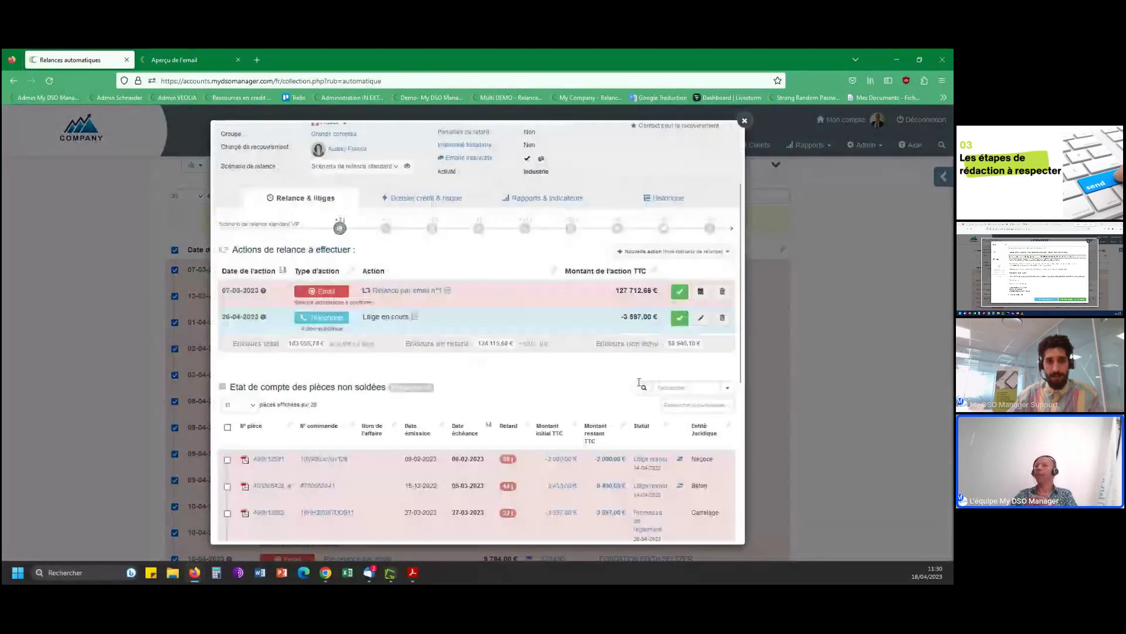
pyautogui.scroll(-3, 502, 442)
pyautogui.scroll(3, 501, 442)
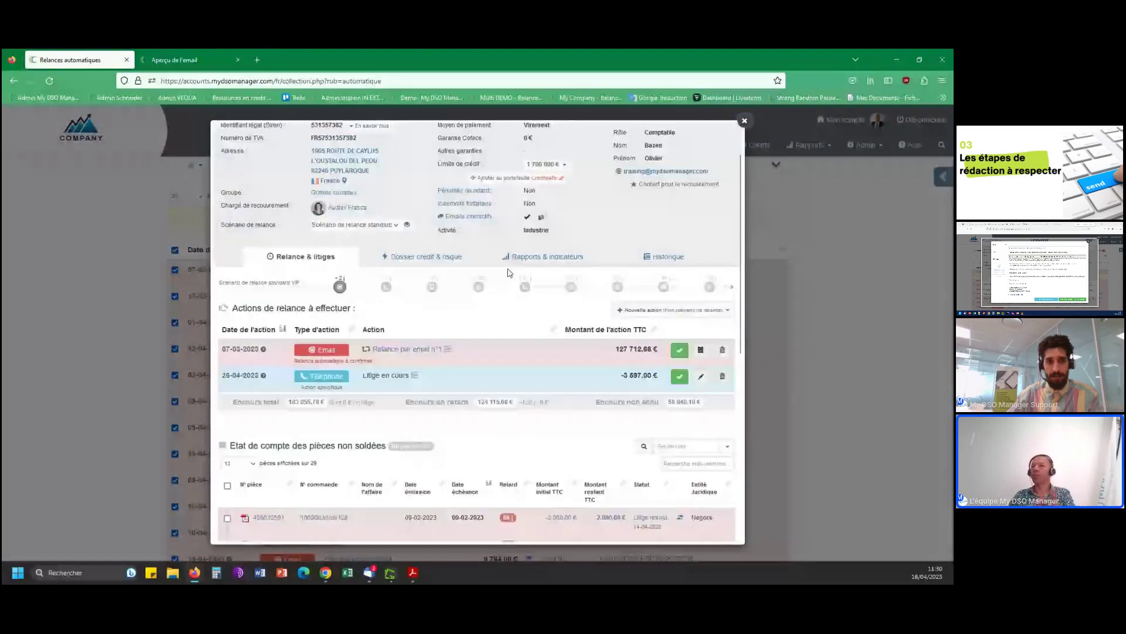
pyautogui.click(663, 258)
pyautogui.click(543, 307)
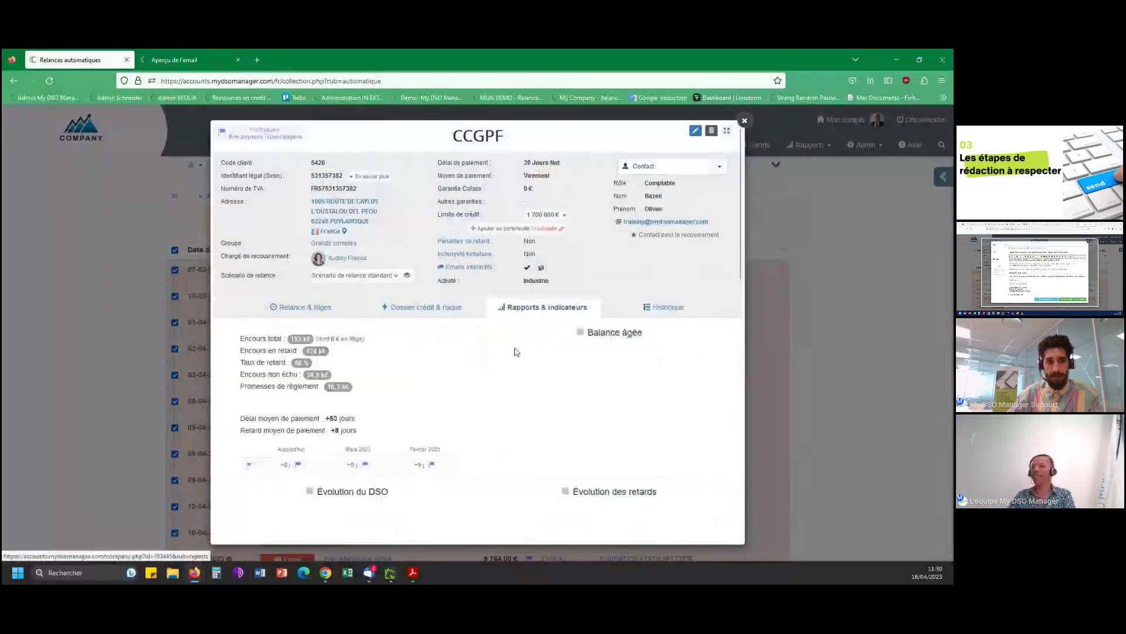
pyautogui.scroll(-3, 504, 404)
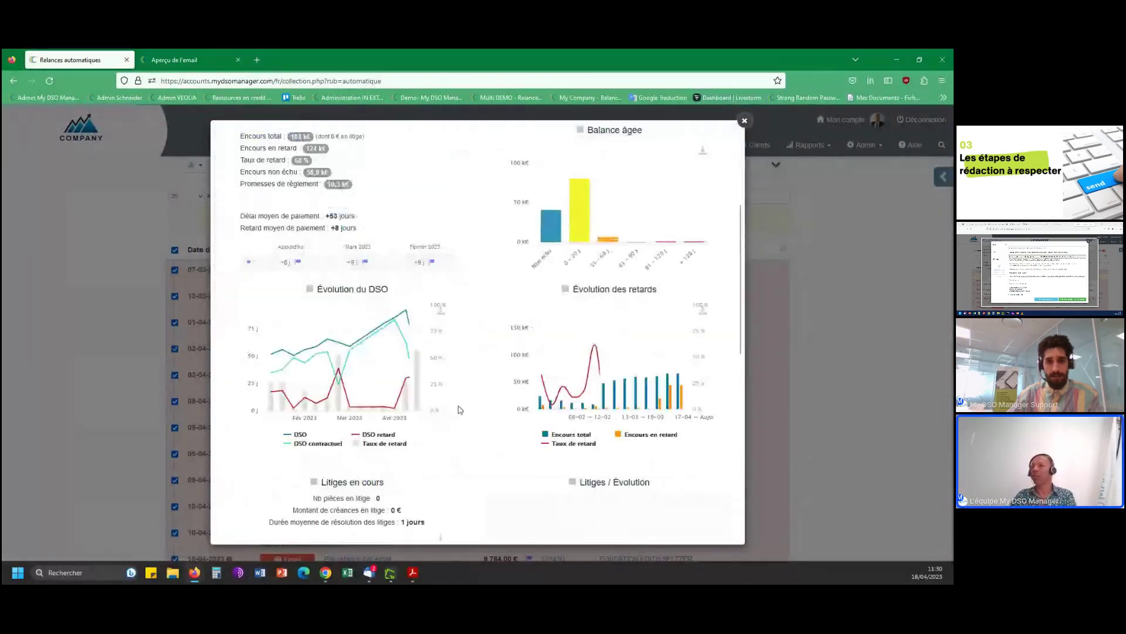
pyautogui.scroll(-3, 444, 506)
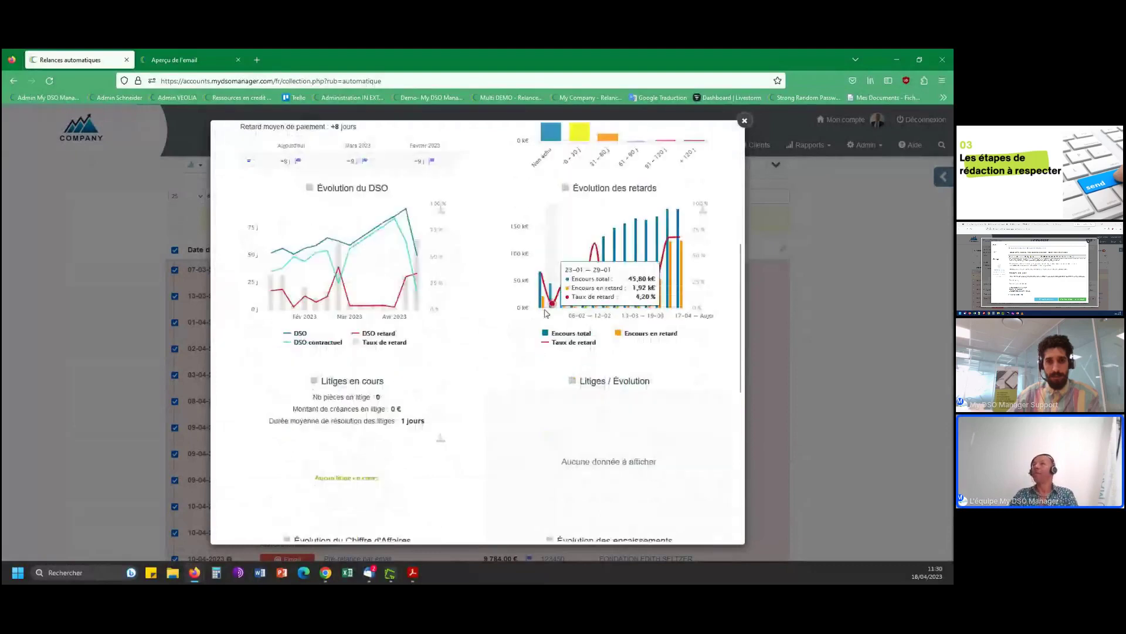